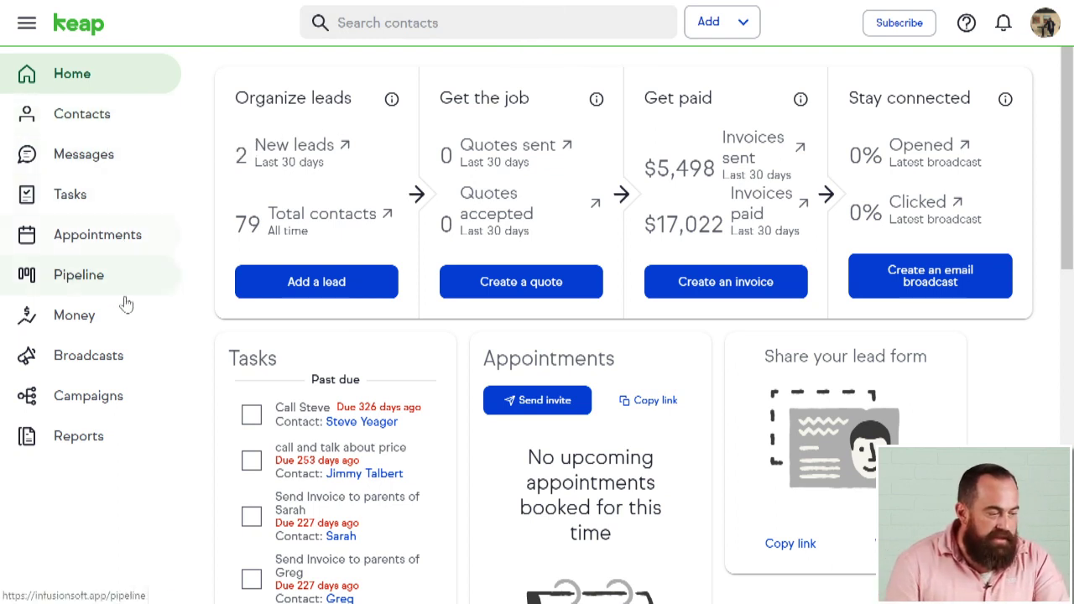
# Step: Open the third contact in the Appointments for marketing consultation list and review its activity history
pyautogui.click(118, 134)
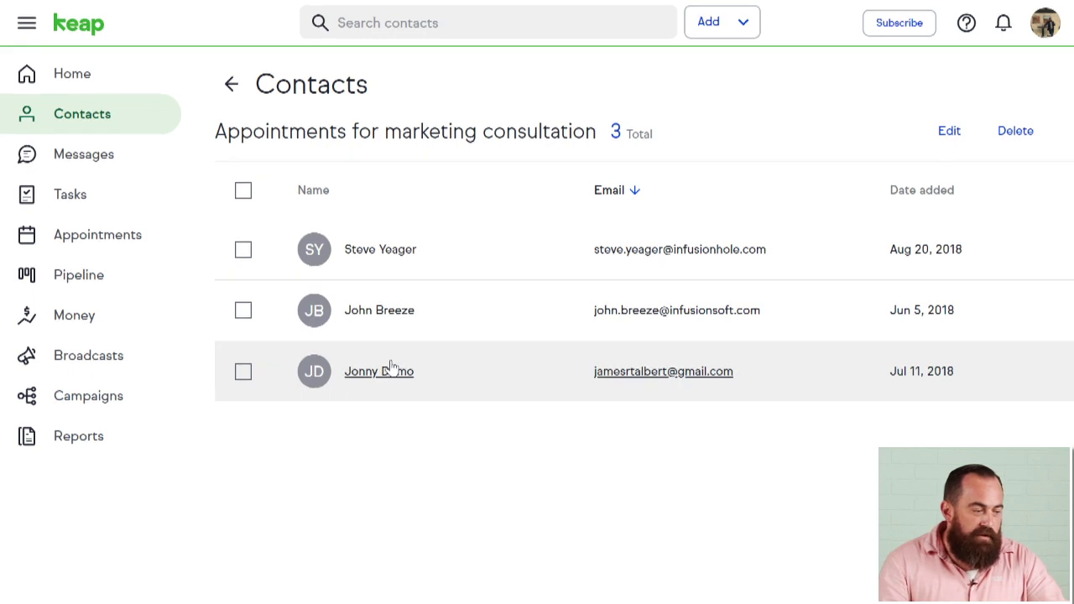
pyautogui.click(390, 369)
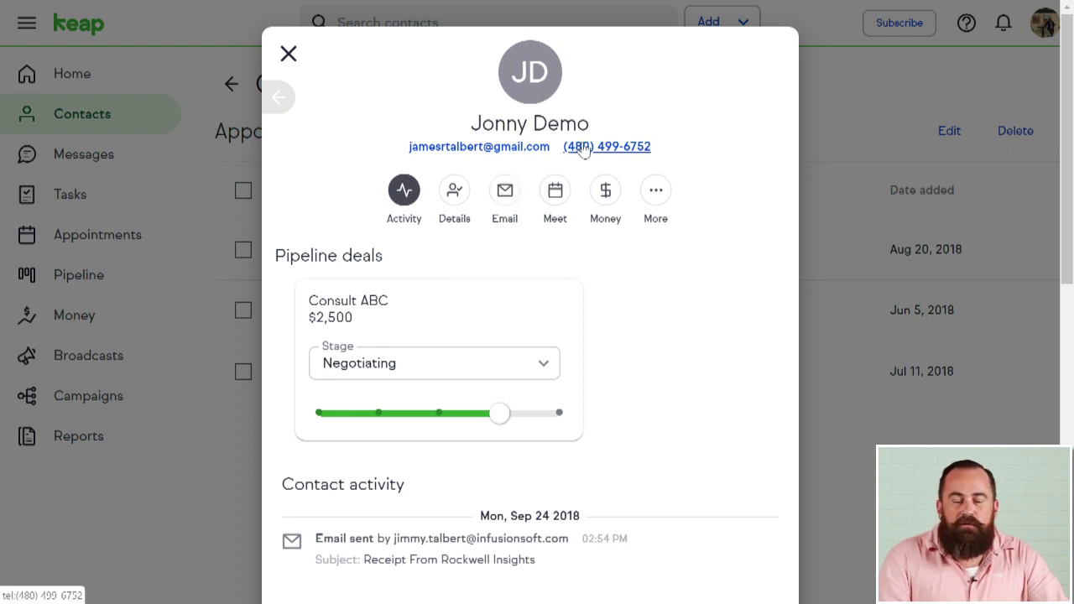
pyautogui.click(590, 190)
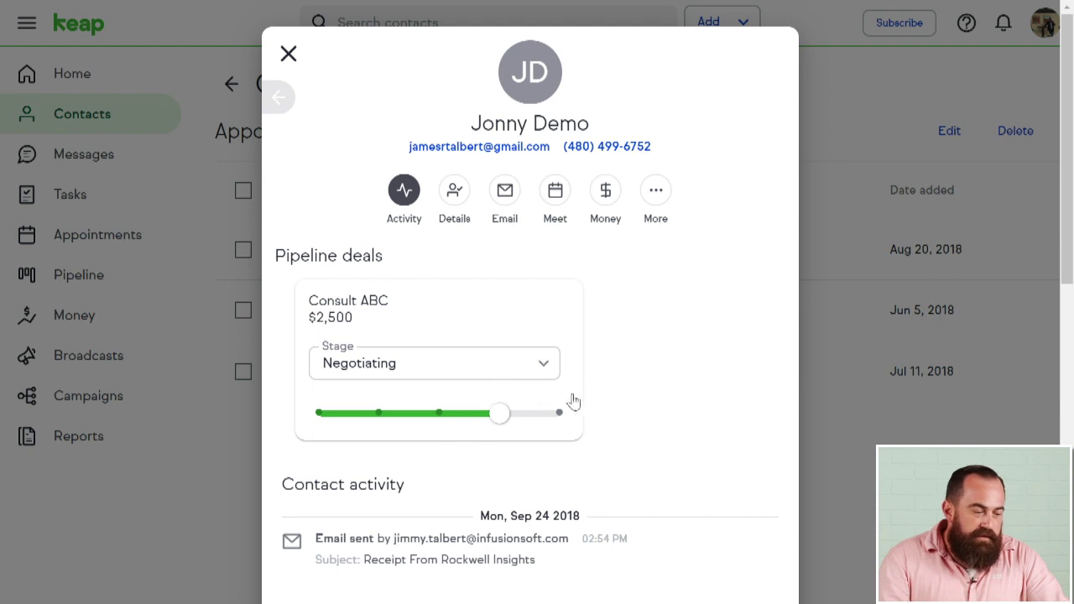
pyautogui.scroll(-5, 588, 411)
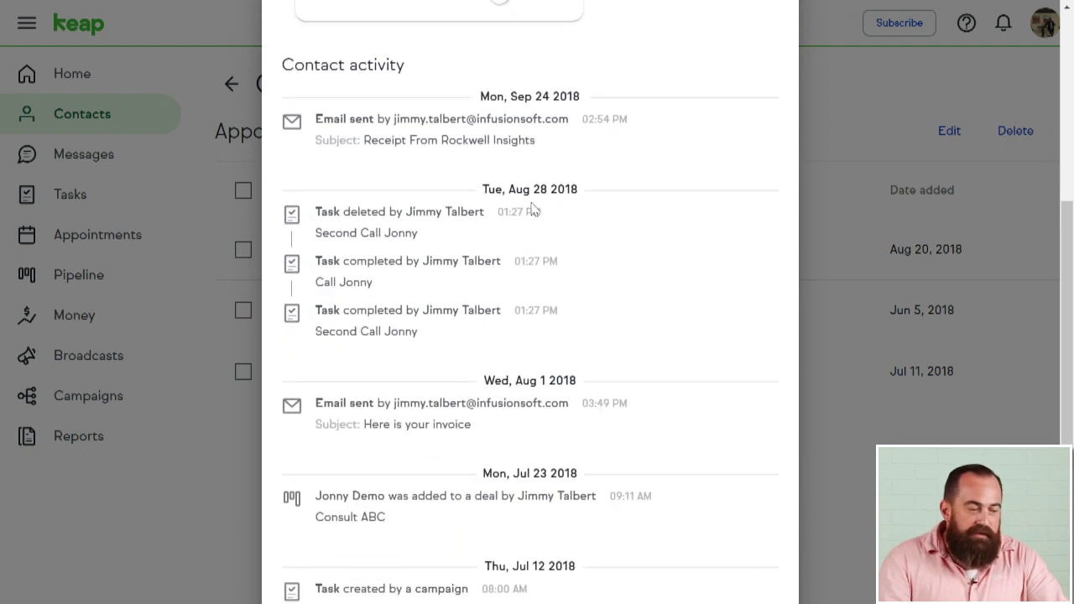
pyautogui.scroll(5, 520, 182)
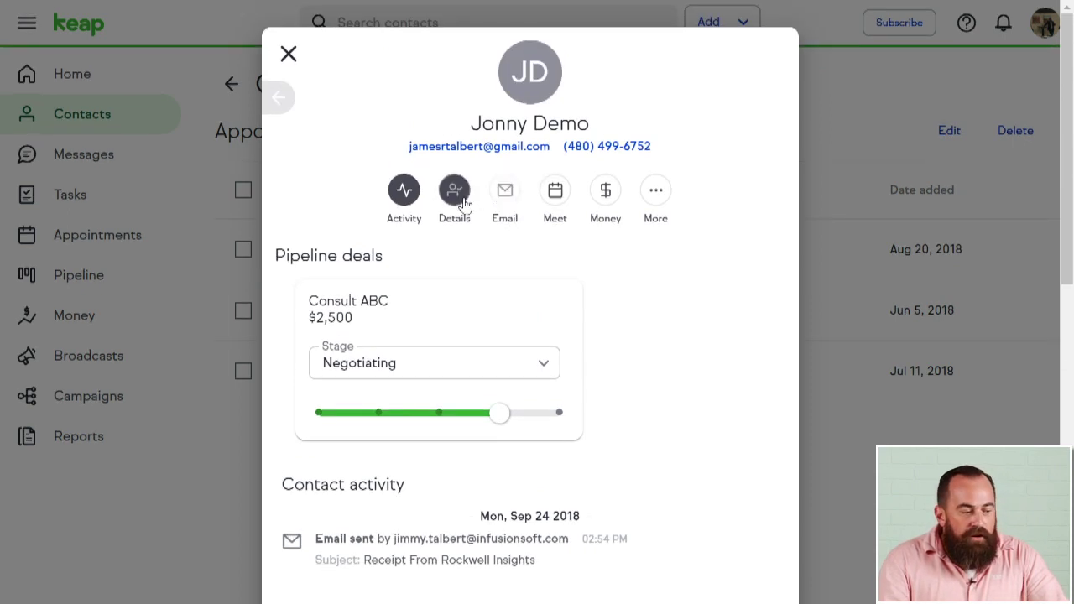
# Step: View the contact's details and the additional record options such as tasks, notes, files, tags and campaigns
pyautogui.click(454, 193)
pyautogui.scroll(-3, 593, 295)
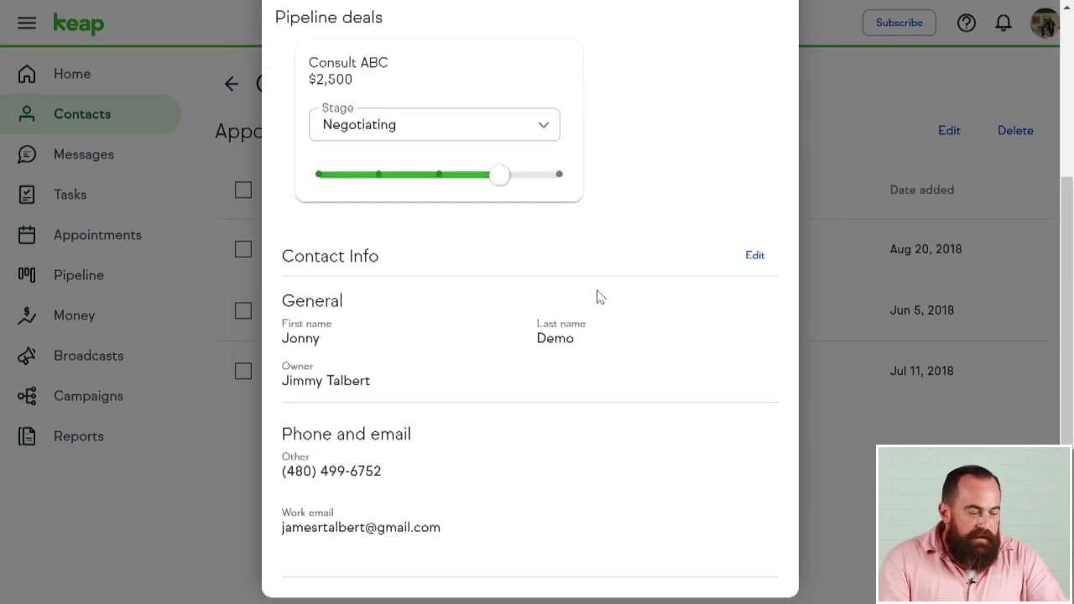
pyautogui.scroll(3, 598, 295)
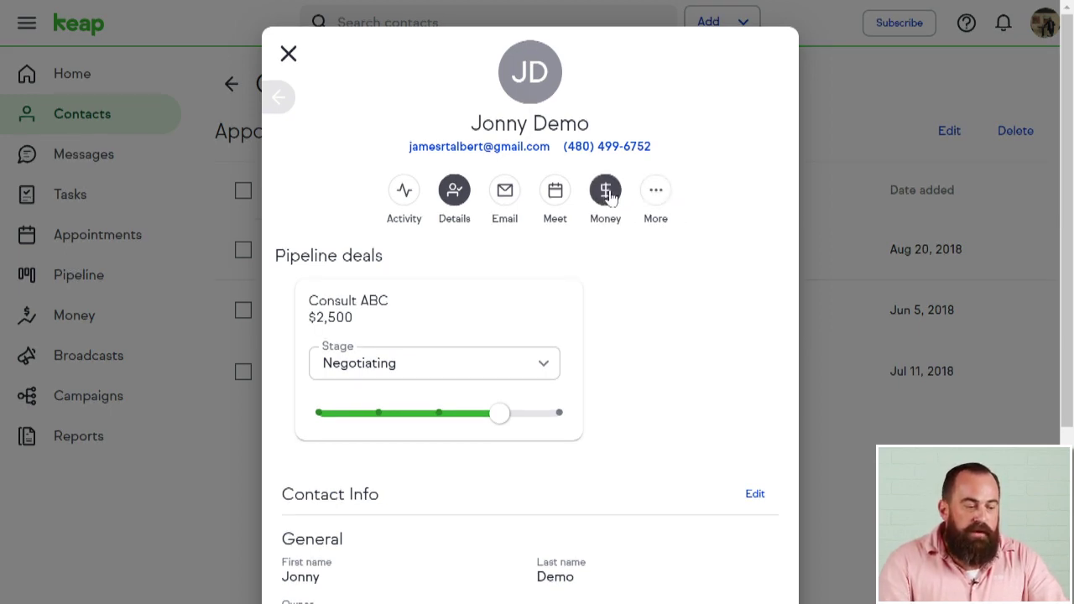
pyautogui.click(657, 195)
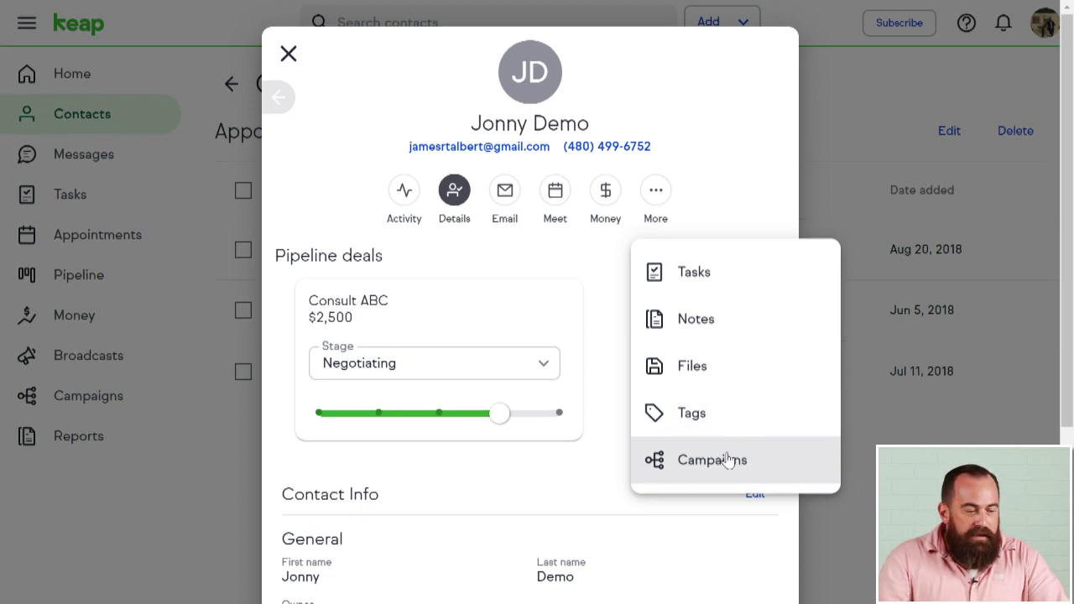
pyautogui.click(730, 147)
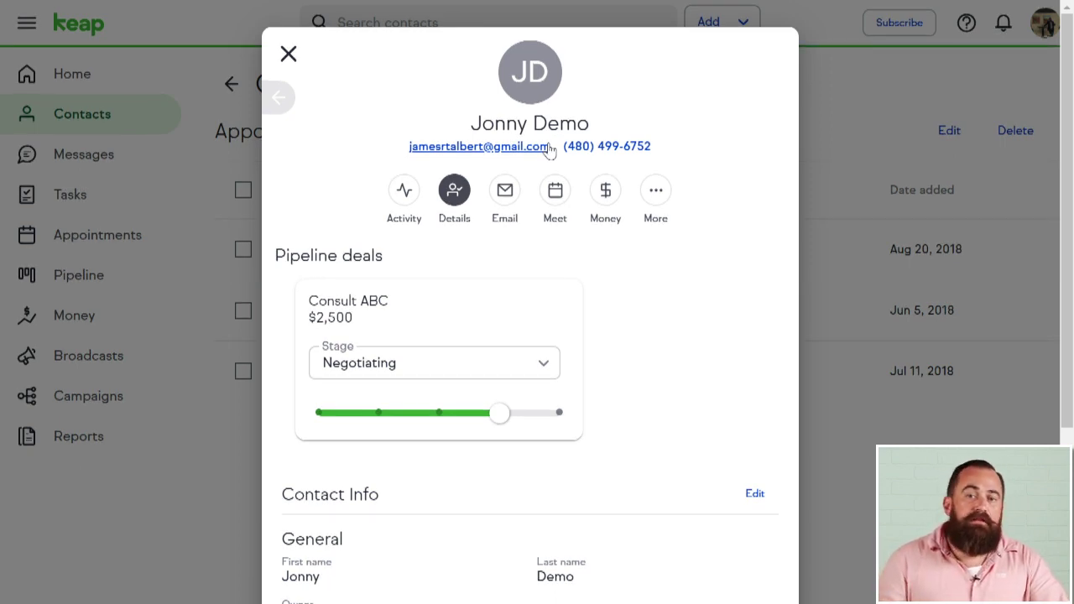
# Step: Browse the two preceding contact records, close the record and return to the list of all contacts
pyautogui.click(282, 101)
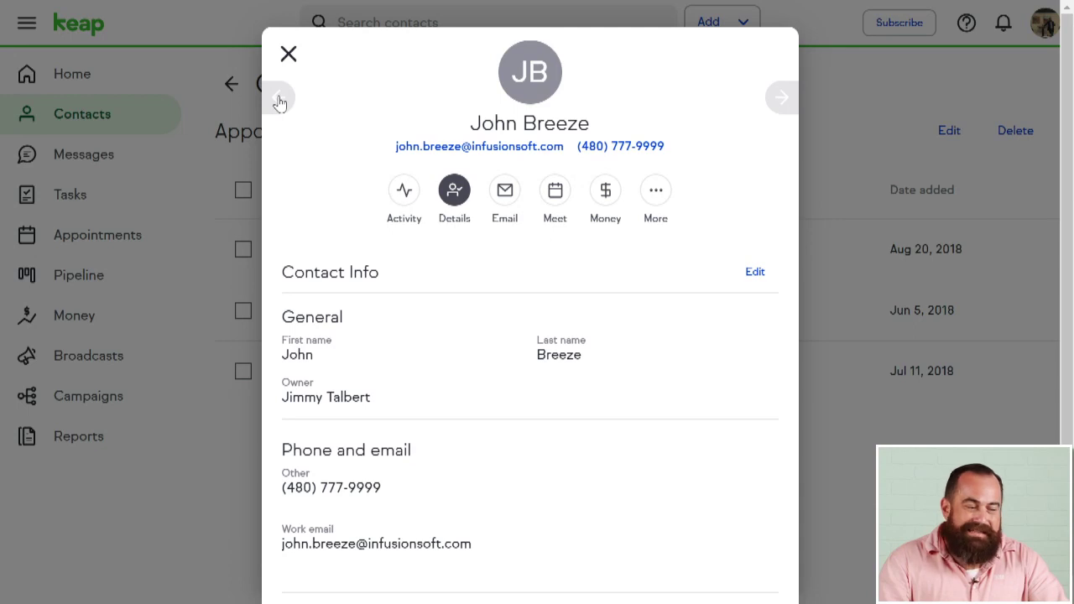
pyautogui.click(279, 101)
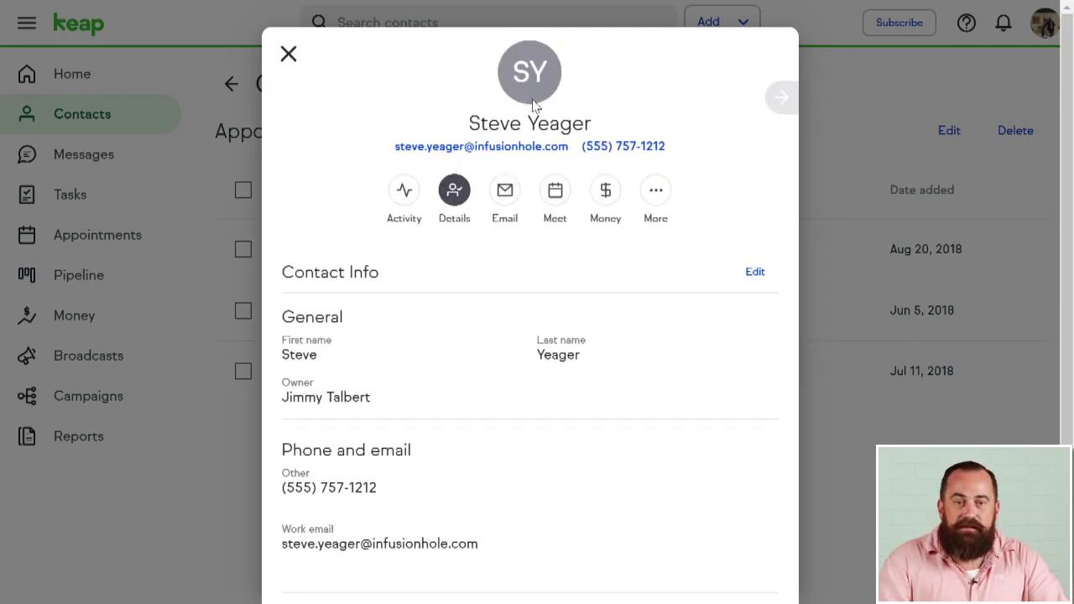
pyautogui.click(288, 54)
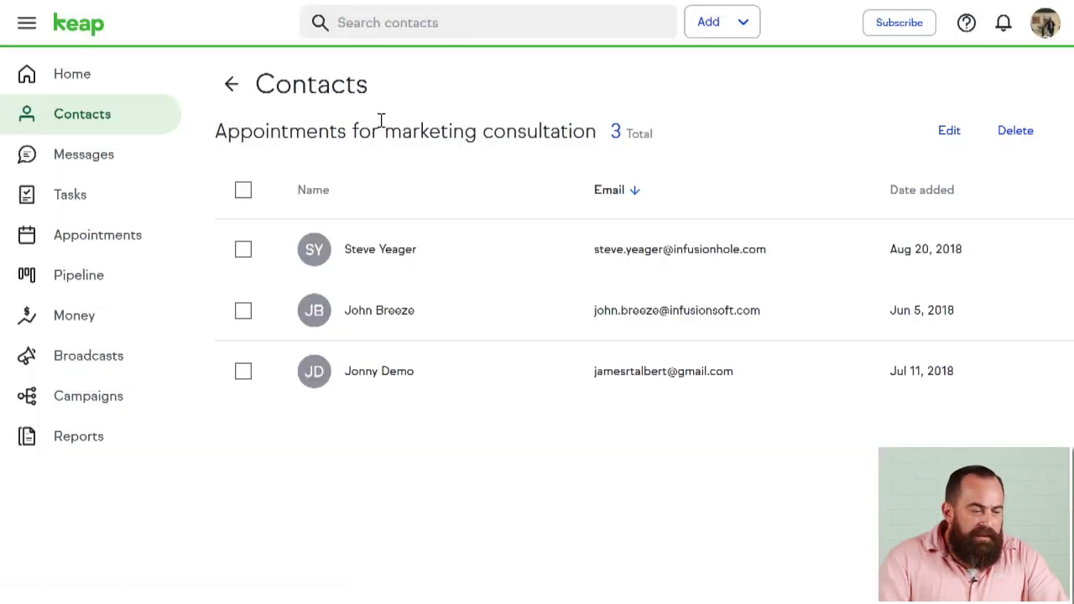
pyautogui.click(229, 84)
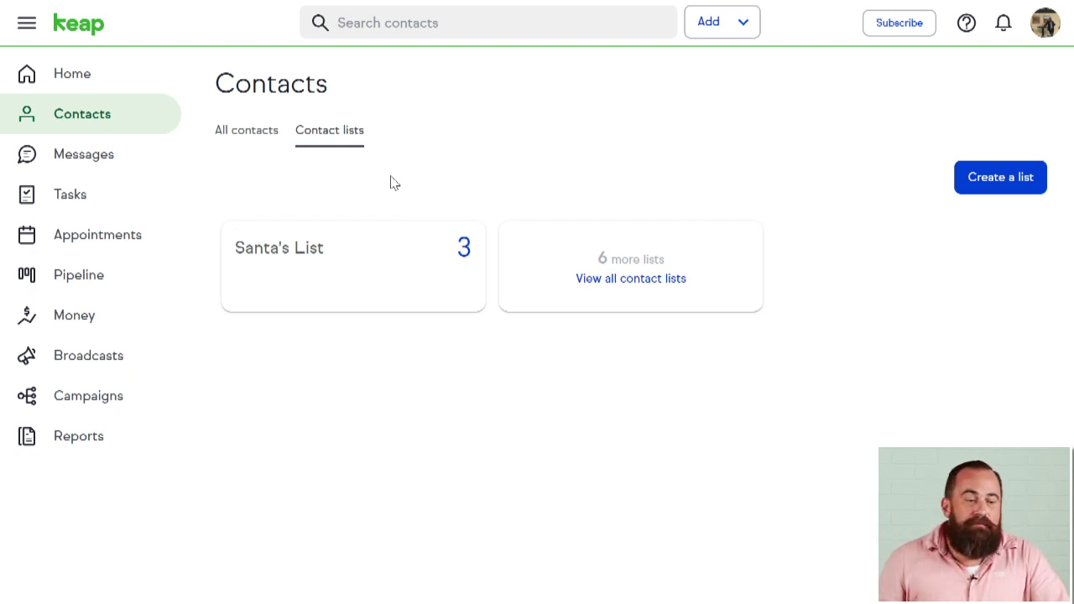
pyautogui.click(239, 134)
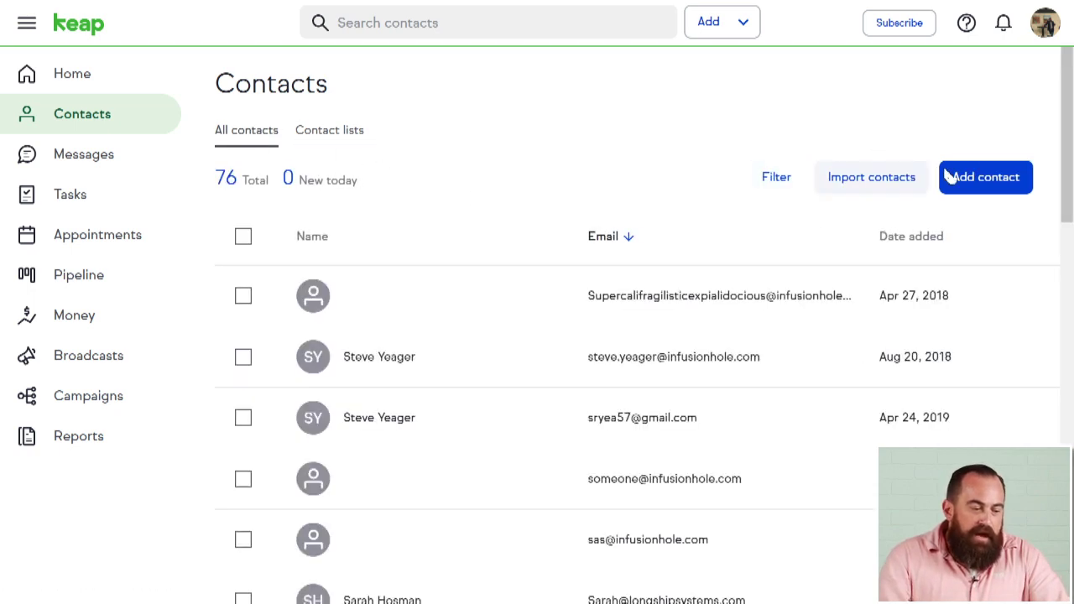
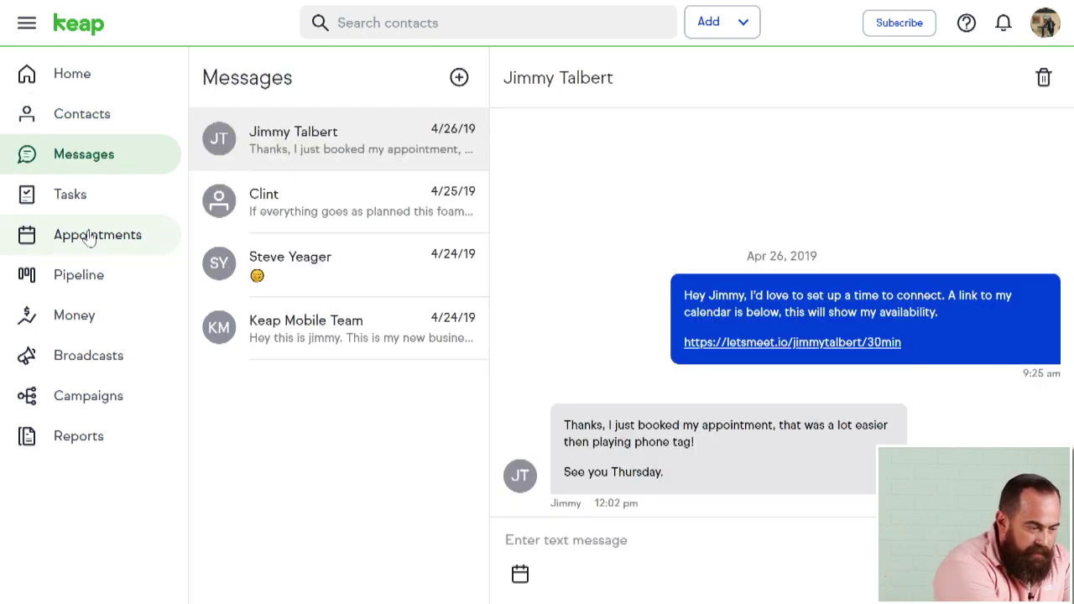
# Step: View the 30 min appointment's public booking page and its form for the 09:15 AM slot on Jul 18, then close it
pyautogui.click(89, 236)
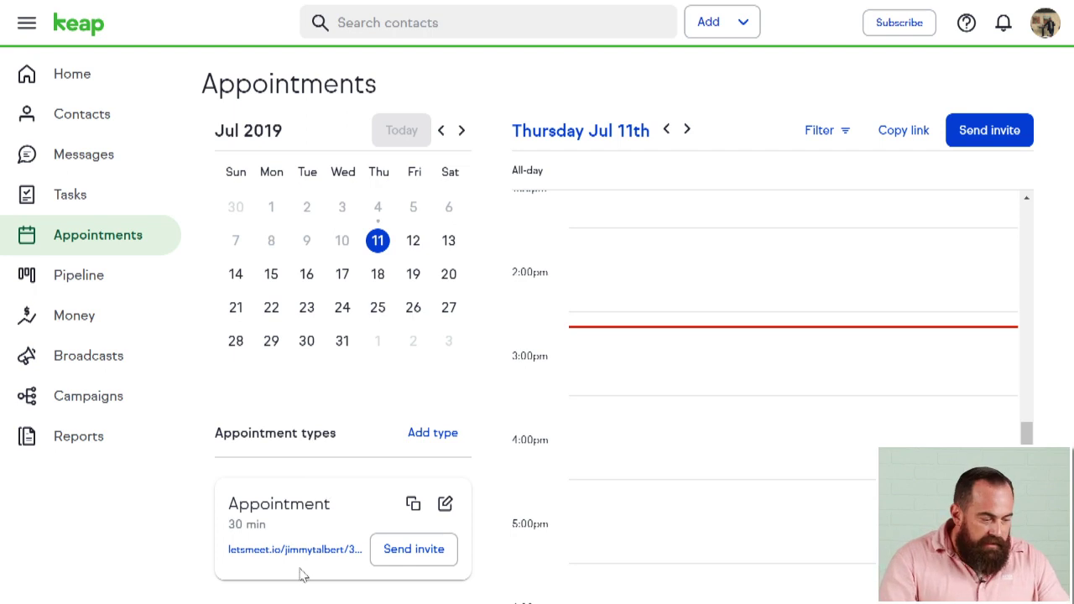
pyautogui.click(375, 535)
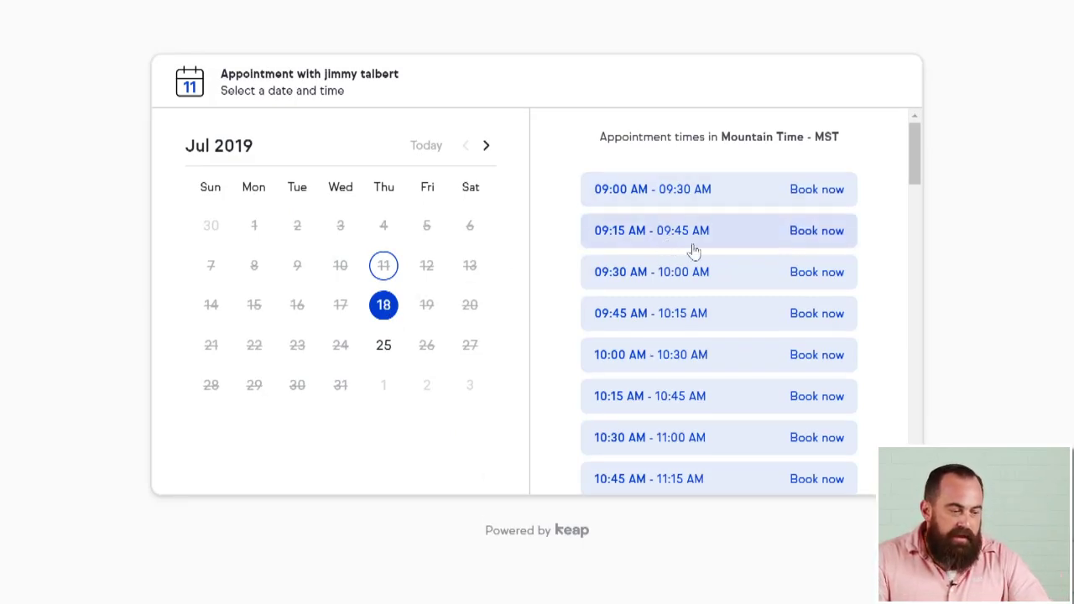
pyautogui.click(744, 241)
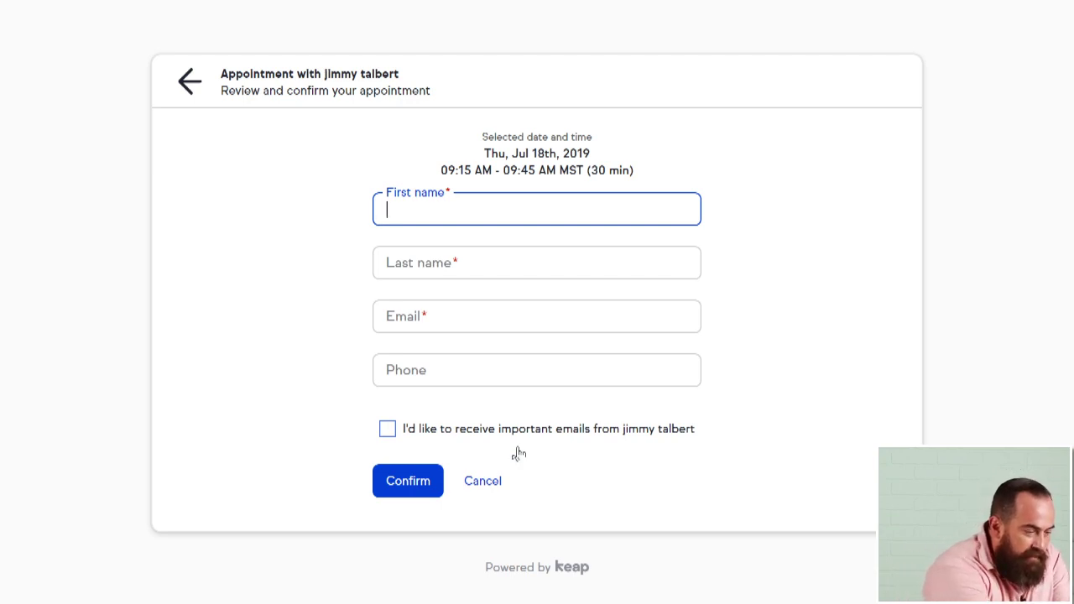
pyautogui.hotkey('ctrl', 'w')
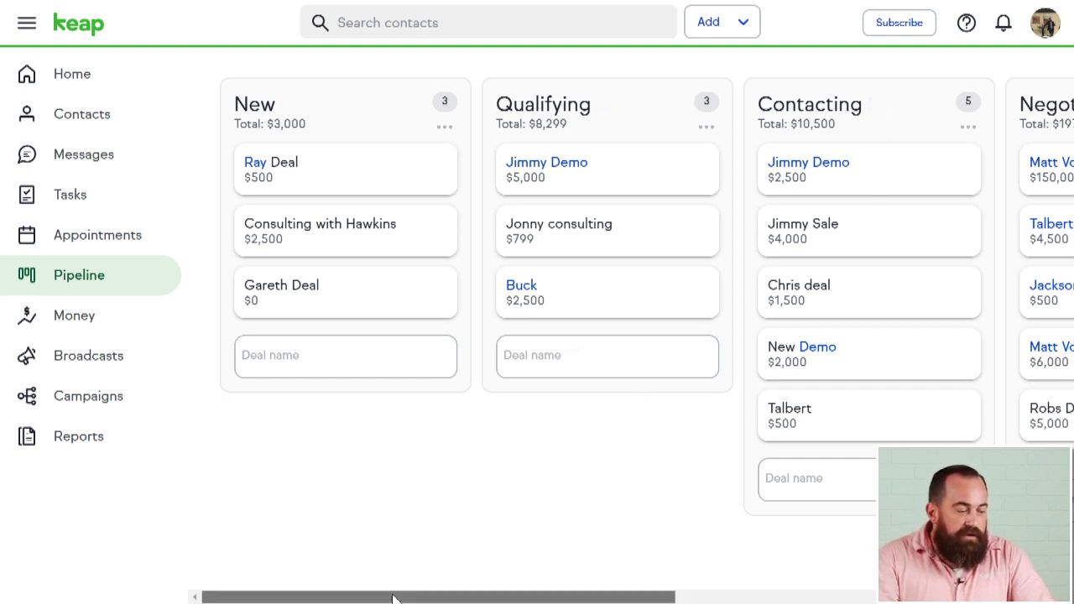
# Step: Inspect the $500 deal in the pipeline's New stage and move it to the Qualifying stage
pyautogui.moveTo(392, 598); pyautogui.dragTo(355, 588)
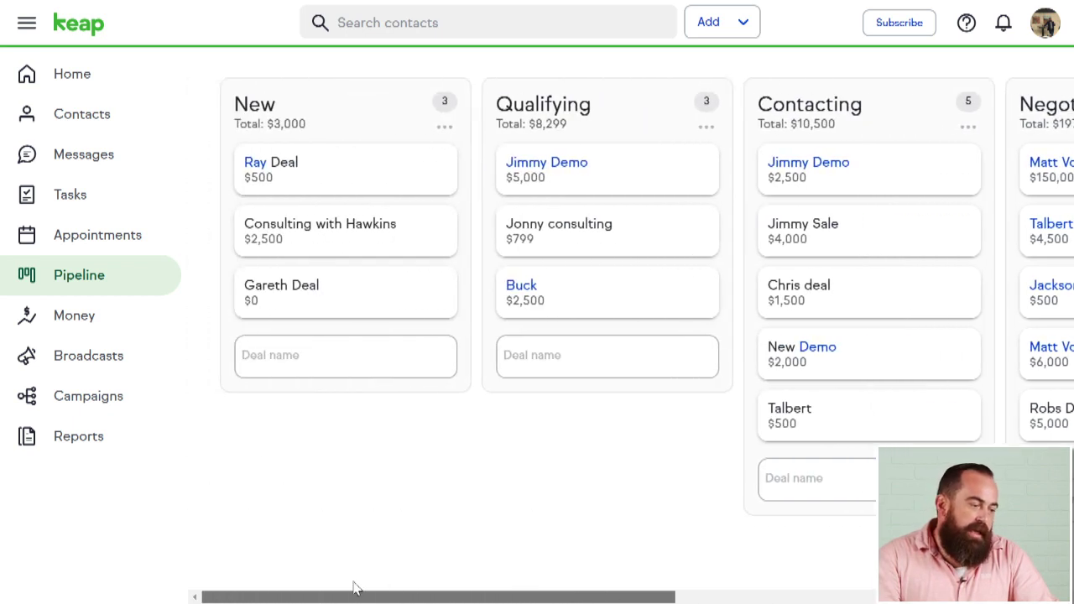
pyautogui.click(335, 174)
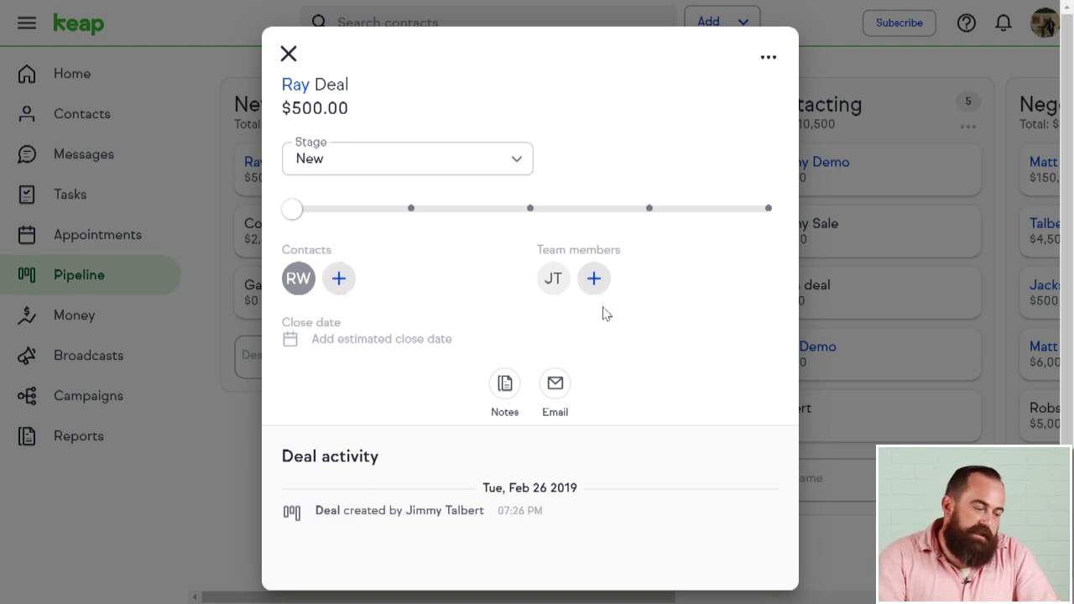
pyautogui.click(287, 54)
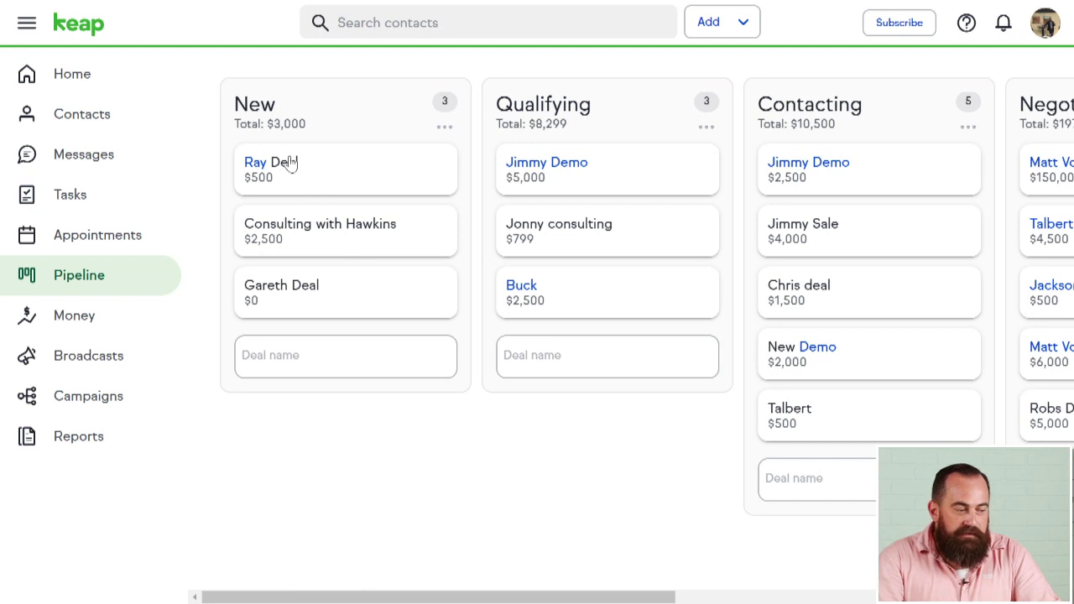
pyautogui.moveTo(307, 169); pyautogui.dragTo(568, 160)
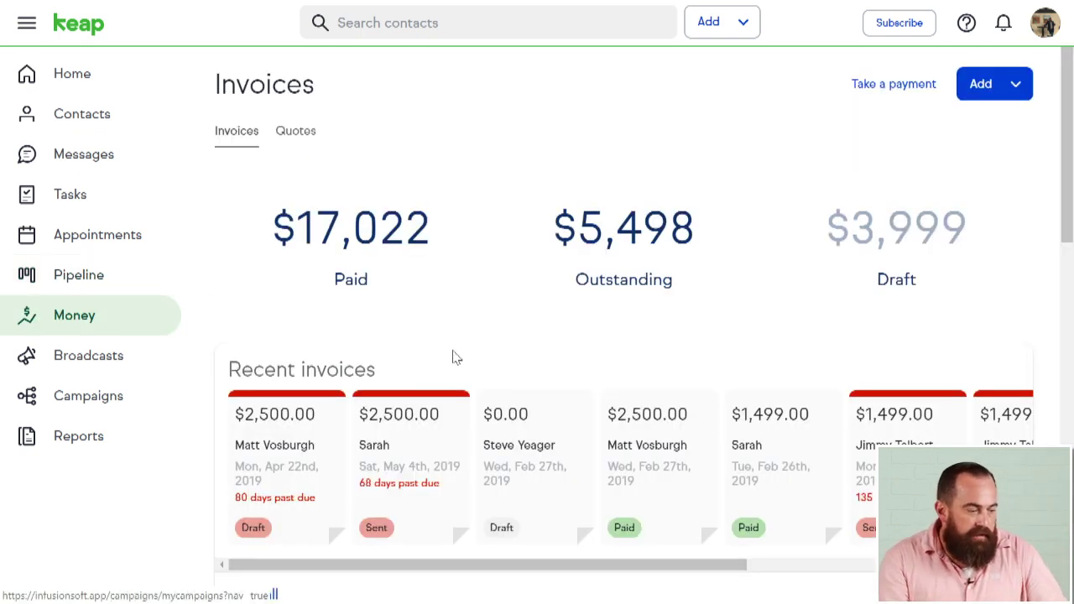
# Step: Review the invoice totals, the recent invoices and the full invoice table
pyautogui.scroll(-5, 679, 331)
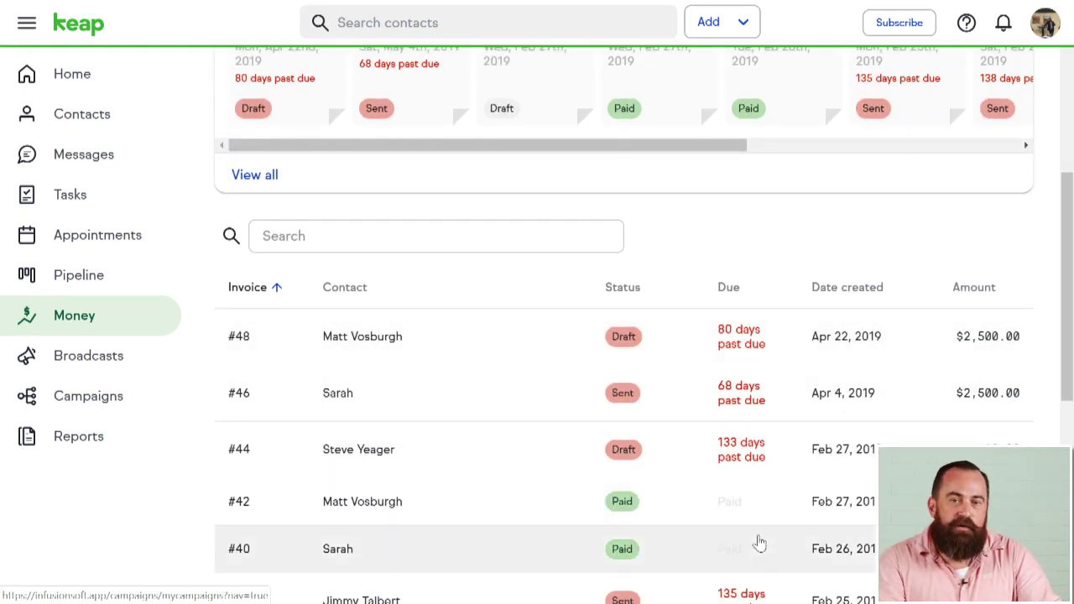
pyautogui.scroll(-2, 758, 536)
pyautogui.scroll(-4, 751, 377)
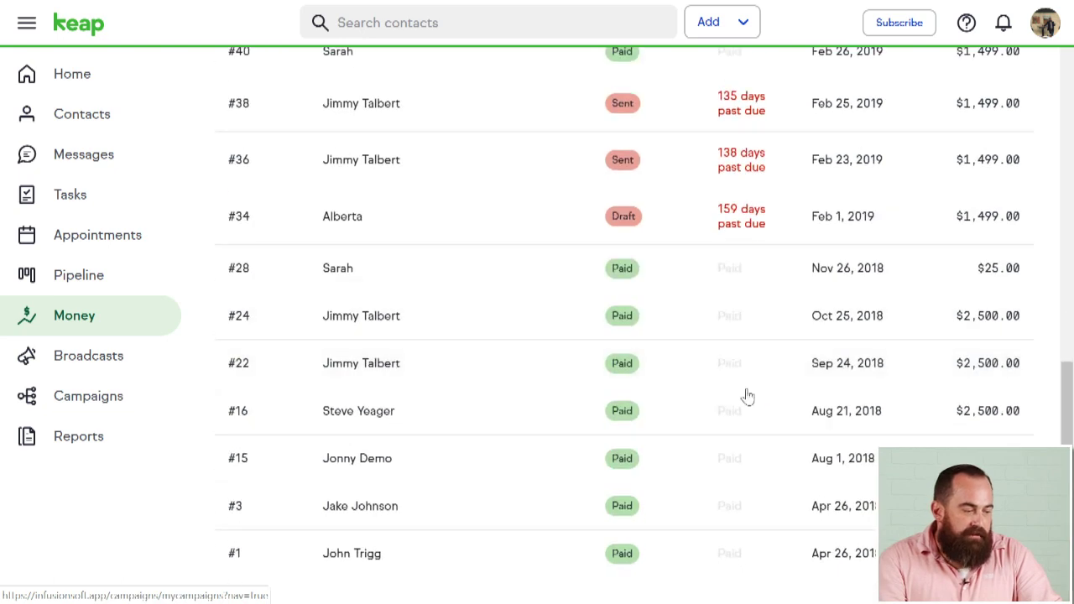
pyautogui.scroll(4, 746, 398)
pyautogui.scroll(8, 746, 398)
pyautogui.scroll(-1, 271, 439)
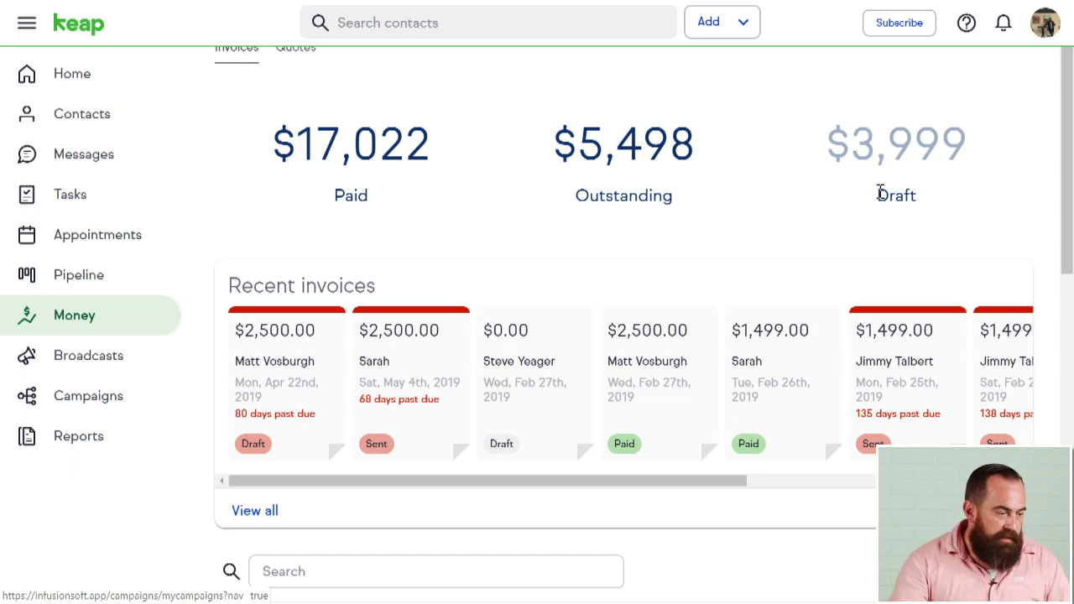
pyautogui.scroll(2, 252, 197)
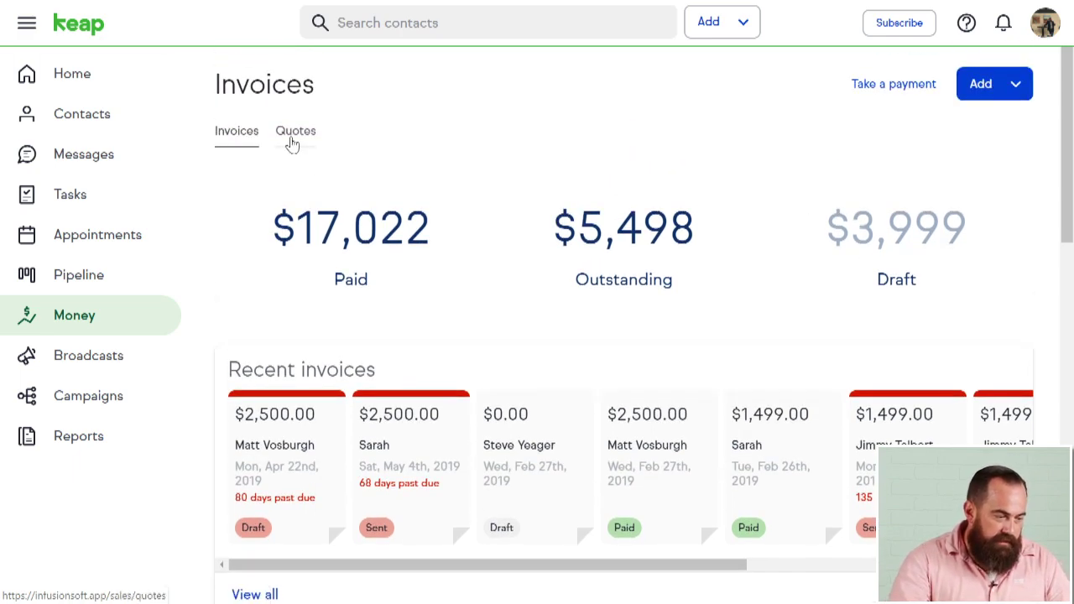
# Step: Open the quotes and look through the quote table
pyautogui.click(291, 136)
pyautogui.scroll(-4, 758, 364)
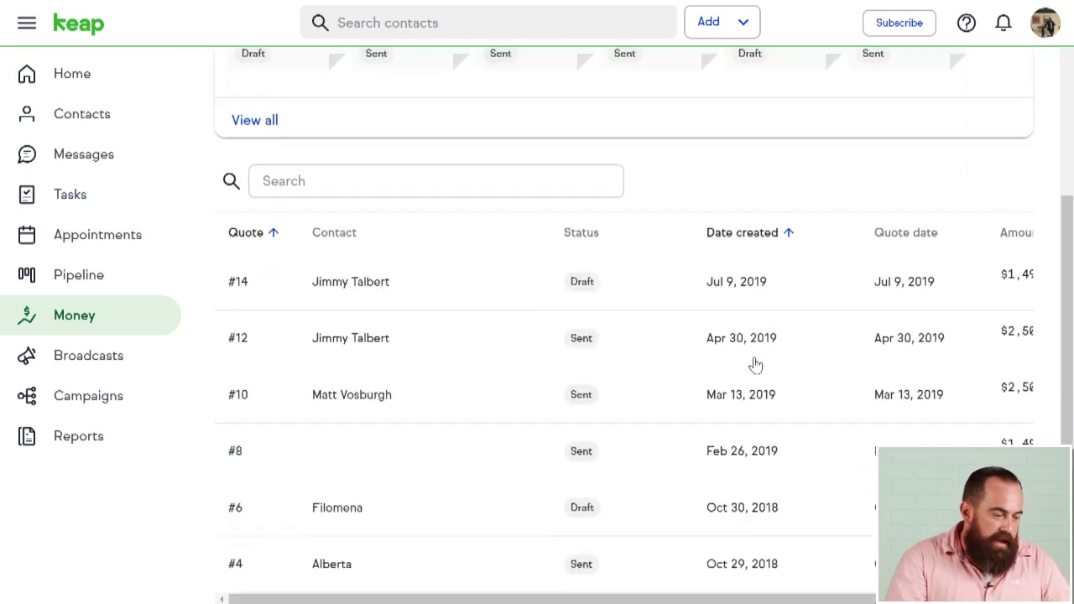
pyautogui.scroll(4, 753, 373)
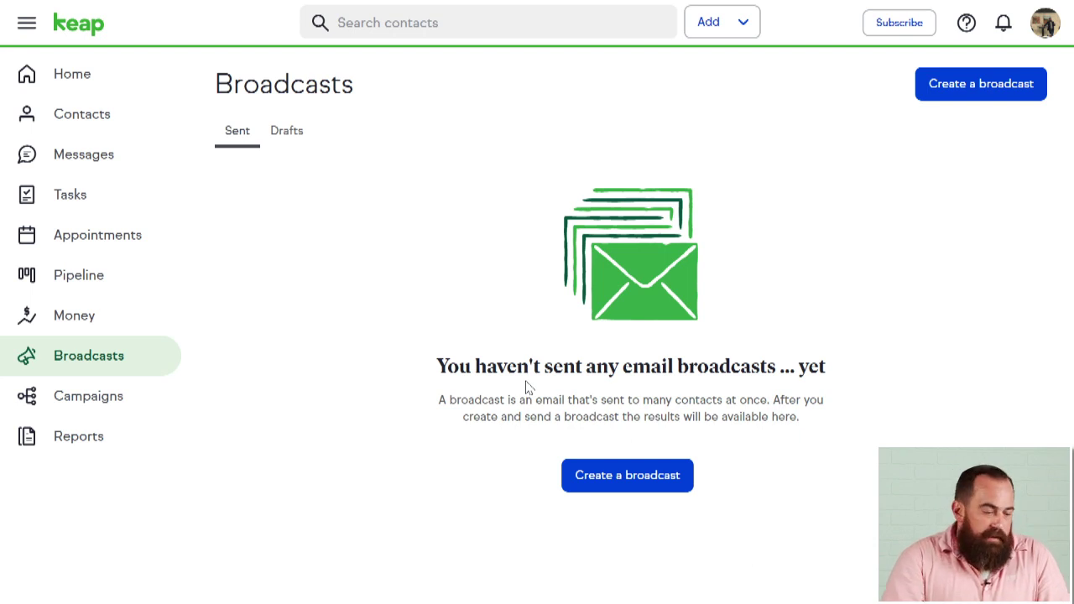
# Step: Create an email broadcast in the advanced builder, preview the Download template in desktop and mobile layouts, and use that template
pyautogui.click(642, 480)
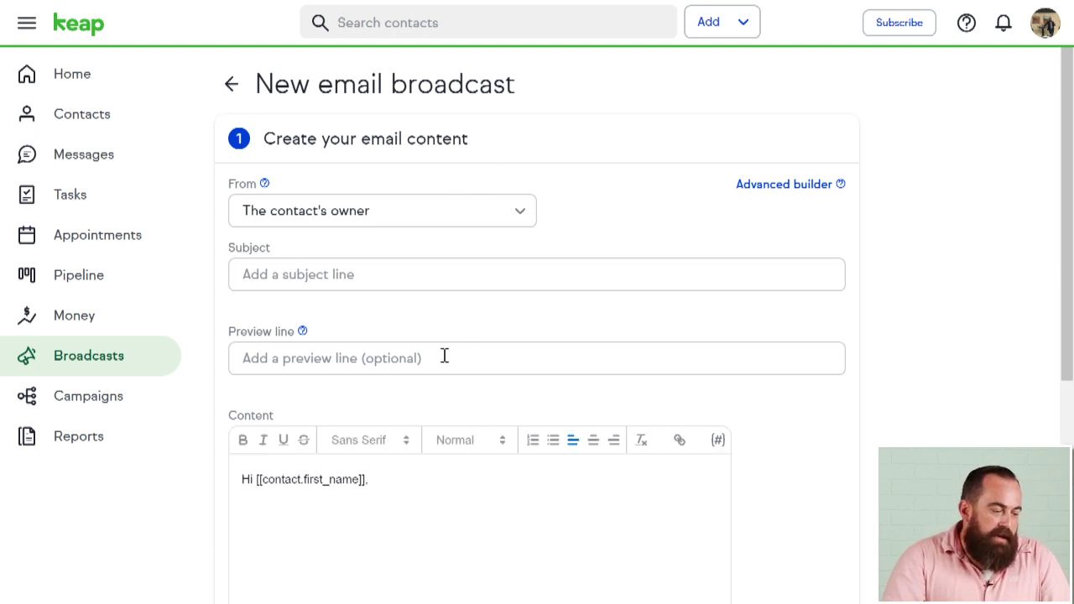
pyautogui.click(783, 189)
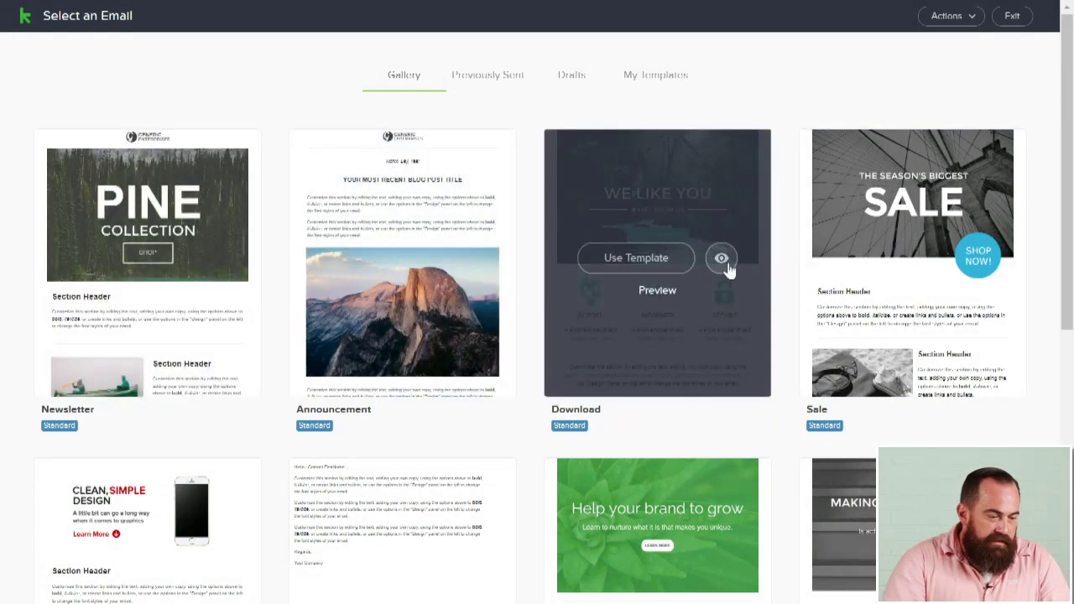
pyautogui.click(724, 262)
pyautogui.scroll(-5, 768, 342)
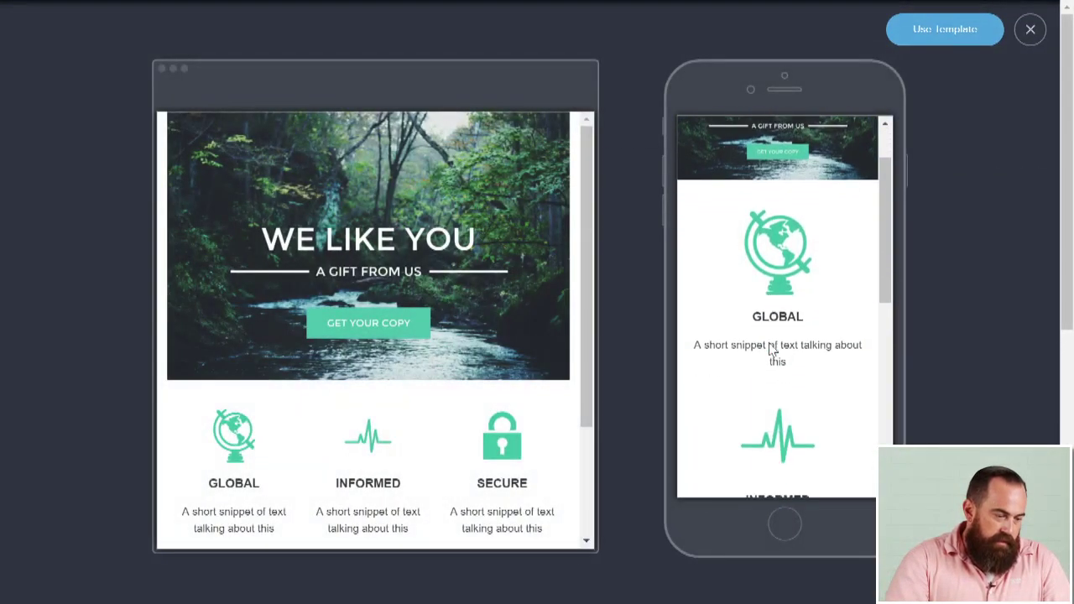
pyautogui.scroll(5, 770, 374)
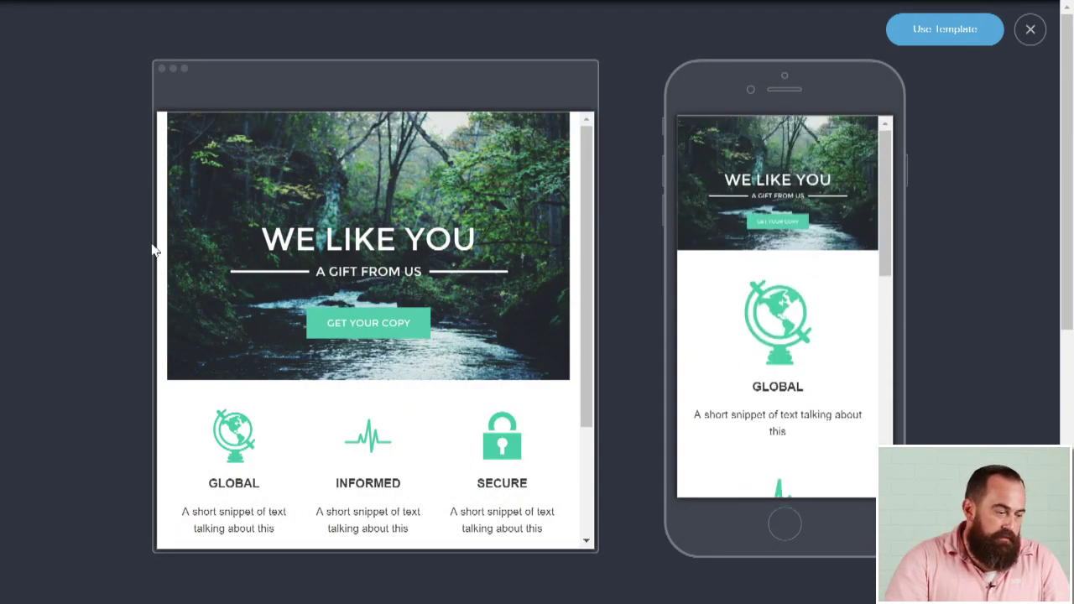
pyautogui.scroll(-3, 388, 271)
pyautogui.scroll(5, 394, 315)
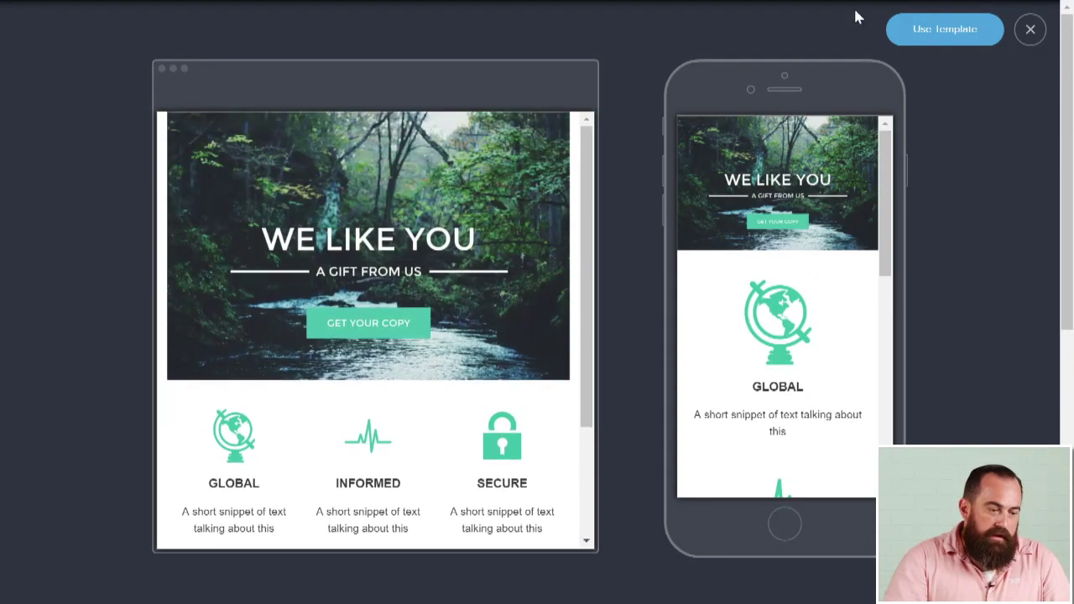
pyautogui.click(946, 31)
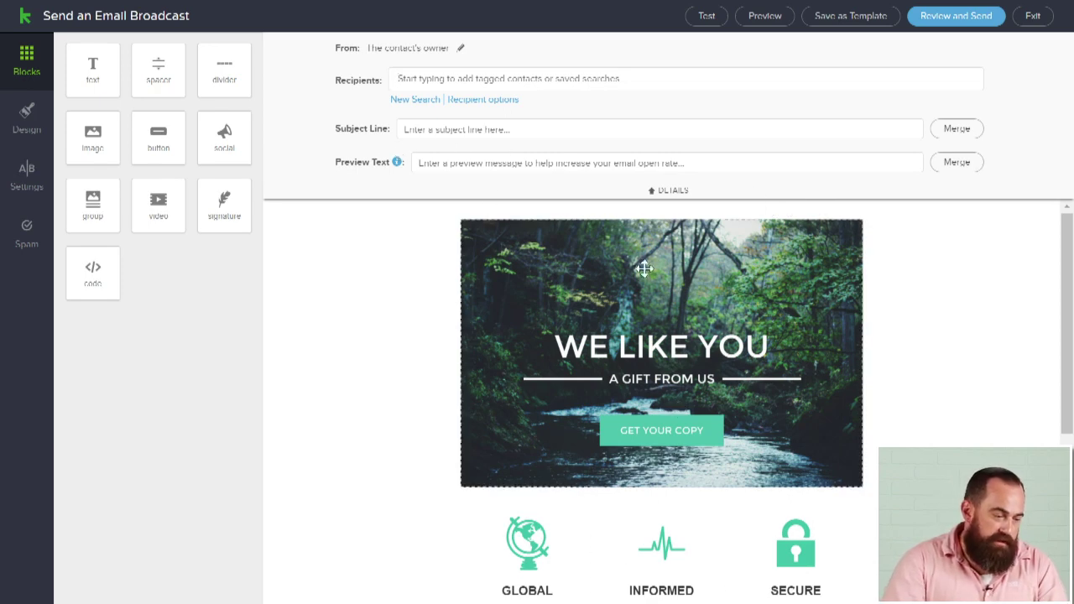
# Step: Collapse the email details area and shrink the "We like you" header image to about half its width
pyautogui.click(668, 191)
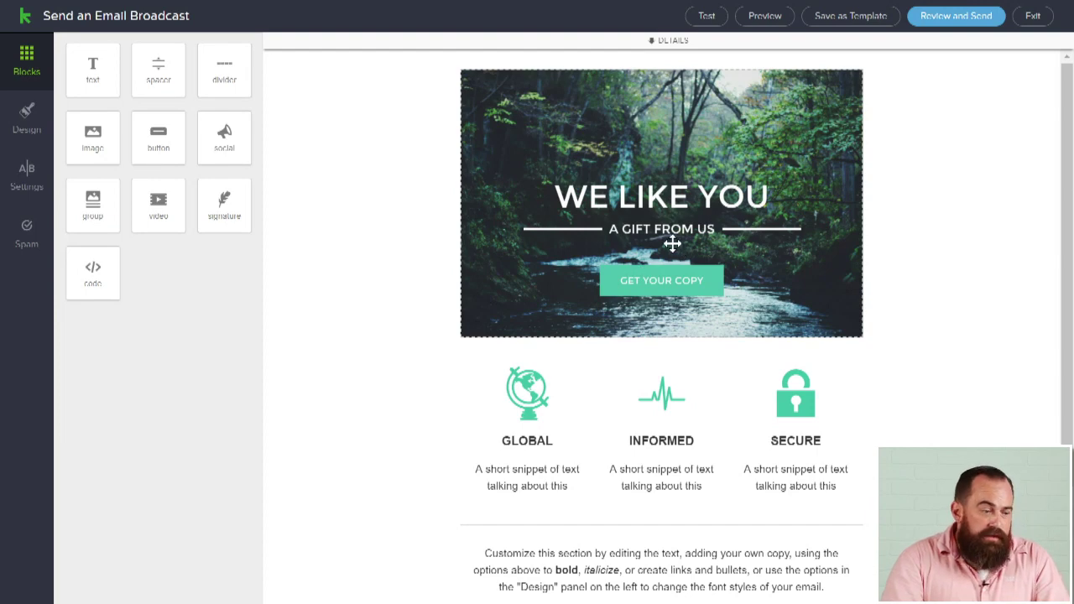
pyautogui.click(667, 175)
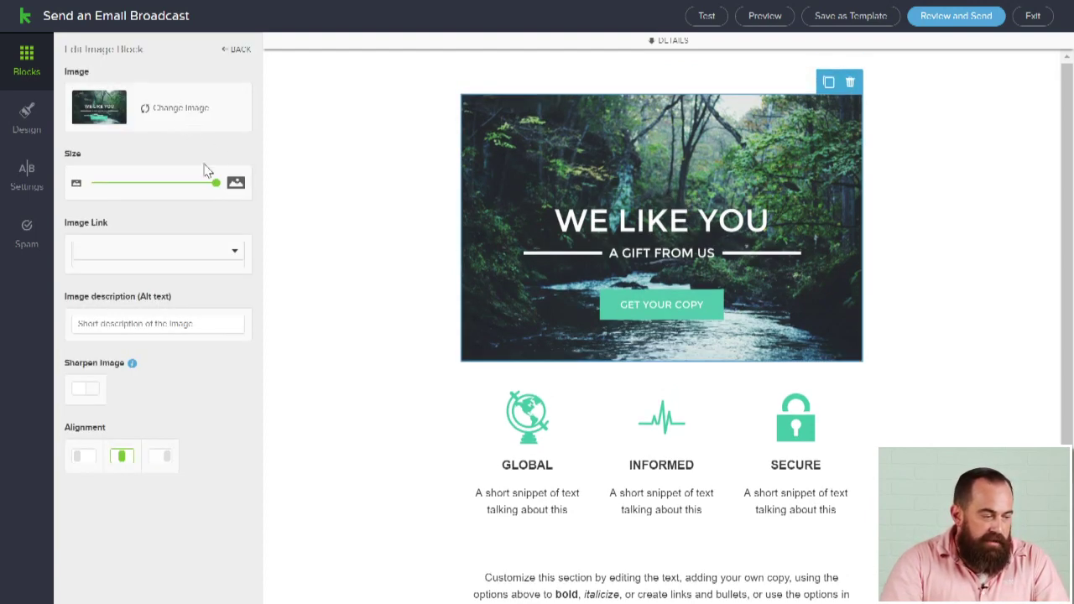
pyautogui.moveTo(216, 186); pyautogui.dragTo(165, 220)
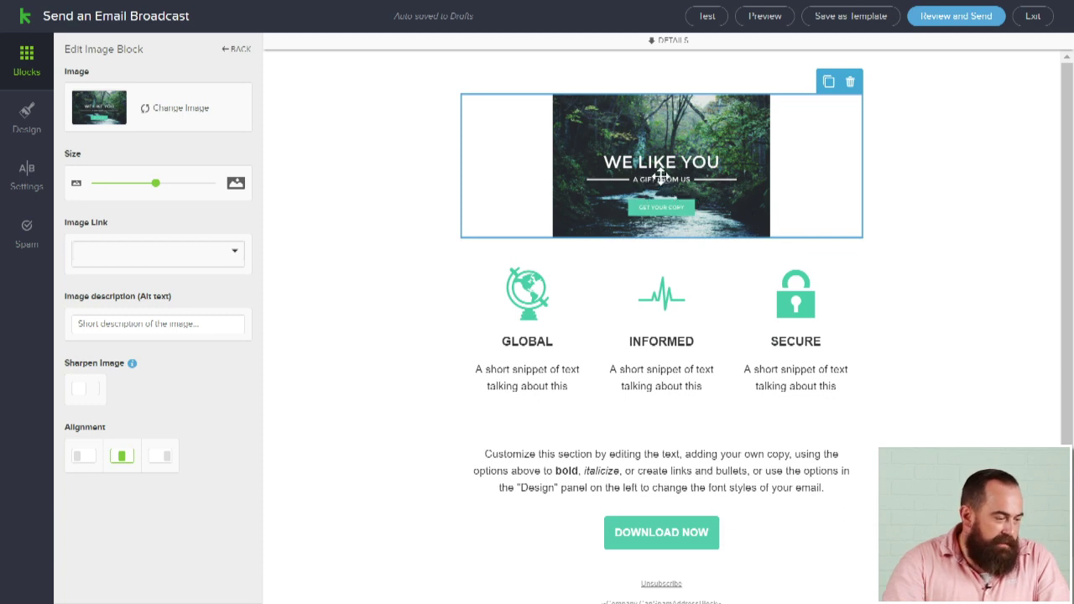
# Step: Add a button block between the Global, Informed and Secure columns and the customizable text section
pyautogui.click(26, 64)
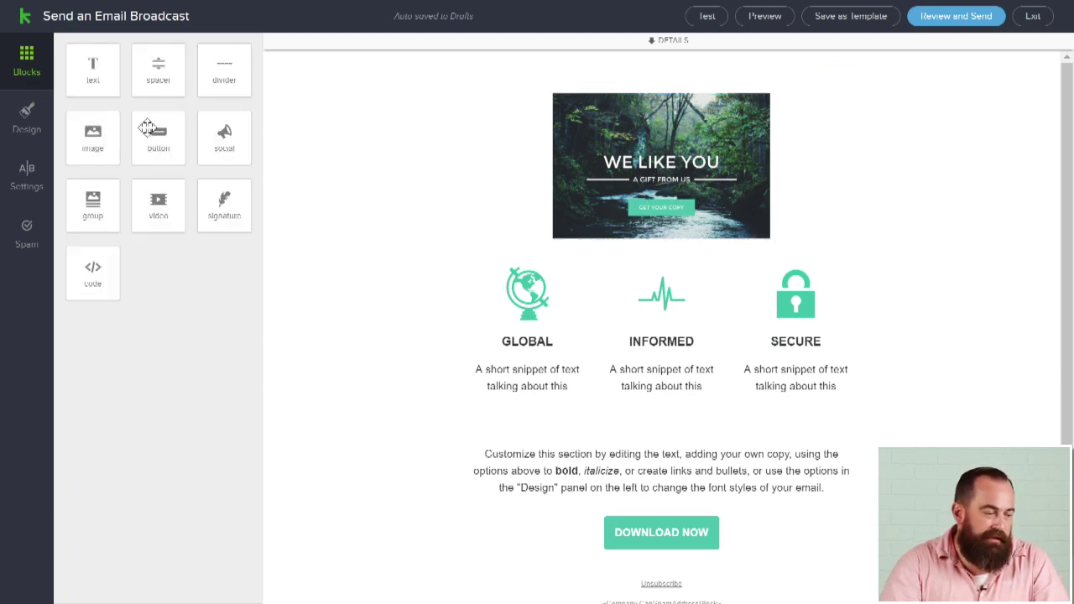
pyautogui.moveTo(158, 134); pyautogui.dragTo(633, 426)
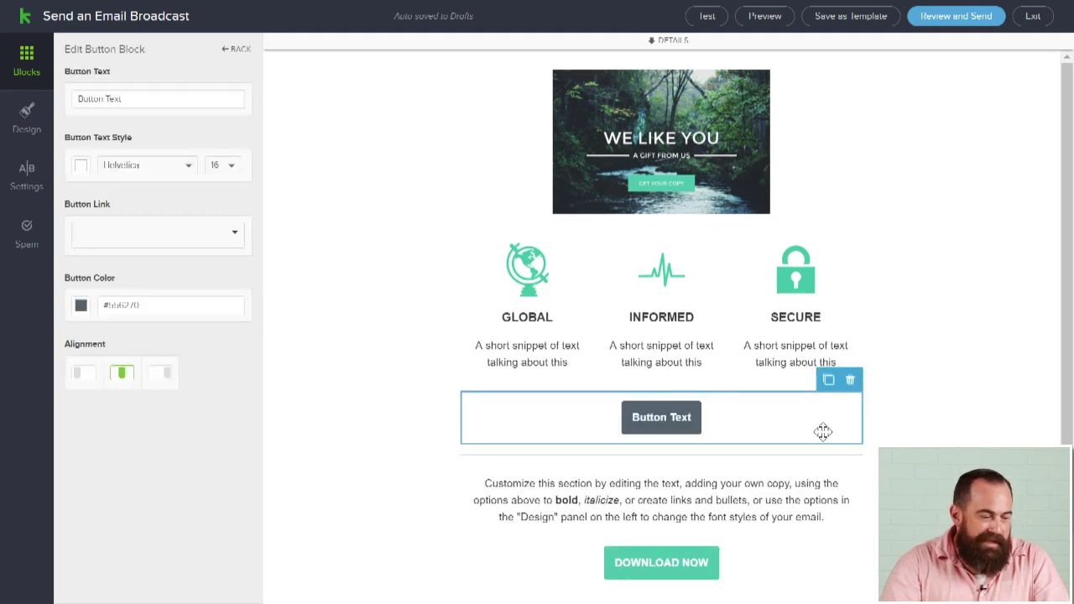
pyautogui.scroll(-1, 529, 397)
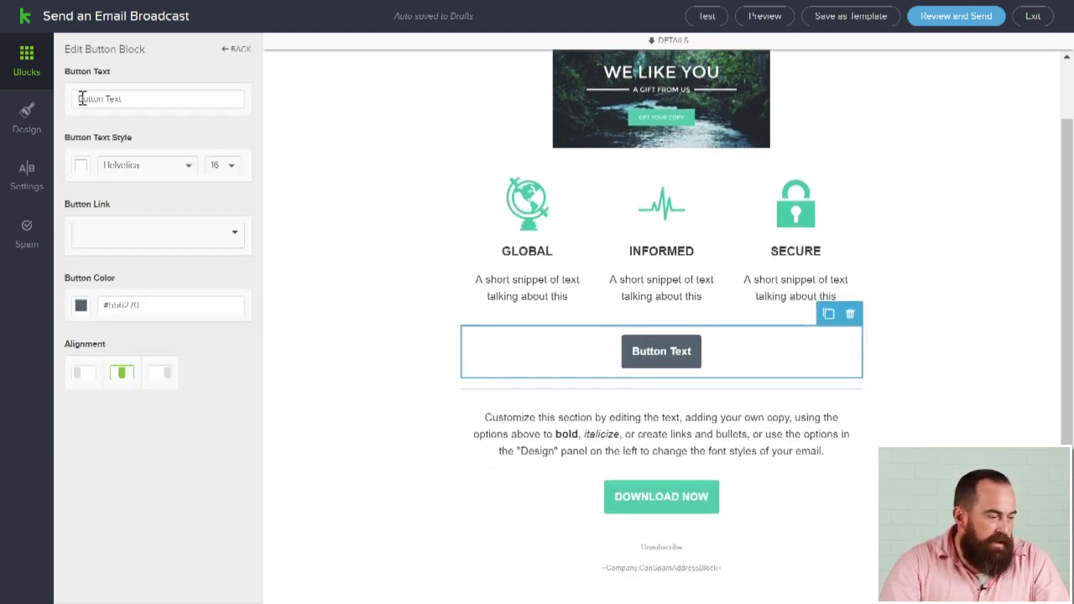
# Step: Add a signature block below the Download Now button
pyautogui.click(26, 60)
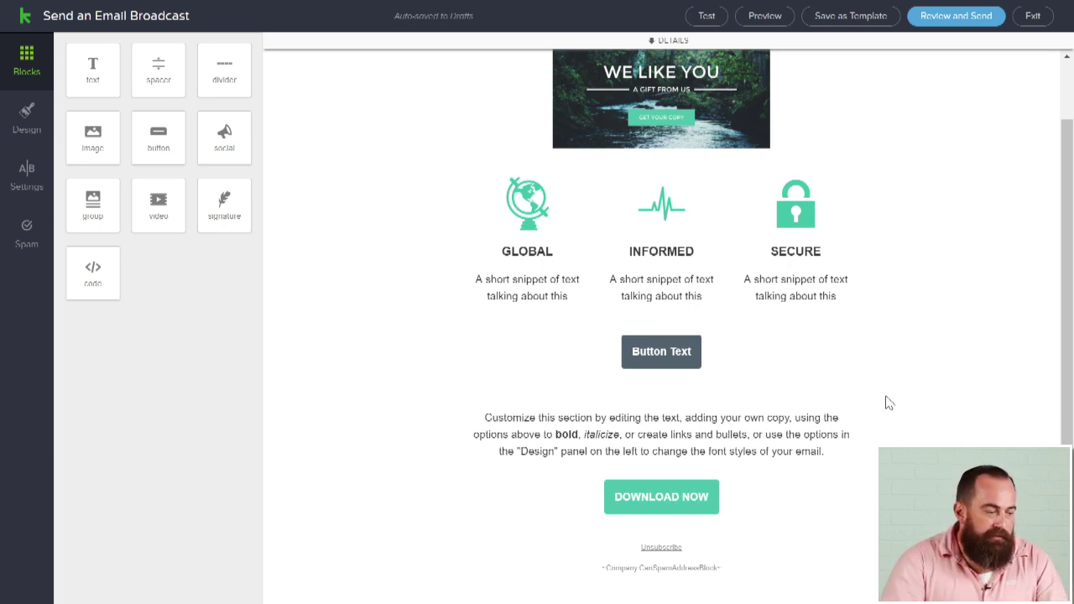
pyautogui.moveTo(224, 205)
pyautogui.mouseDown()
pyautogui.moveTo(426, 448)
pyautogui.moveTo(559, 557)
pyautogui.mouseUp()
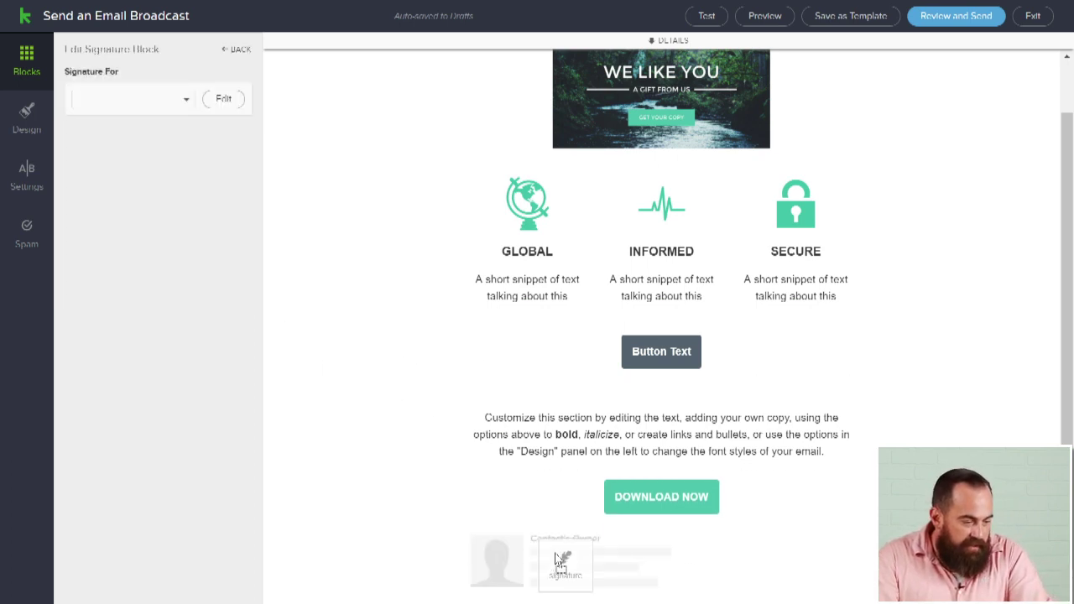
pyautogui.scroll(1, 750, 477)
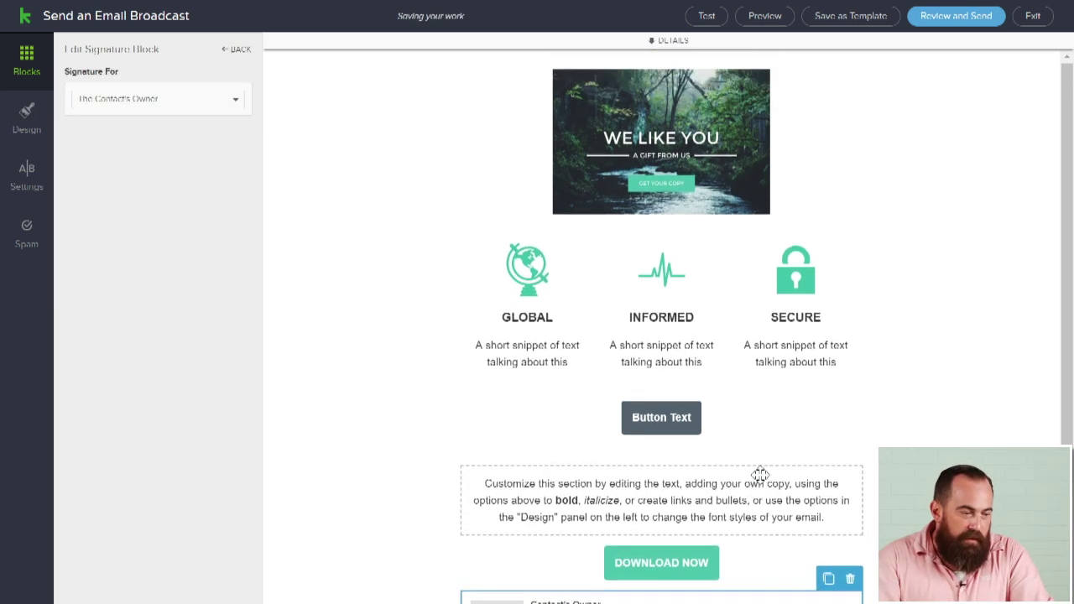
pyautogui.click(738, 425)
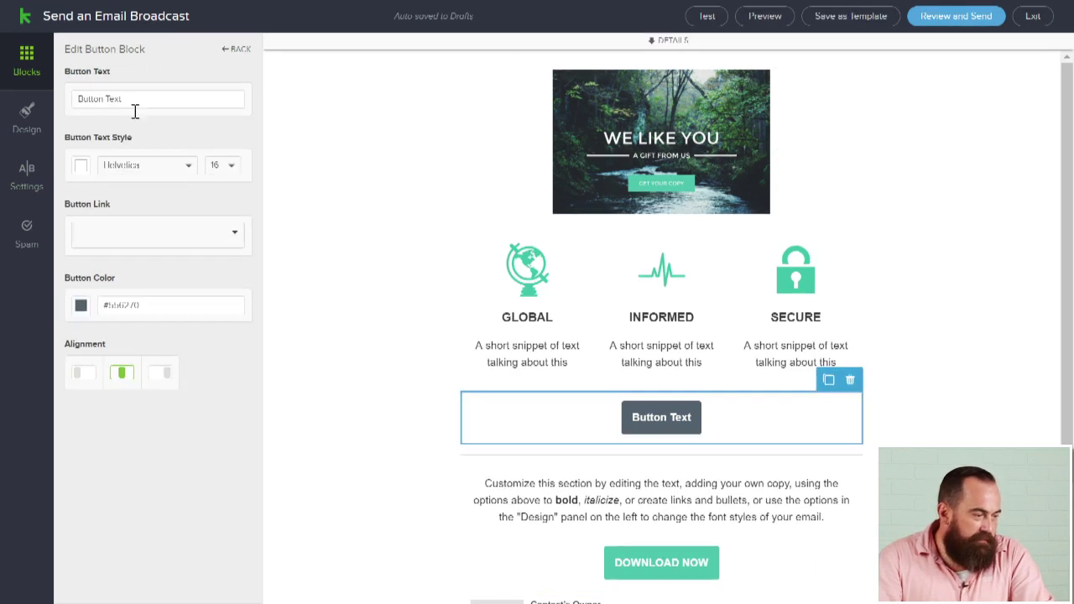
pyautogui.moveTo(132, 101); pyautogui.dragTo(42, 110)
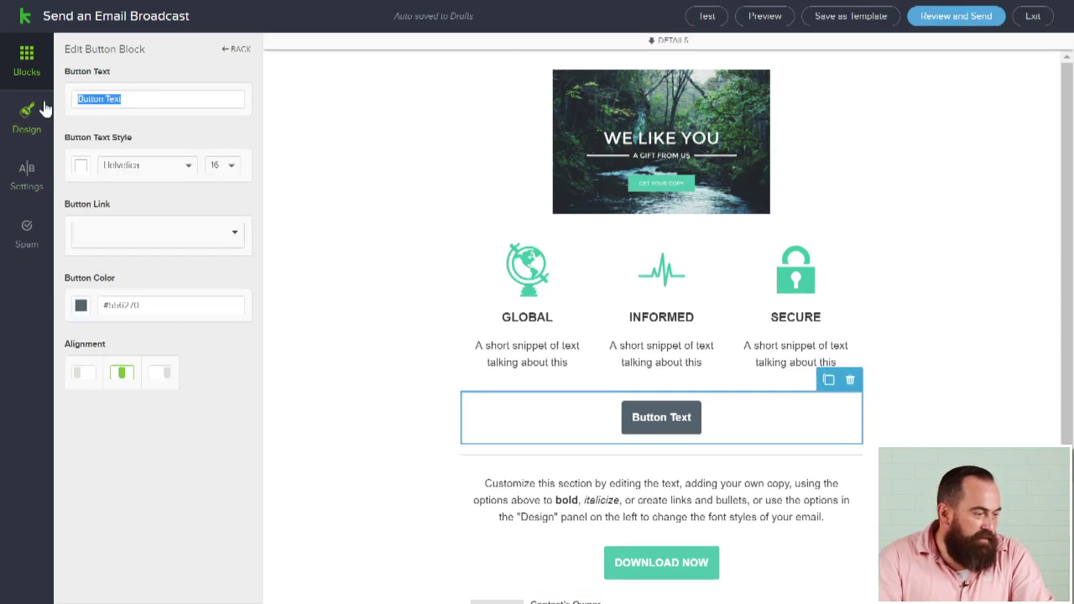
pyautogui.click(183, 241)
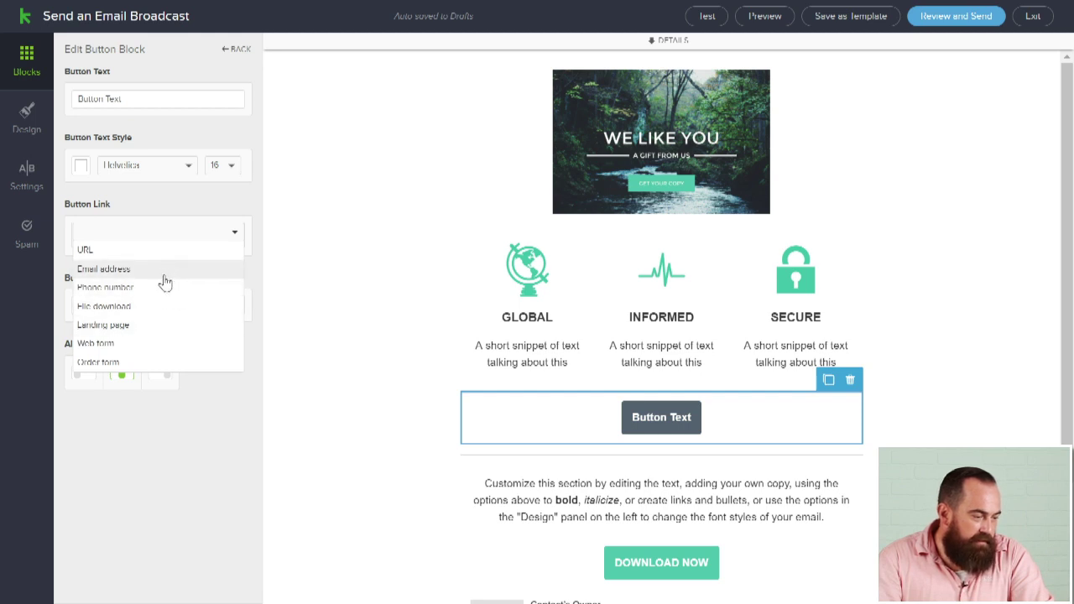
pyautogui.click(159, 251)
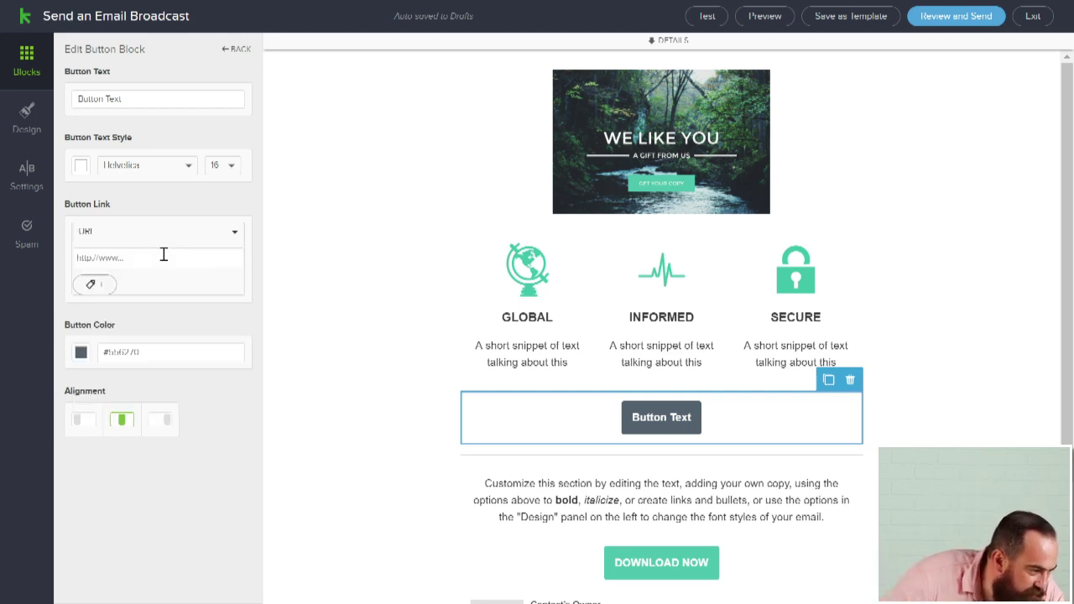
pyautogui.click(162, 259)
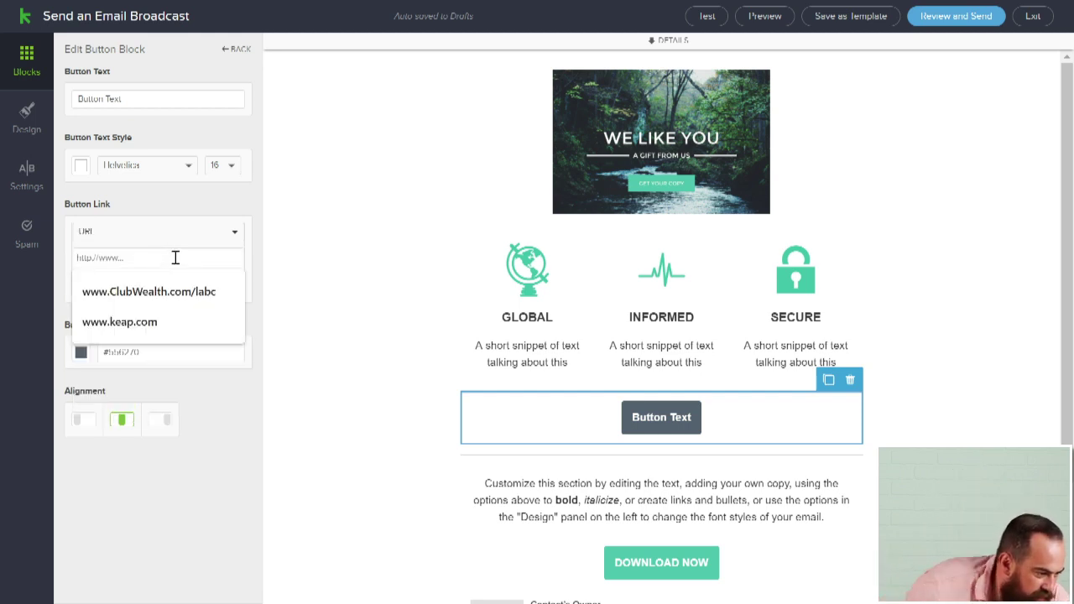
pyautogui.click(122, 322)
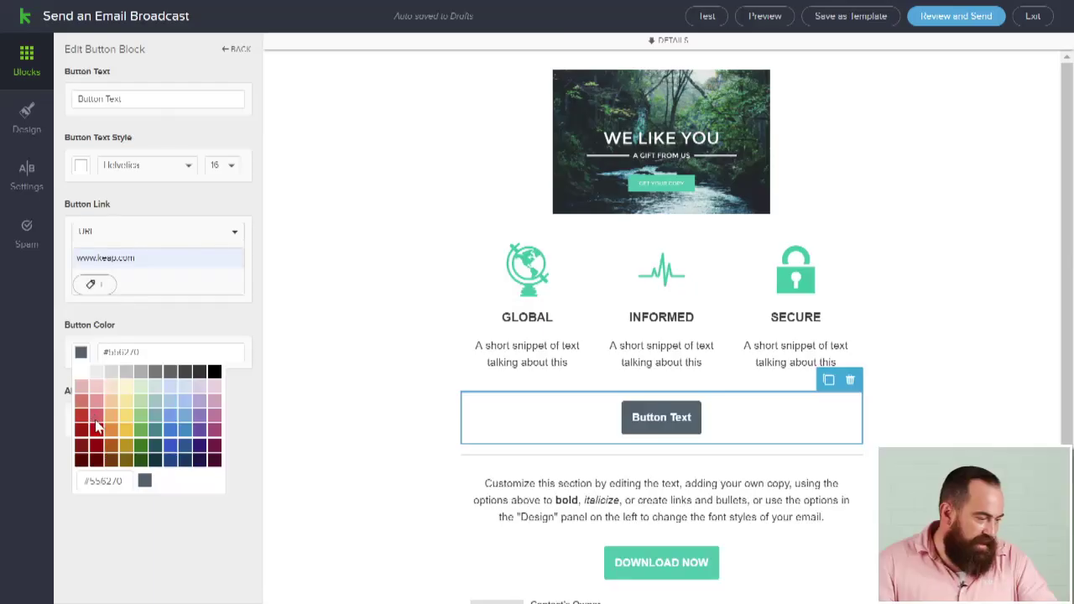
# Step: Set the new button's color to the red #CA412C
pyautogui.click(95, 428)
pyautogui.click(82, 427)
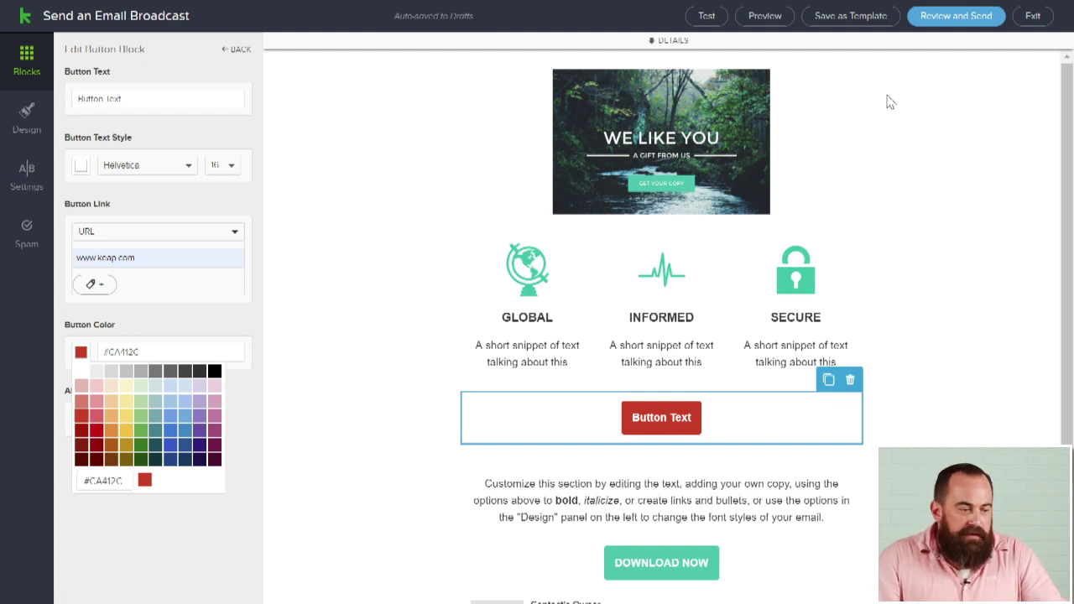
pyautogui.click(910, 74)
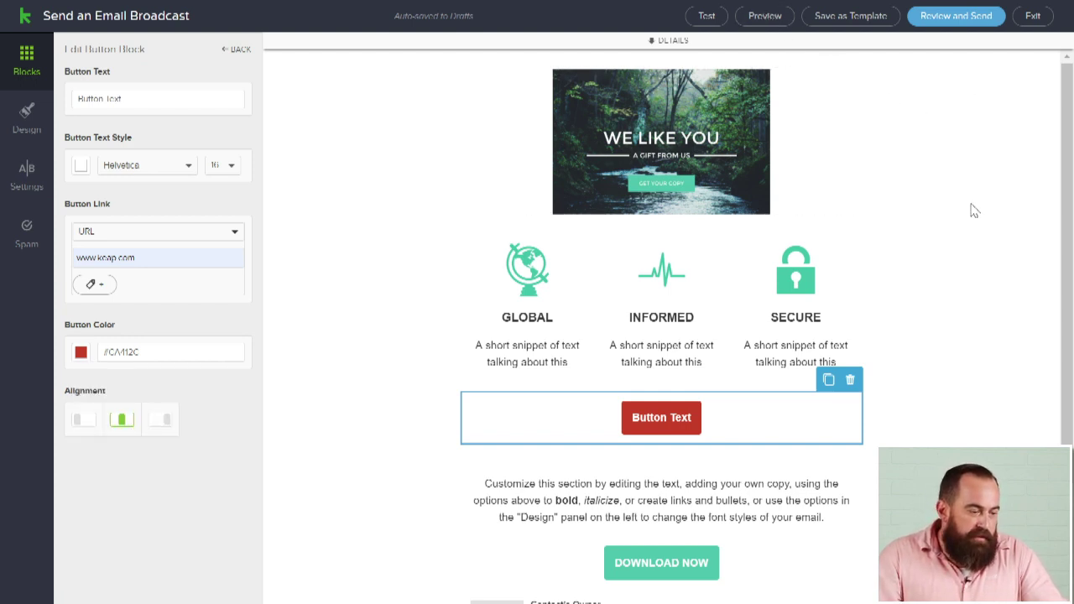
# Step: Preview the whole email in the desktop and mobile layouts, close the preview and return to the list of content blocks
pyautogui.click(766, 27)
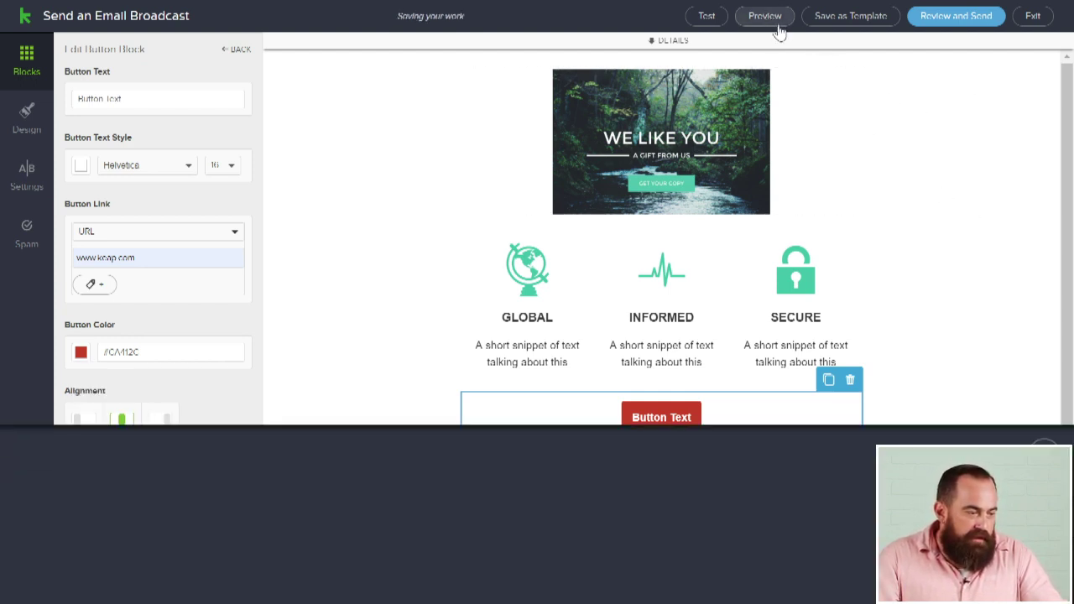
pyautogui.scroll(-2, 779, 341)
pyautogui.scroll(-6, 779, 341)
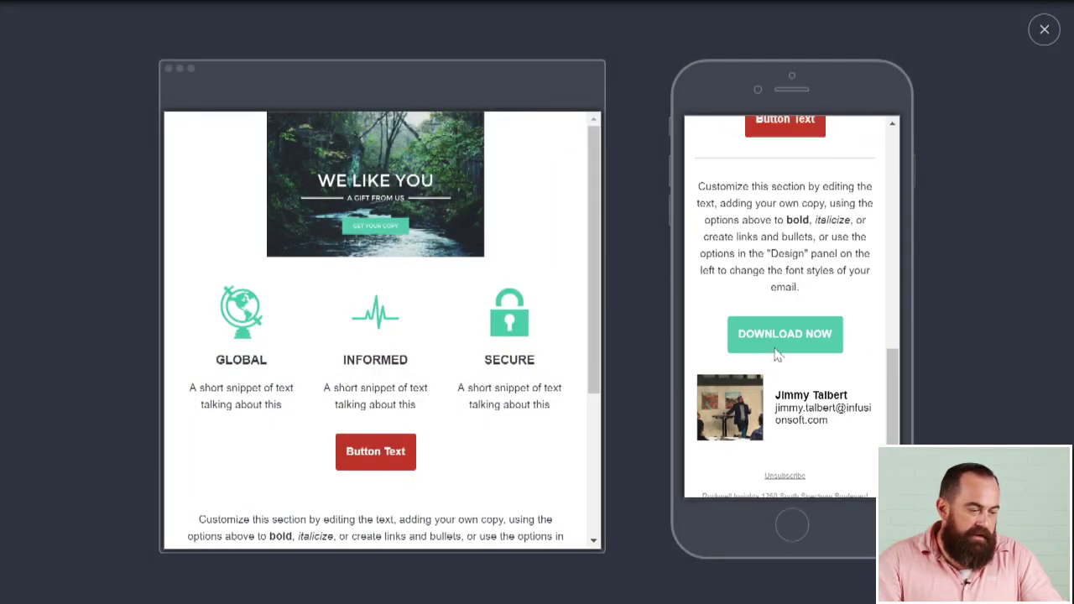
pyautogui.scroll(5, 779, 342)
pyautogui.scroll(-3, 390, 329)
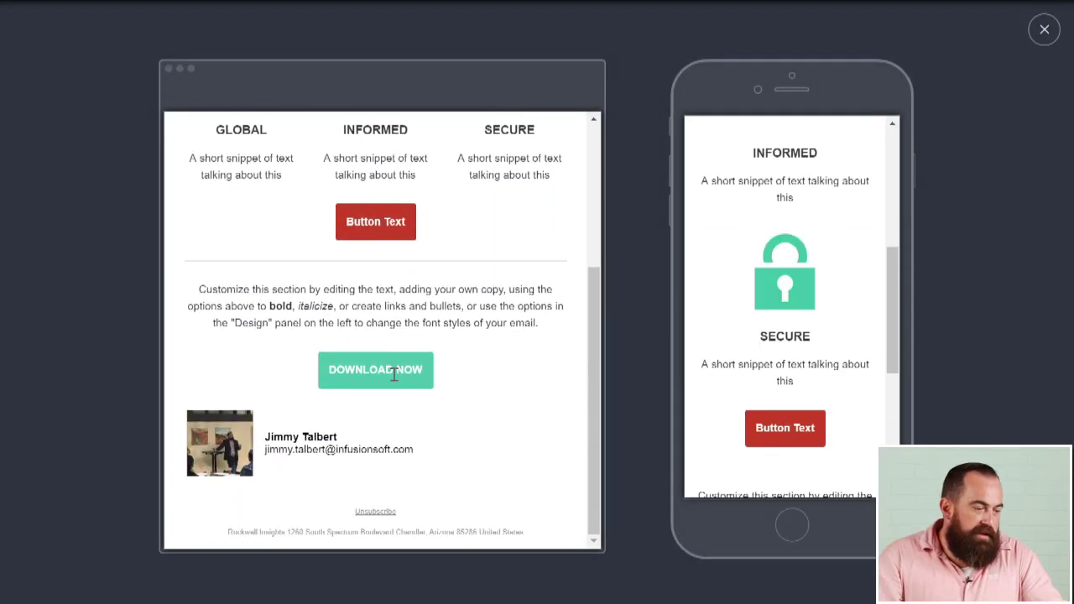
pyautogui.scroll(3, 395, 374)
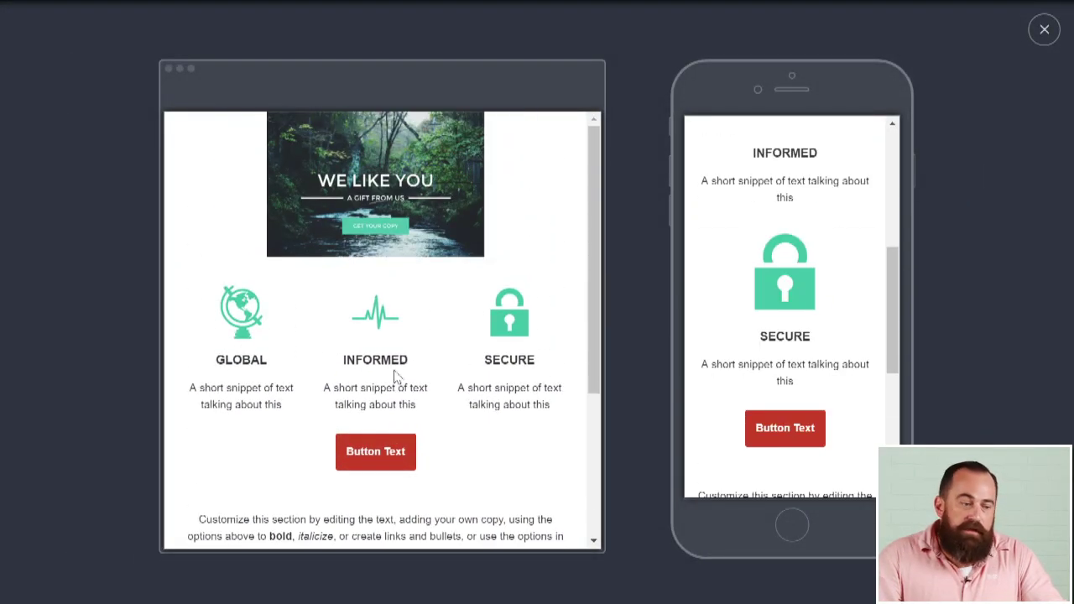
pyautogui.click(1044, 30)
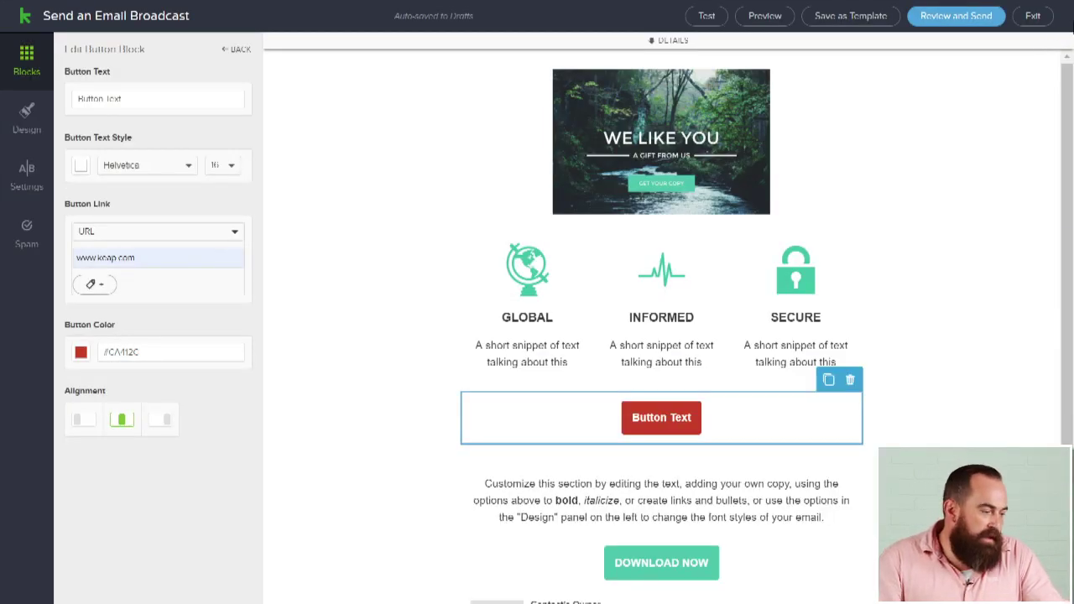
pyautogui.click(28, 59)
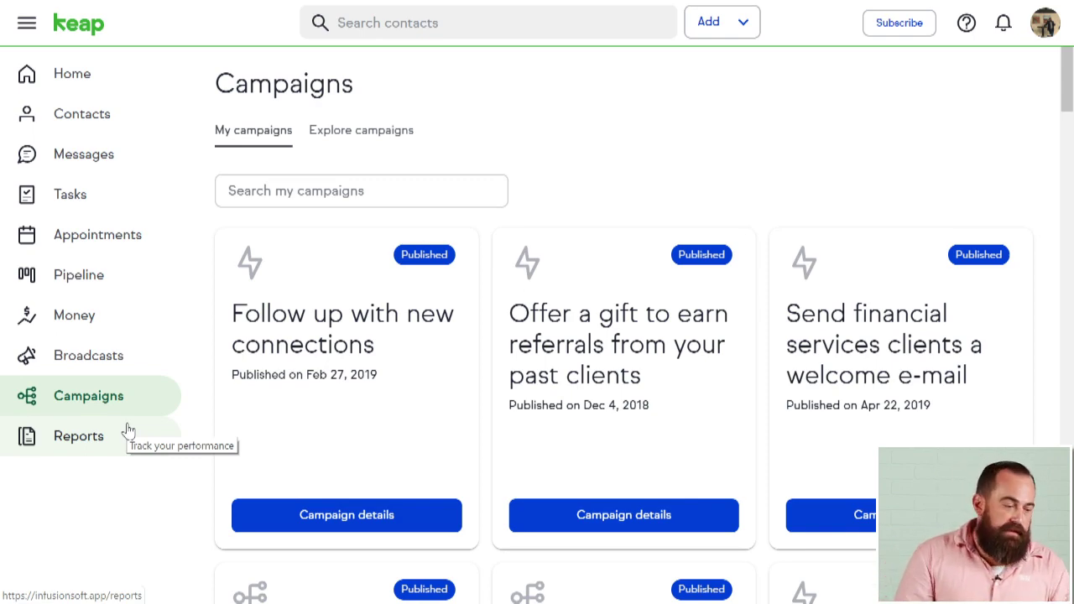
# Step: Look through my campaigns and examine the "Get more leads" group among the campaigns to explore
pyautogui.scroll(-4, 604, 293)
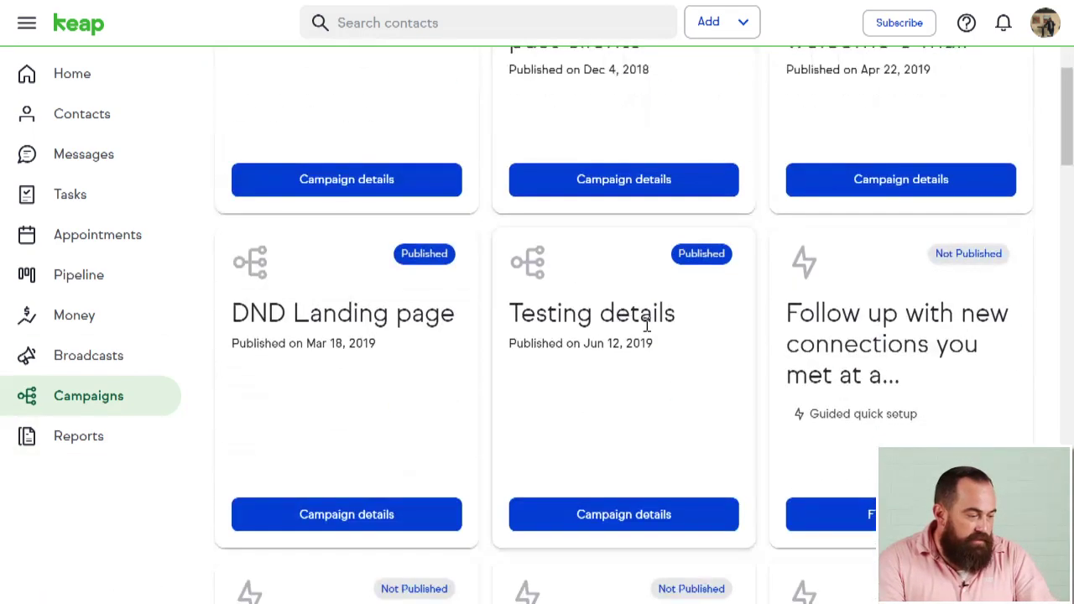
pyautogui.scroll(4, 648, 343)
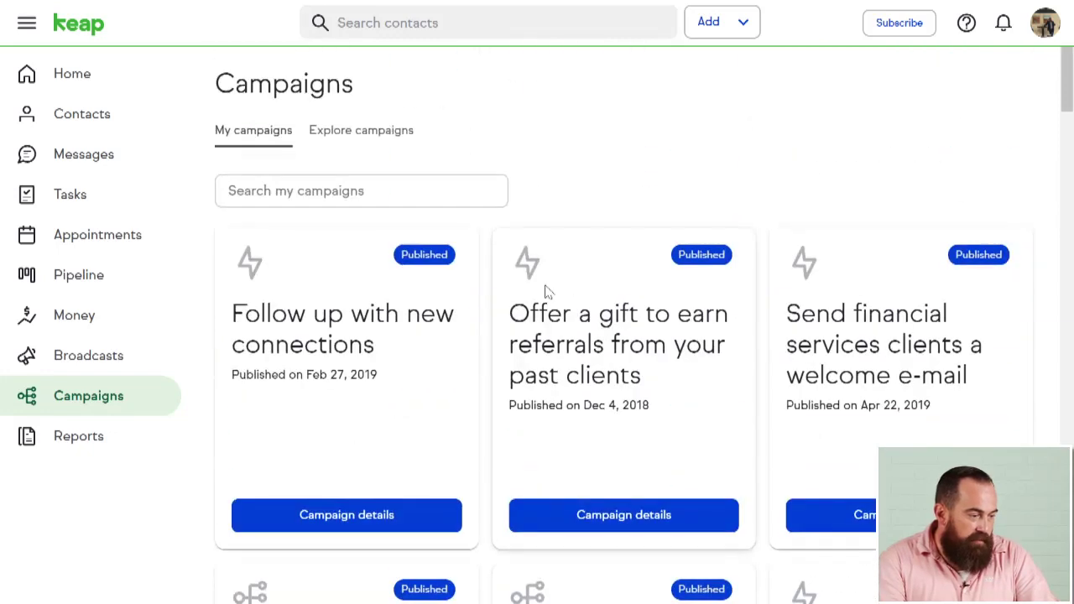
pyautogui.click(395, 143)
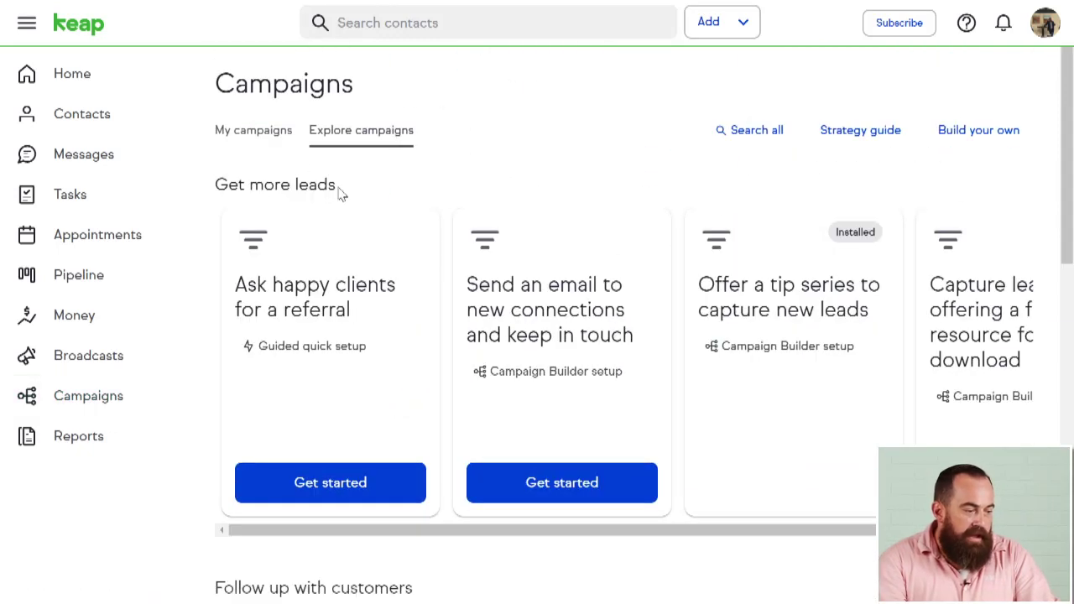
pyautogui.moveTo(341, 193); pyautogui.dragTo(220, 191)
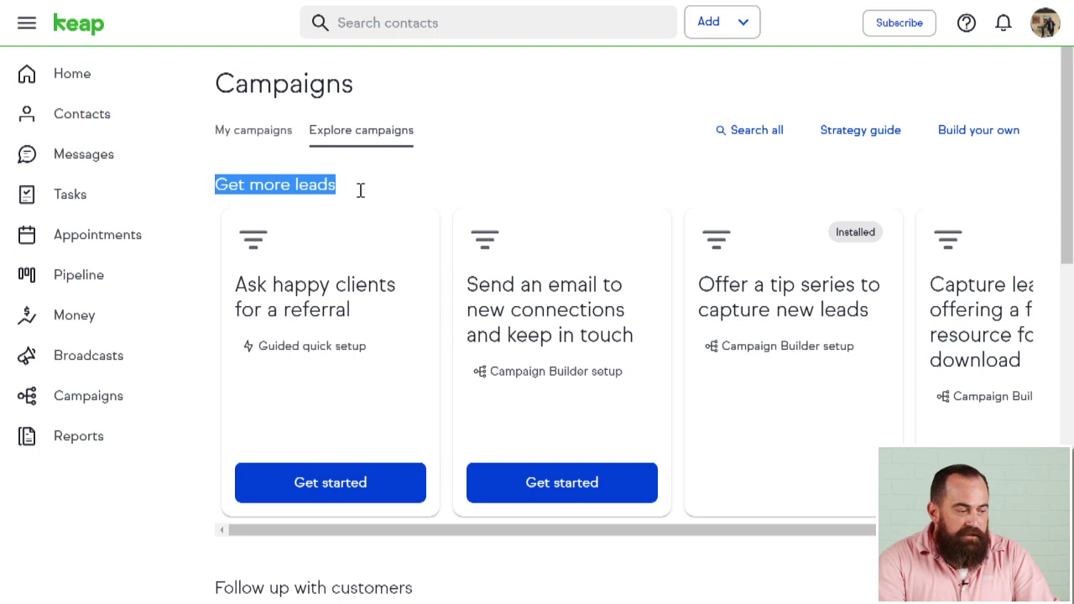
pyautogui.click(390, 196)
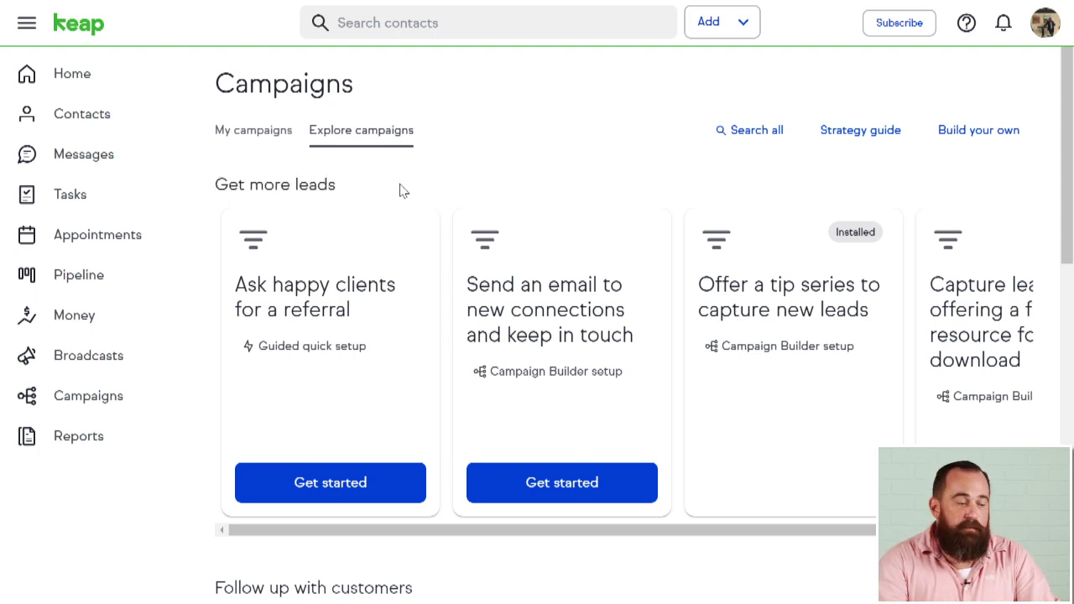
# Step: Examine the "Follow up with customers" and "Get more repeat business" groups of ready-made campaigns
pyautogui.scroll(-4, 400, 201)
pyautogui.moveTo(433, 263); pyautogui.dragTo(217, 256)
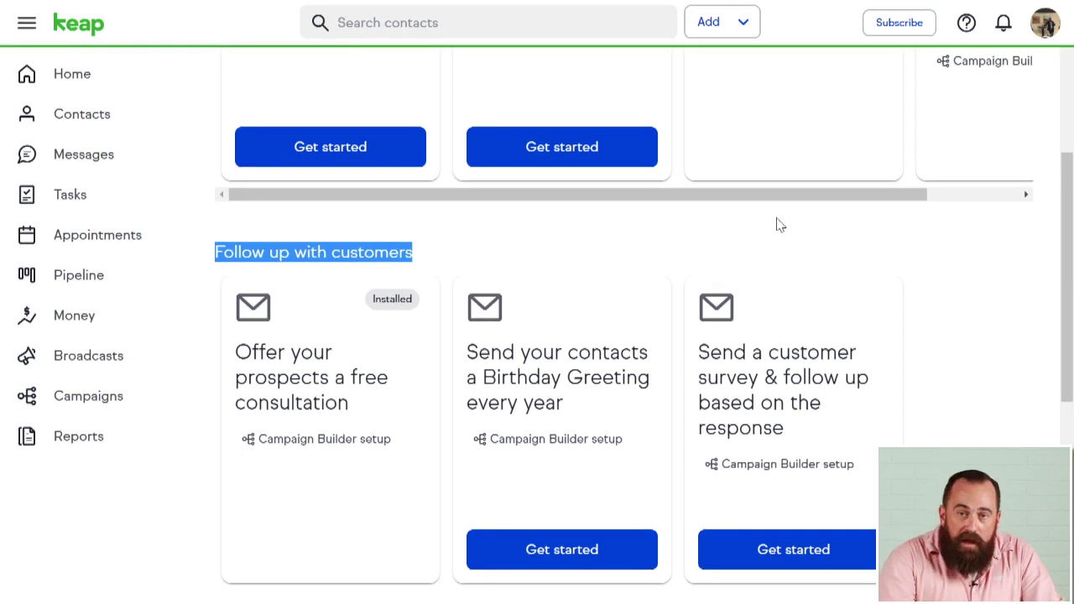
pyautogui.scroll(-4, 768, 232)
pyautogui.scroll(-1, 768, 231)
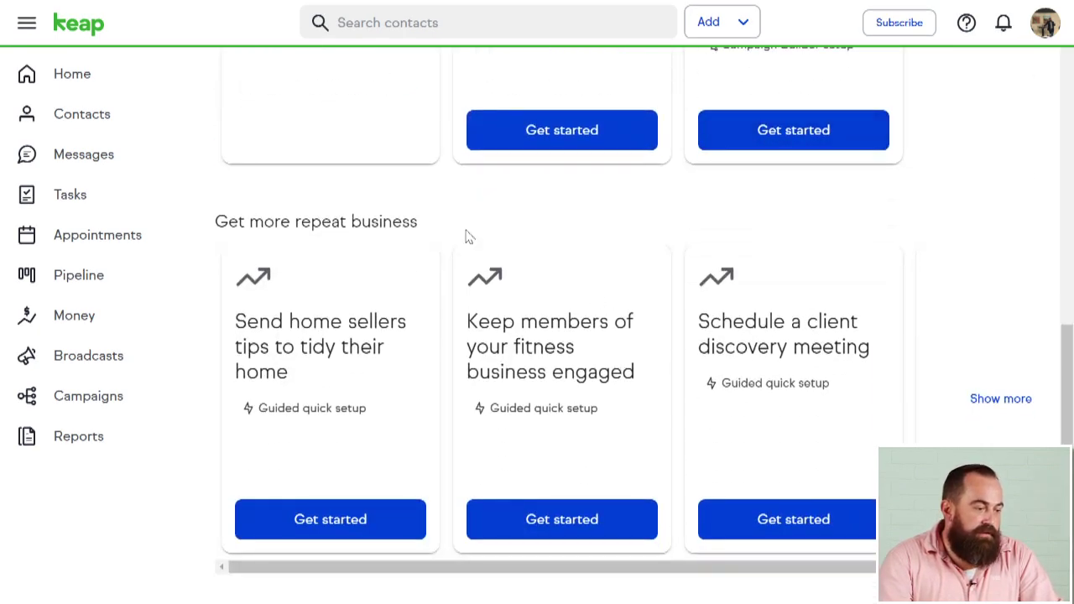
pyautogui.moveTo(267, 249); pyautogui.dragTo(211, 223)
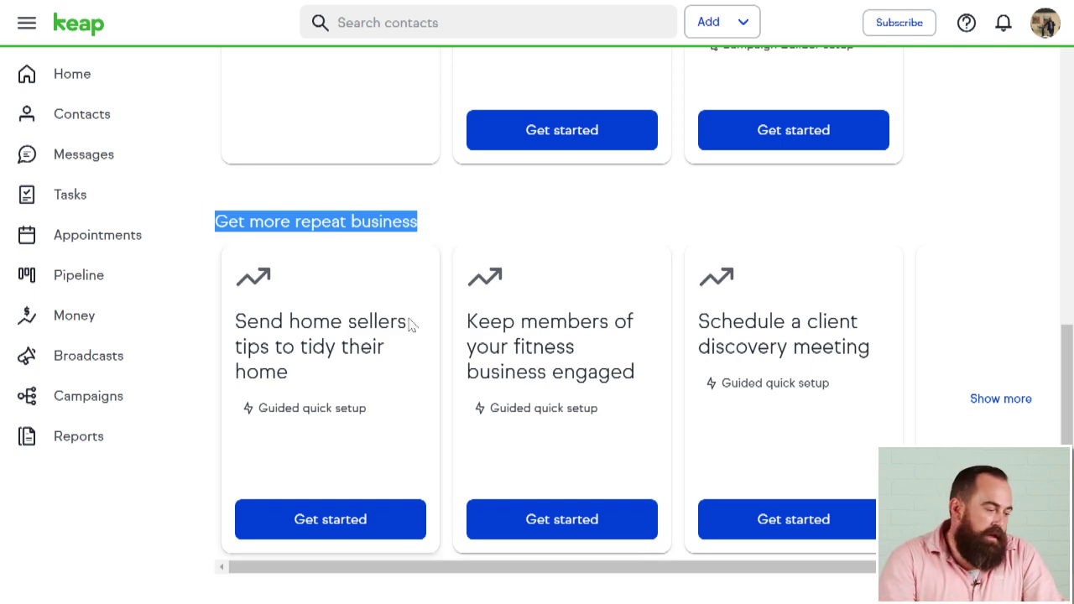
pyautogui.scroll(1, 479, 281)
pyautogui.scroll(10, 477, 299)
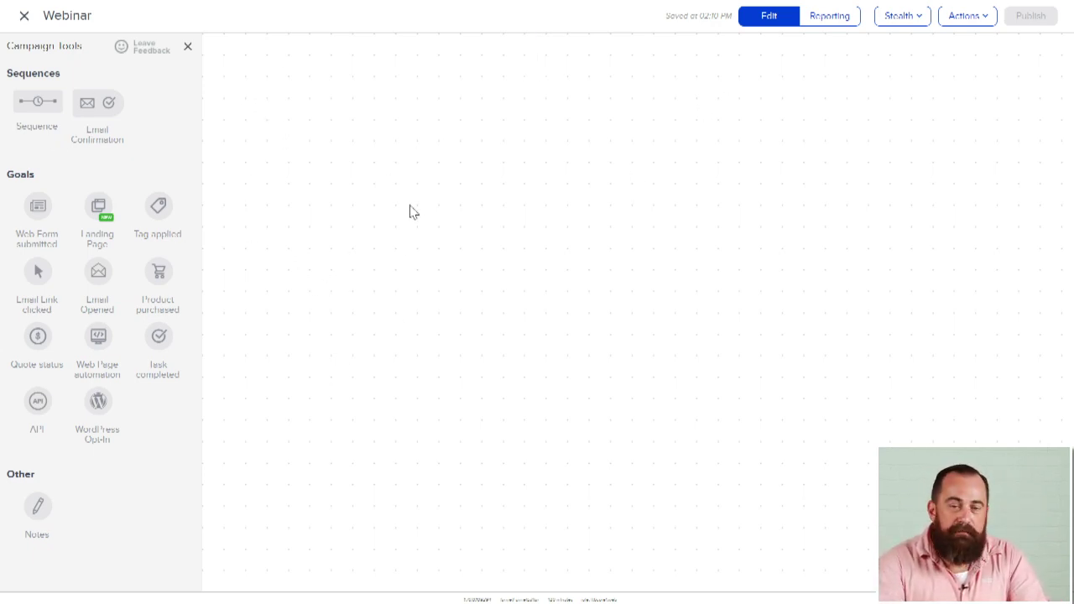
# Step: Place a Landing Page goal on the empty Webinar campaign canvas and a Sequence to its right
pyautogui.moveTo(248, 84); pyautogui.dragTo(959, 503)
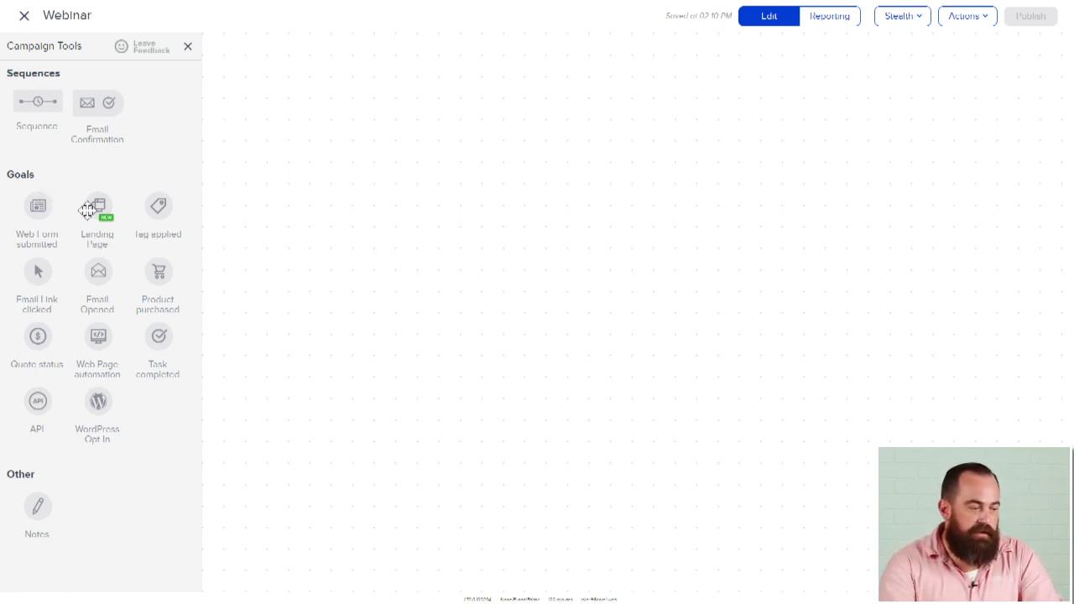
pyautogui.moveTo(98, 207); pyautogui.dragTo(311, 269)
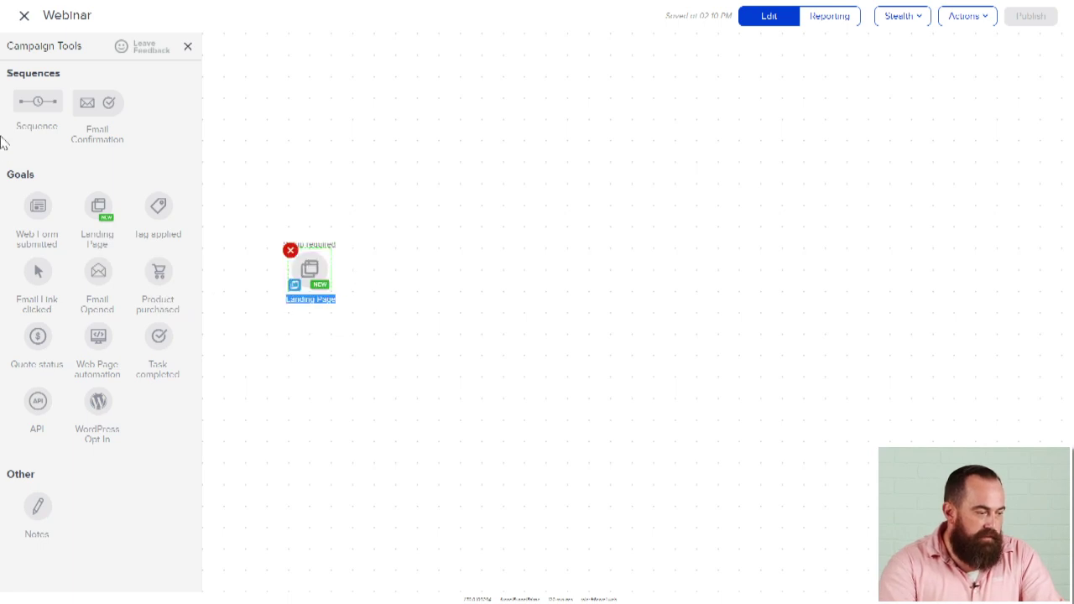
pyautogui.moveTo(36, 100); pyautogui.dragTo(431, 265)
pyautogui.moveTo(263, 192); pyautogui.dragTo(365, 359)
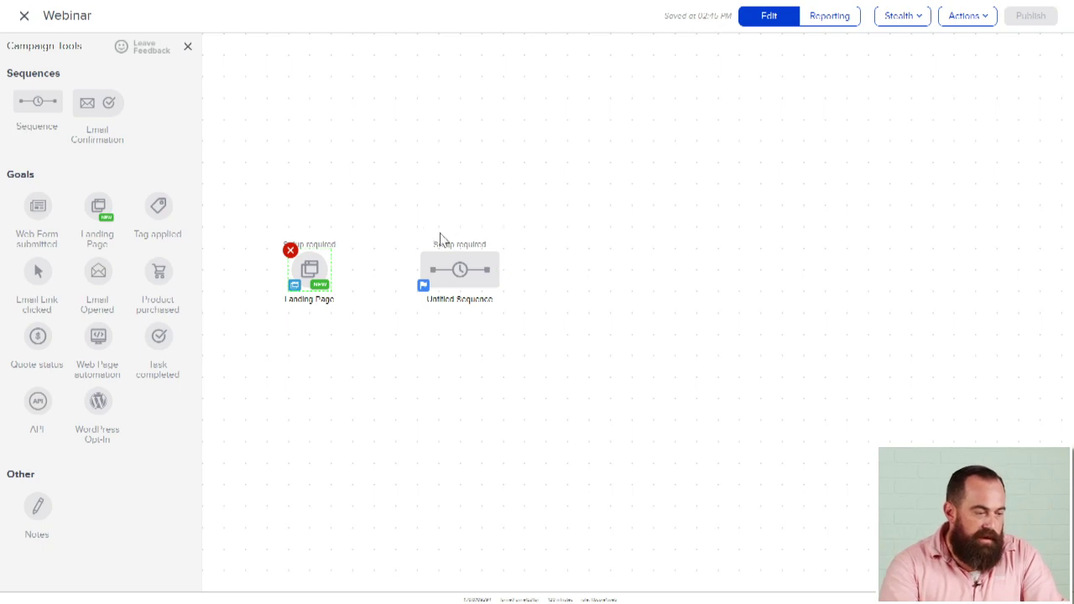
# Step: Place a WordPress Opt-In goal below the Landing Page goal and connect both goals to the sequence
pyautogui.moveTo(394, 216); pyautogui.dragTo(562, 369)
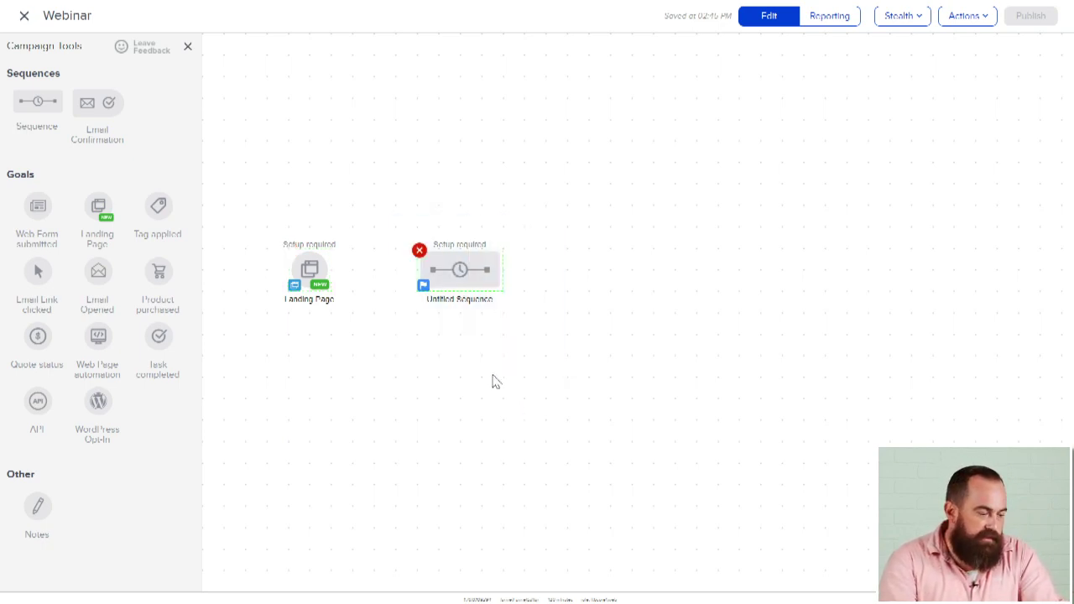
pyautogui.click(494, 379)
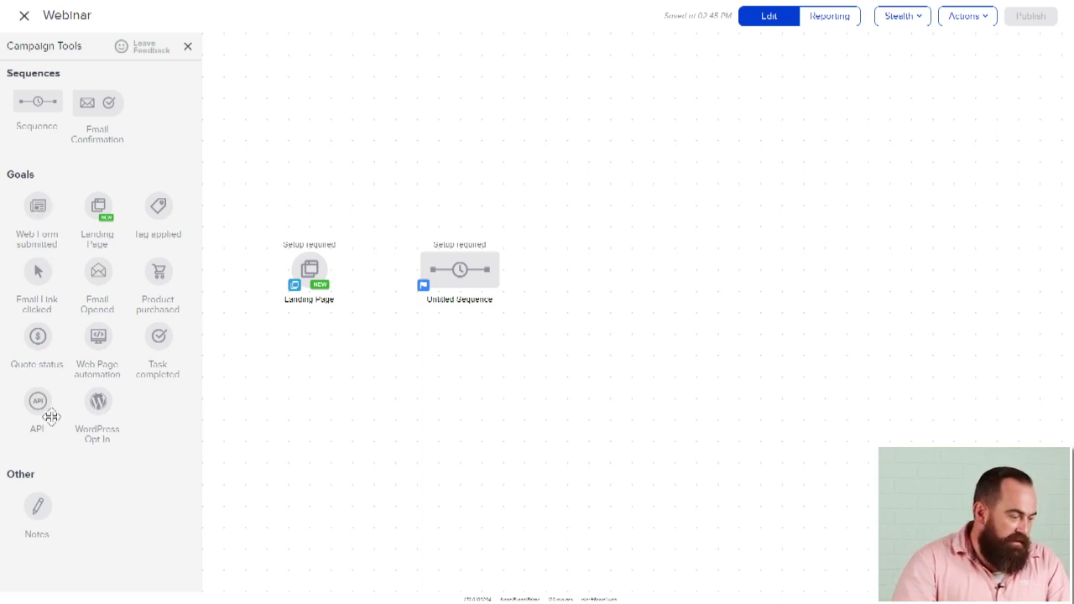
pyautogui.moveTo(106, 409); pyautogui.dragTo(297, 368)
pyautogui.moveTo(239, 192); pyautogui.dragTo(369, 342)
pyautogui.moveTo(239, 323); pyautogui.dragTo(411, 497)
pyautogui.click(384, 434)
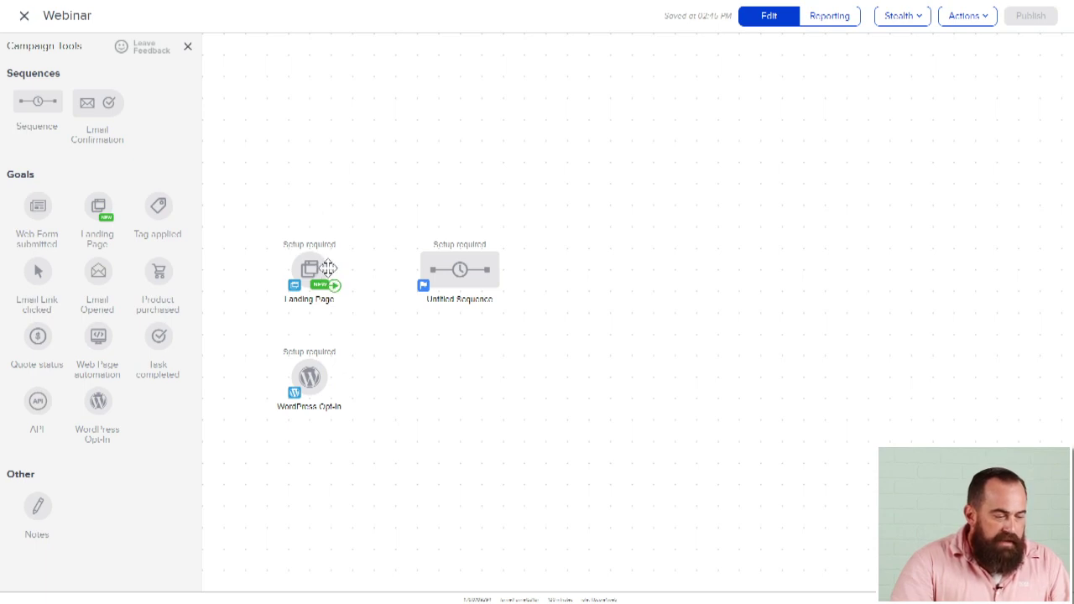
pyautogui.moveTo(323, 268); pyautogui.dragTo(432, 263)
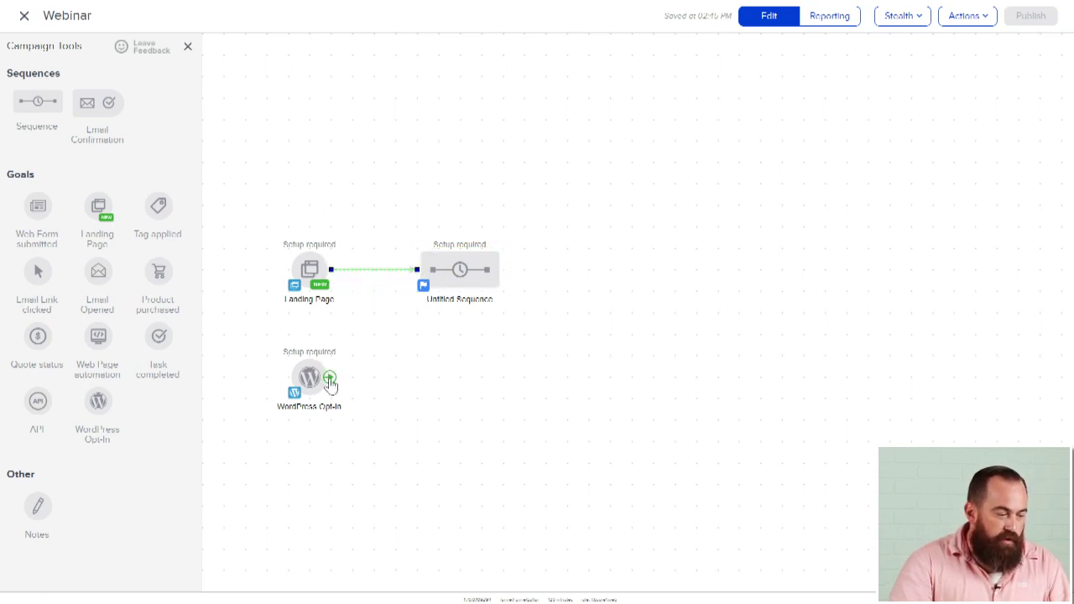
pyautogui.moveTo(330, 379); pyautogui.dragTo(434, 272)
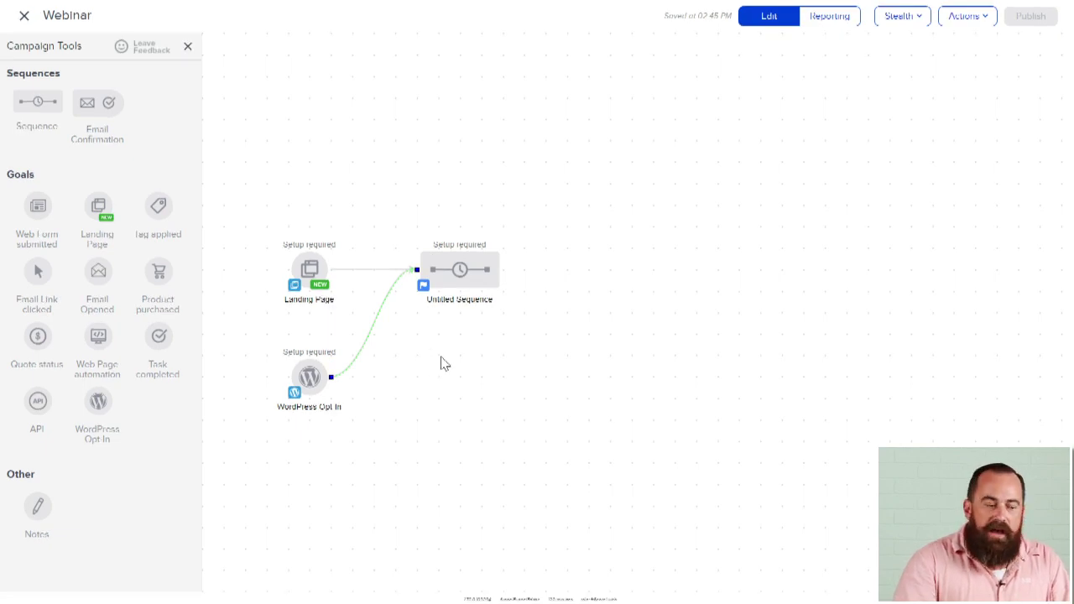
# Step: Rename the untitled sequence as "Confirm and remind"
pyautogui.moveTo(392, 184); pyautogui.dragTo(537, 382)
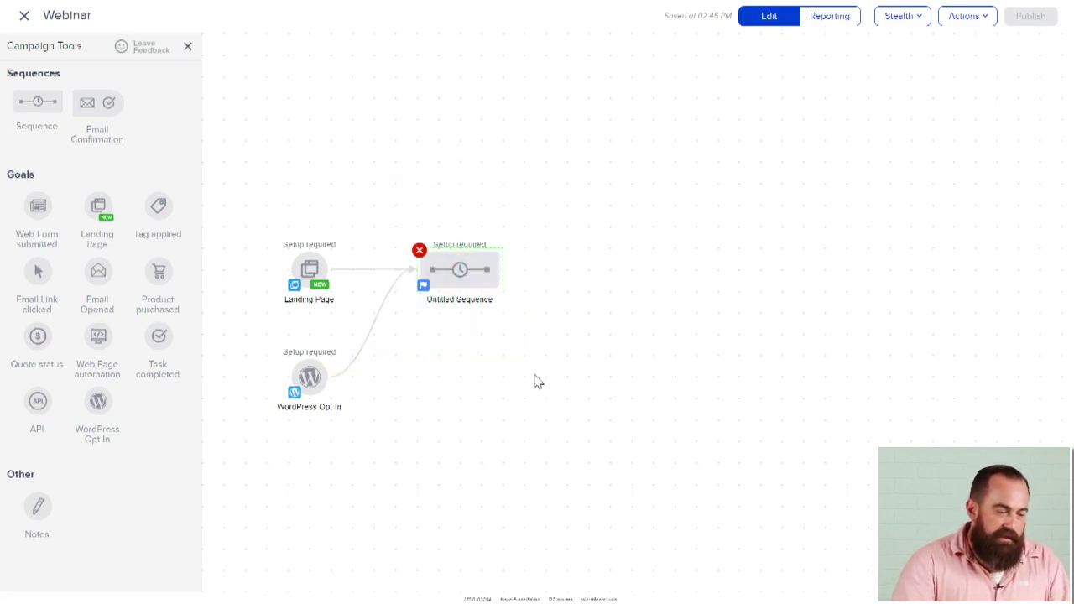
pyautogui.doubleClick(448, 300)
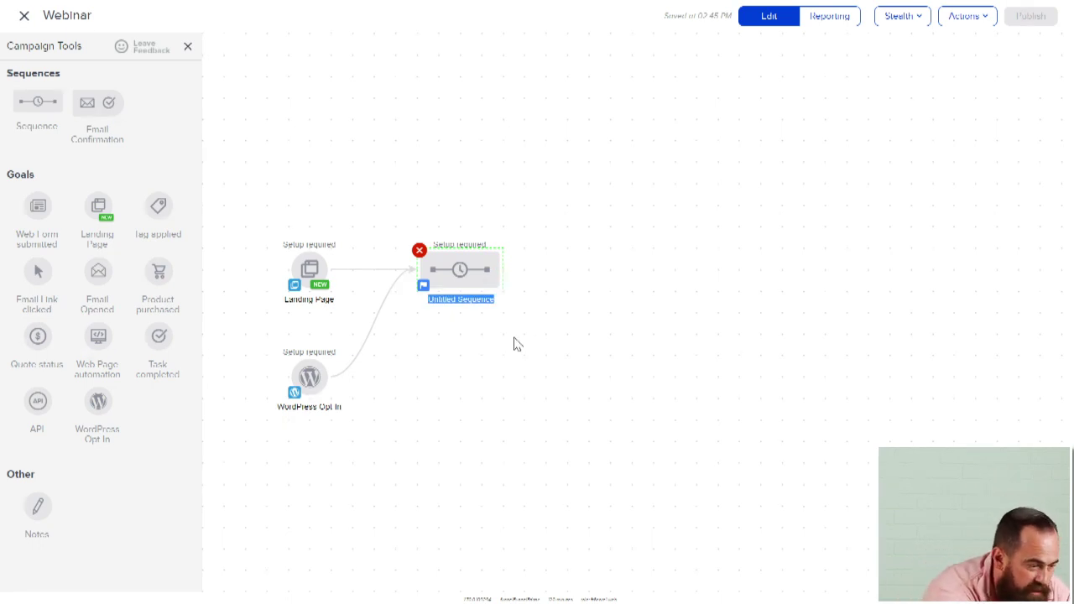
pyautogui.write('Confirm')
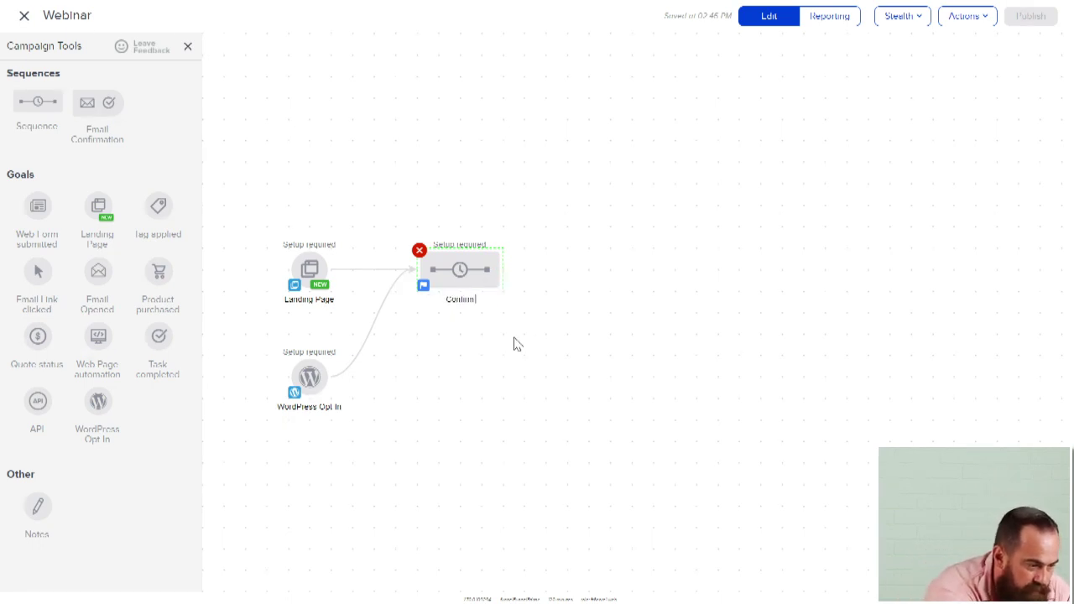
pyautogui.write(' and remi')
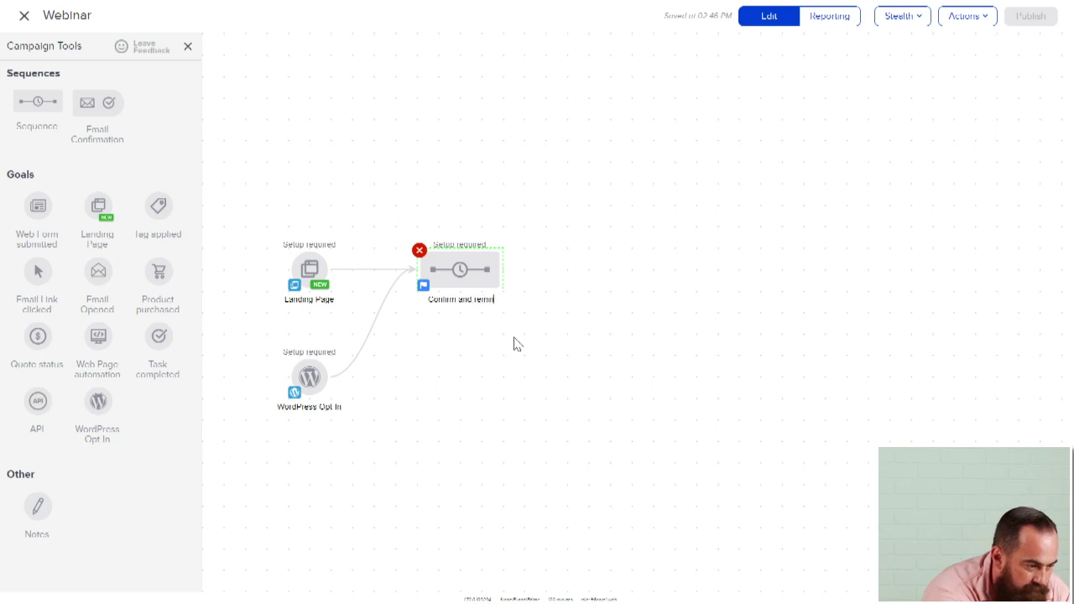
pyautogui.write('nd')
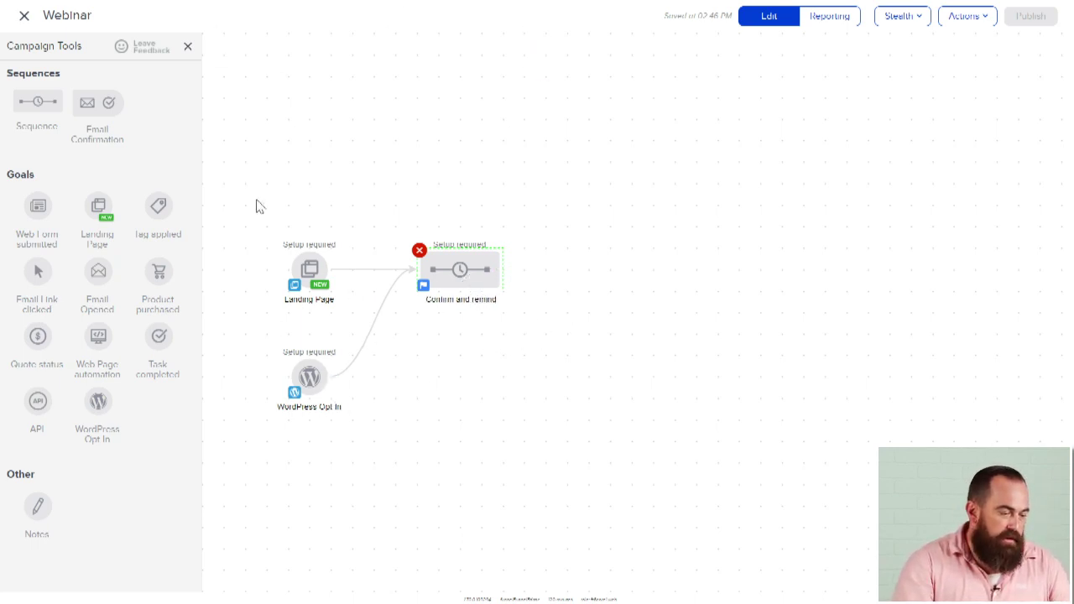
# Step: Open the Landing Page goal's setup, preview the Fitness Coaching Lead-gen template and use it for the page
pyautogui.moveTo(257, 201); pyautogui.dragTo(376, 353)
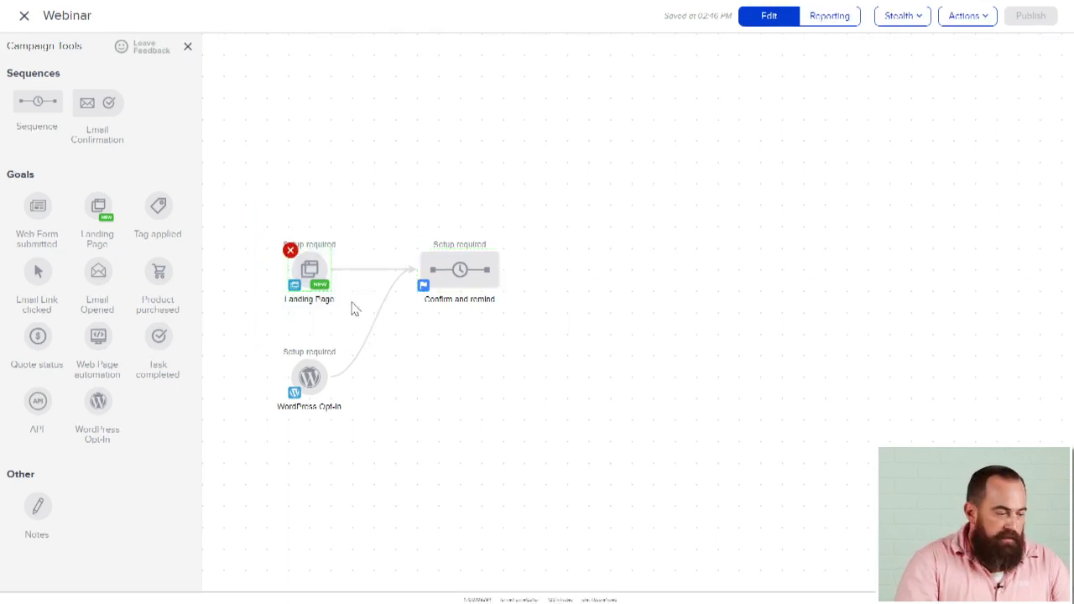
pyautogui.doubleClick(314, 271)
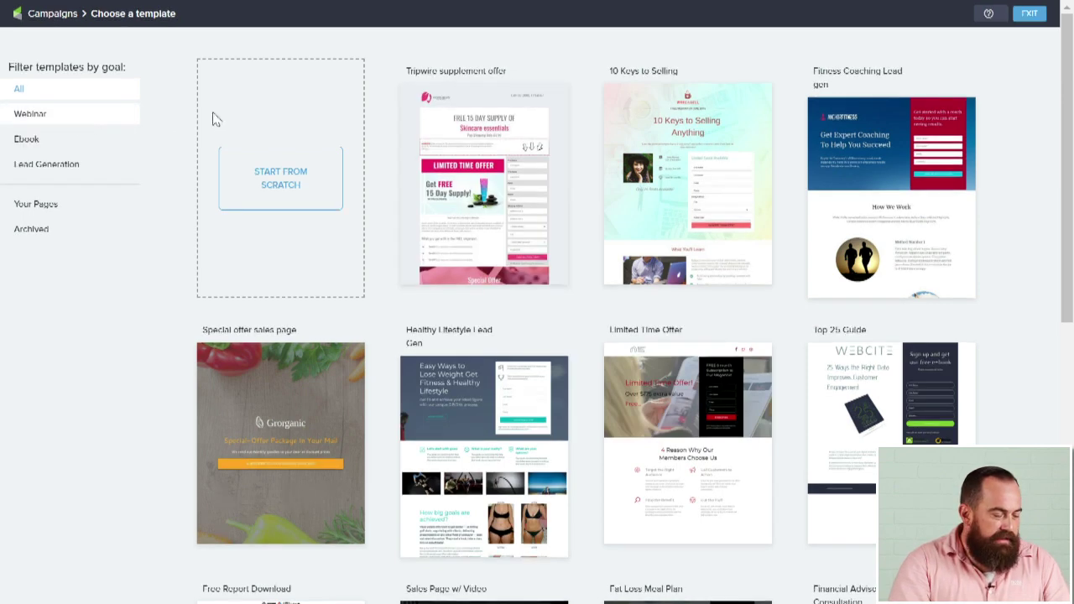
pyautogui.moveTo(923, 195)
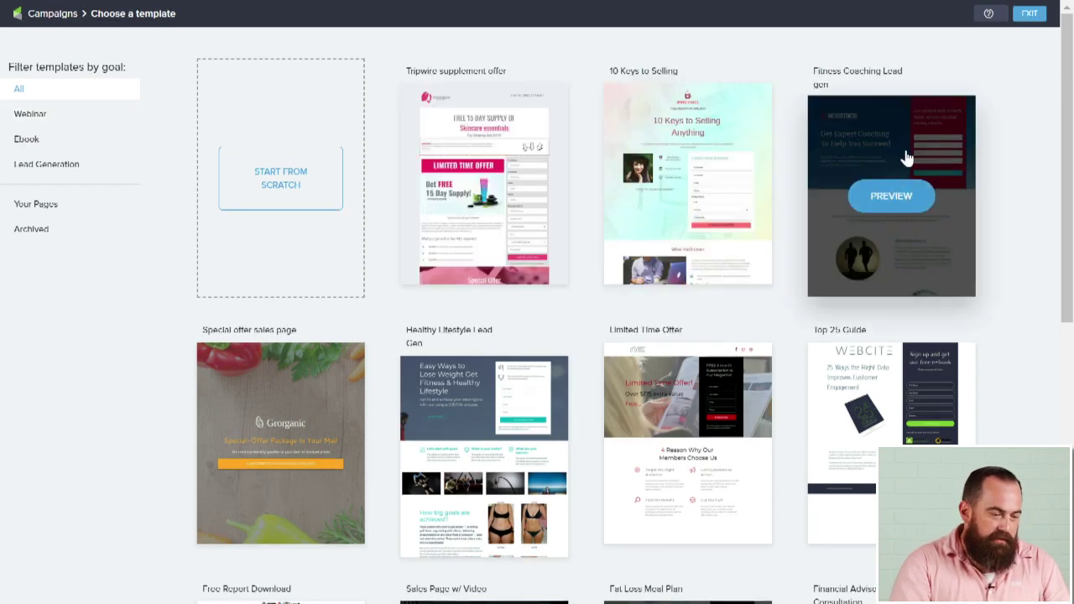
pyautogui.click(889, 198)
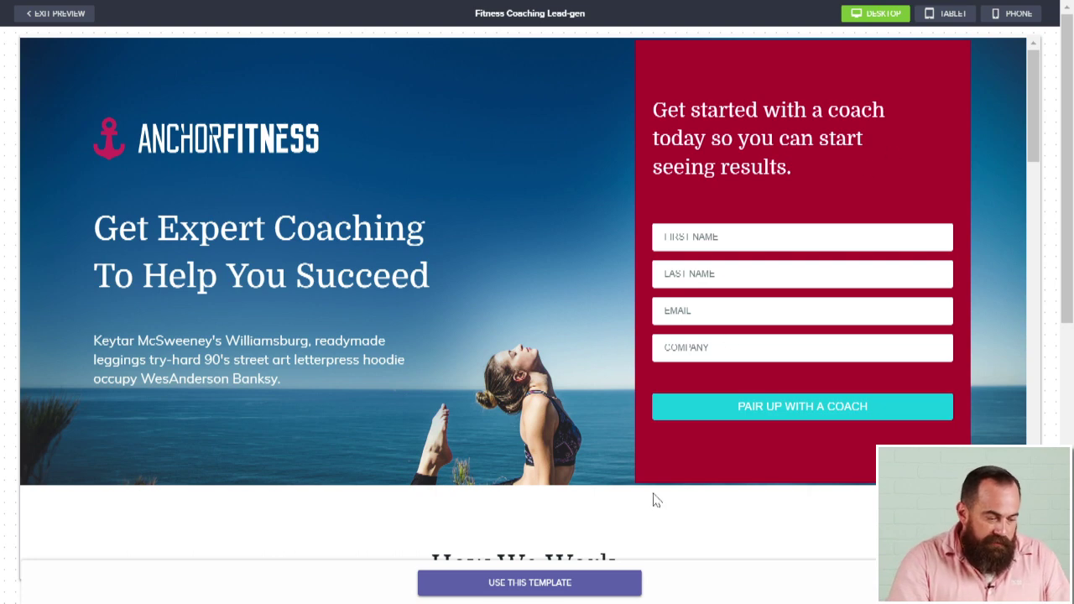
pyautogui.click(538, 589)
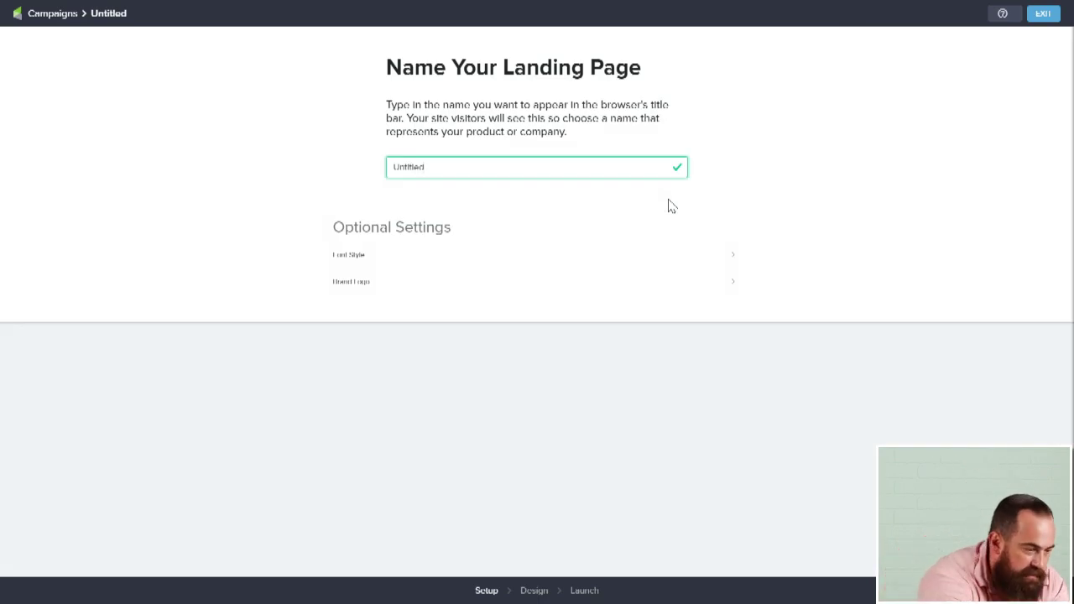
# Step: Name the landing page "webinar" and go back from the Launch stage to its Design stage
pyautogui.press('BackSpace')
pyautogui.write('w')
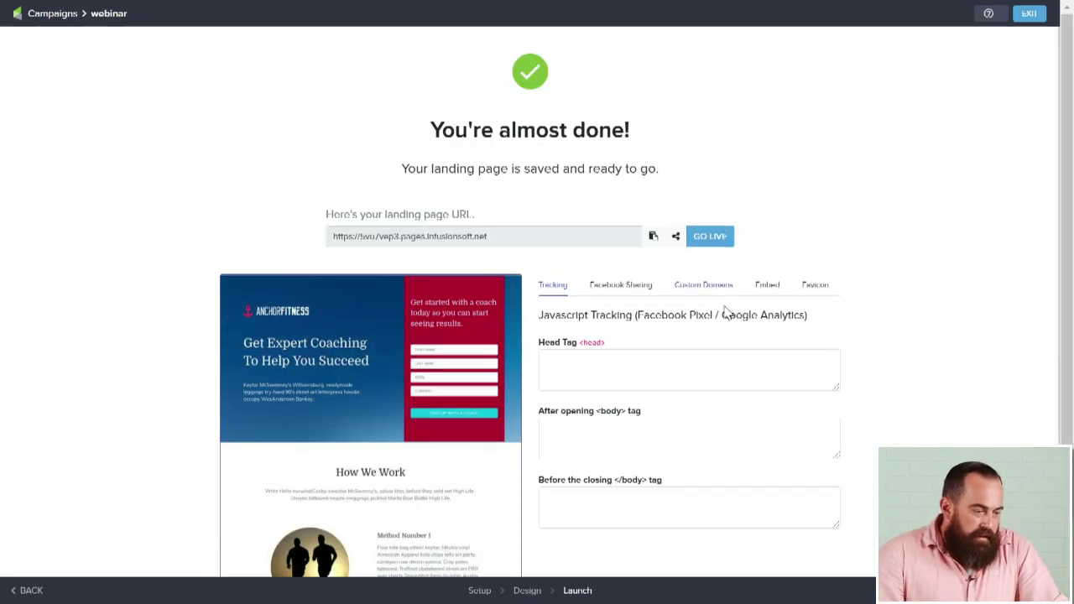
pyautogui.click(523, 592)
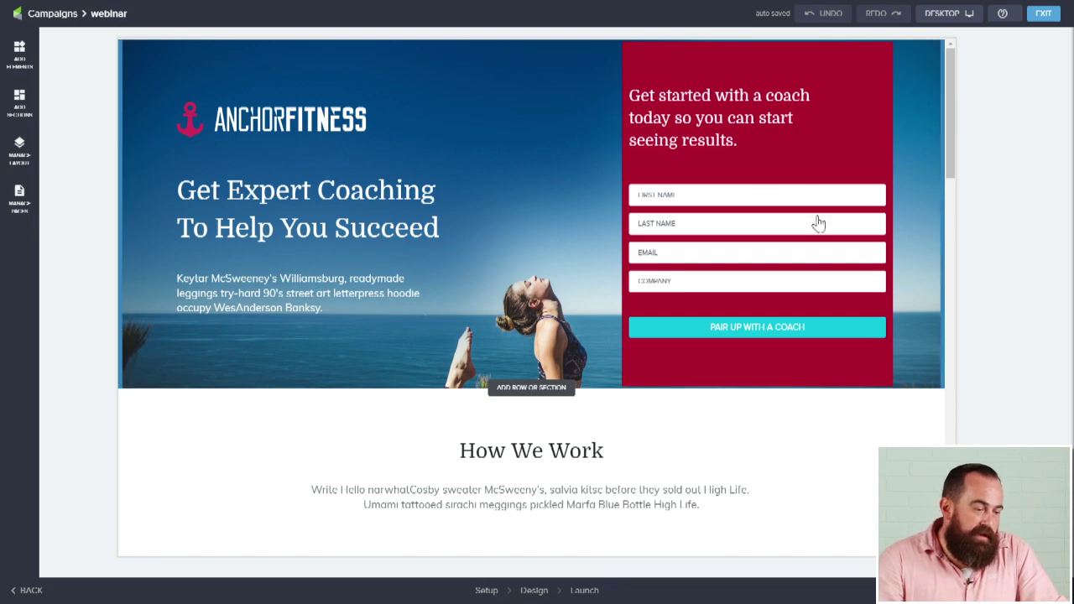
# Step: Look over the elements that can be added to the landing page and return to the Webinar campaign
pyautogui.click(21, 57)
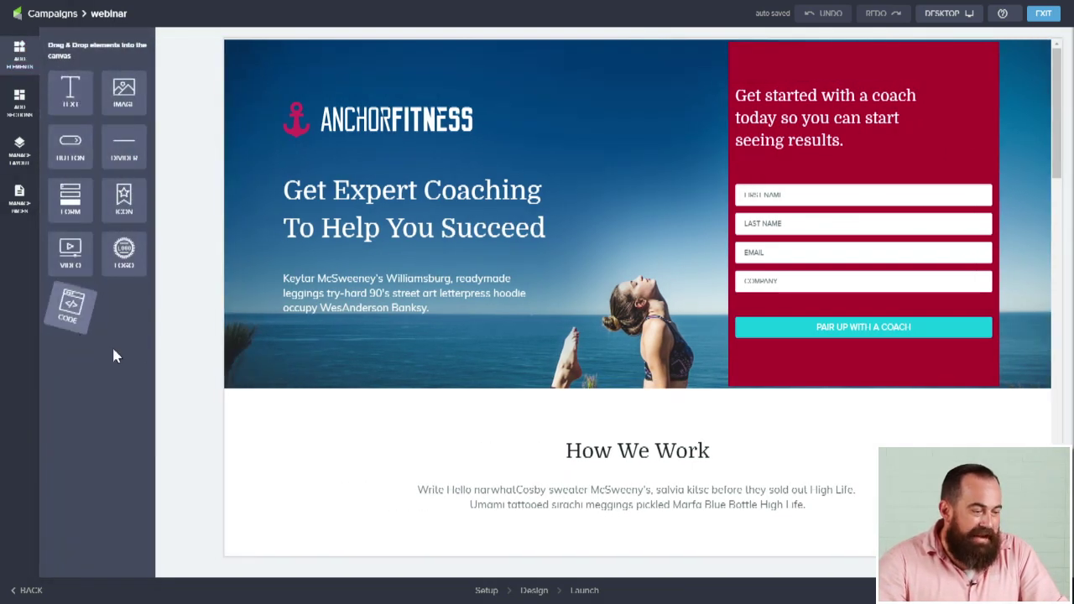
pyautogui.click(617, 389)
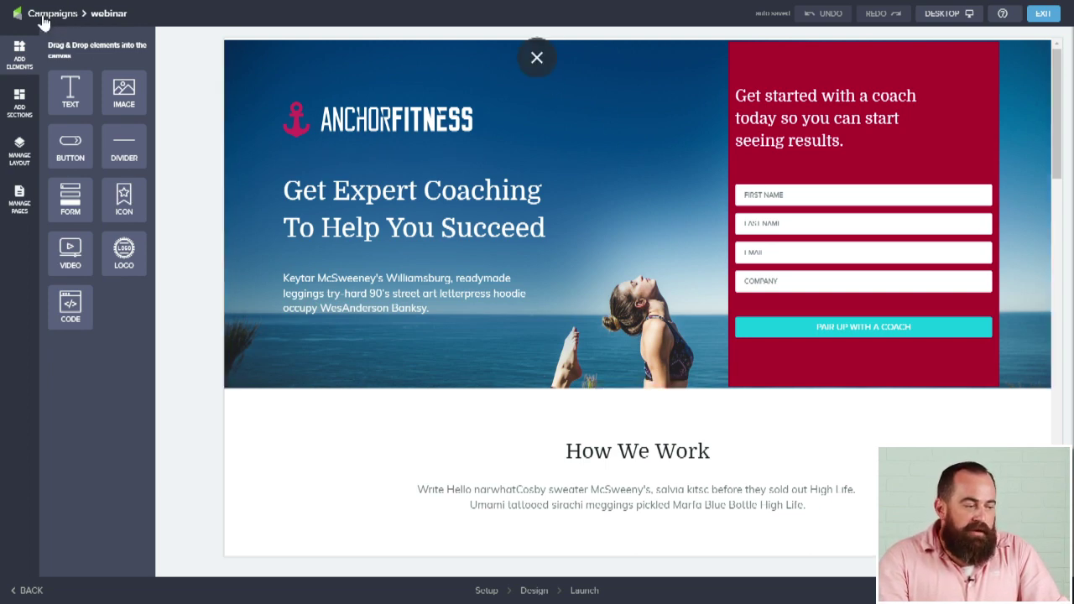
pyautogui.click(42, 21)
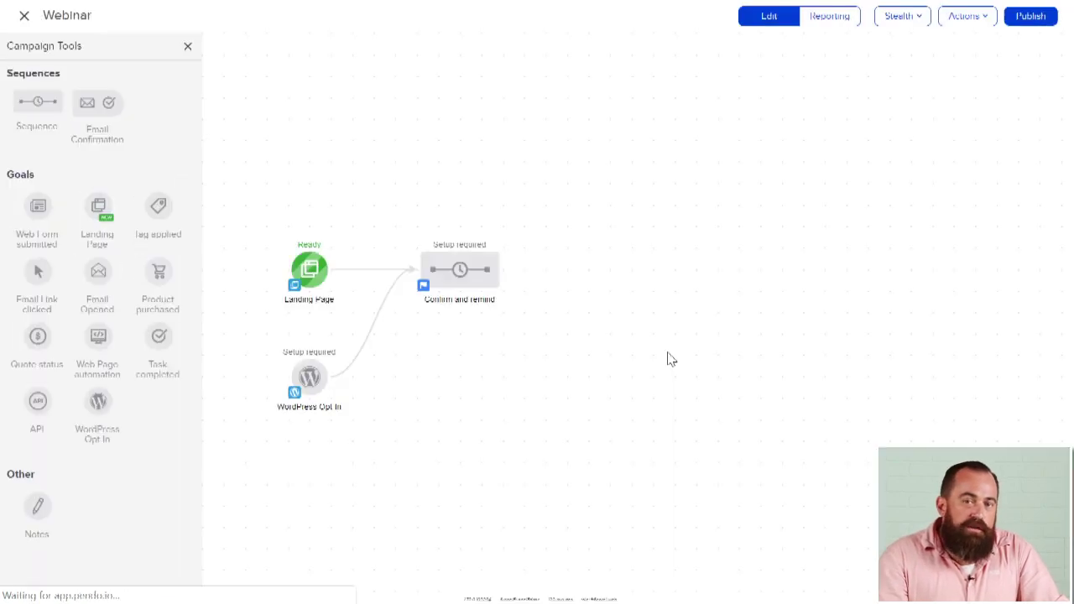
# Step: Open the "Confirm and remind" sequence, move Start to mid-height on the canvas and add an Apply/Remove Tag step after it
pyautogui.moveTo(264, 213); pyautogui.dragTo(376, 334)
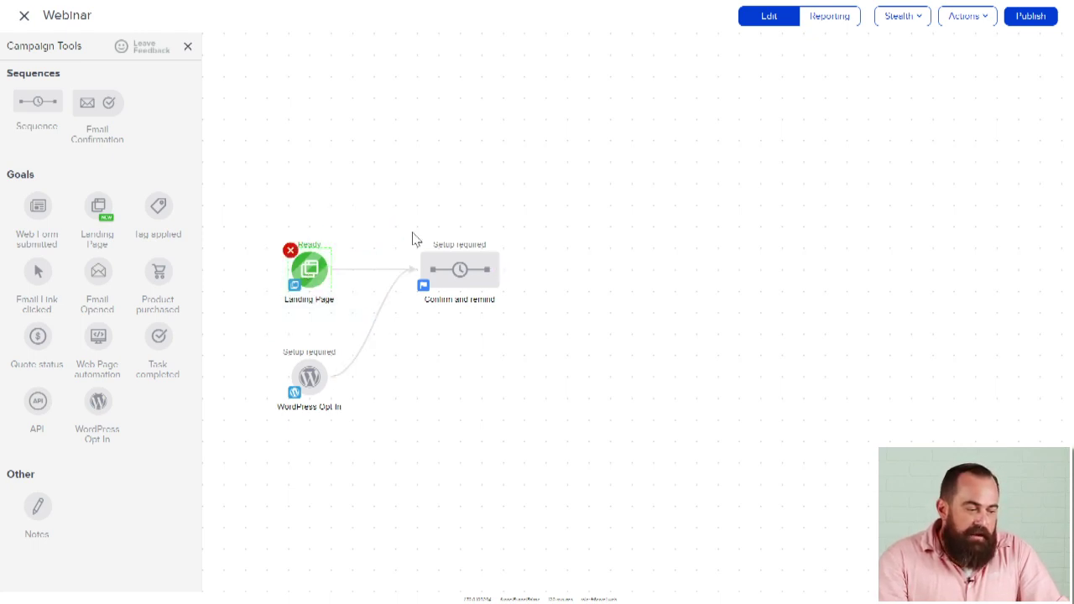
pyautogui.moveTo(388, 215); pyautogui.dragTo(534, 359)
pyautogui.doubleClick(465, 268)
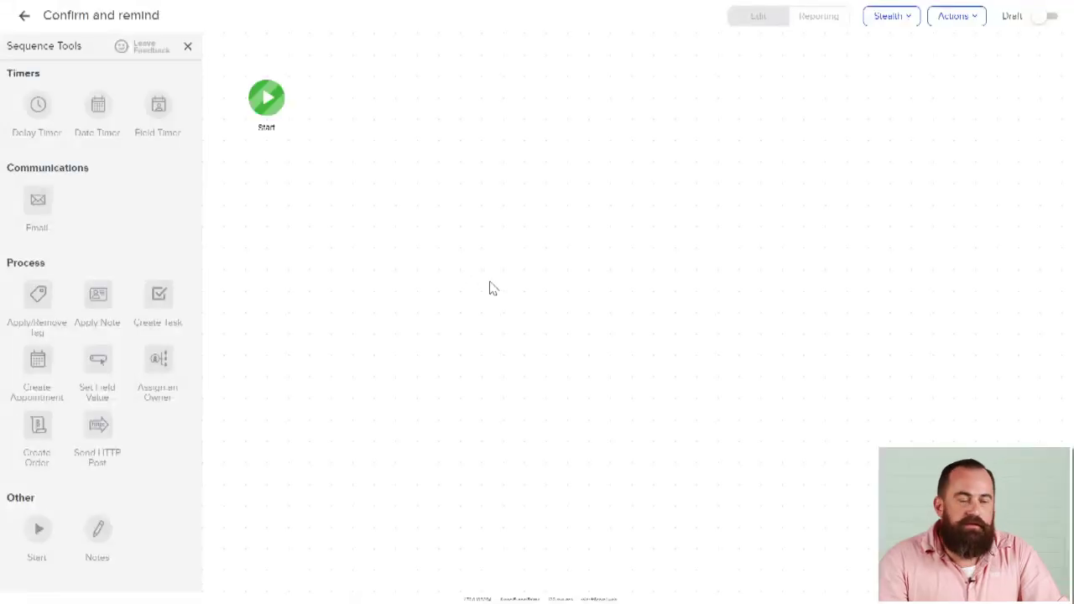
pyautogui.moveTo(256, 99); pyautogui.dragTo(277, 270)
pyautogui.moveTo(37, 295); pyautogui.dragTo(394, 268)
pyautogui.moveTo(346, 187); pyautogui.dragTo(468, 381)
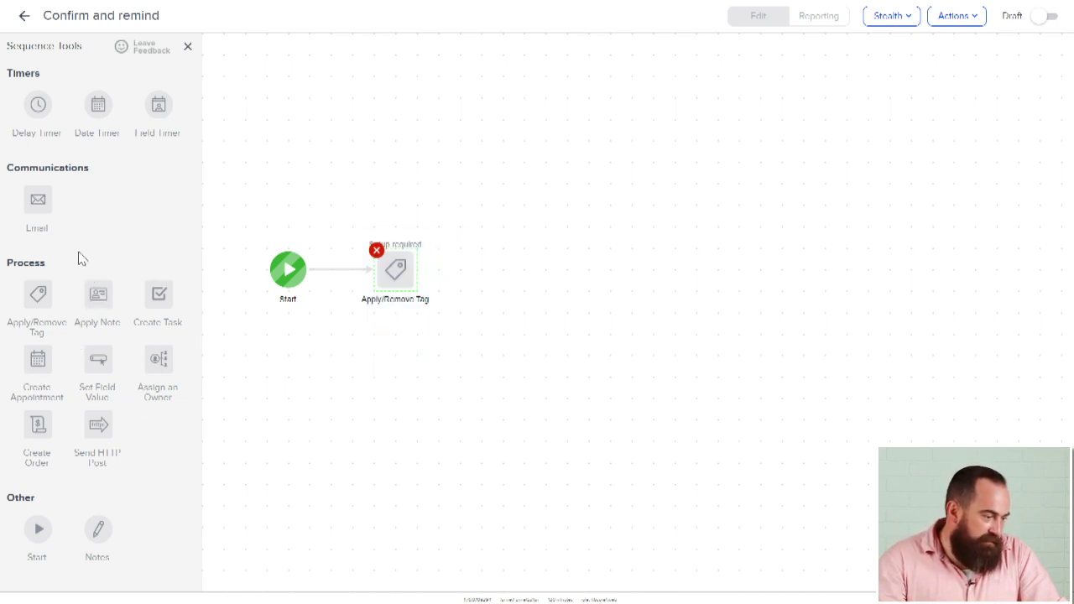
# Step: Add an Email step after Apply/Remove Tag and name it "confirm"
pyautogui.moveTo(38, 204); pyautogui.dragTo(516, 269)
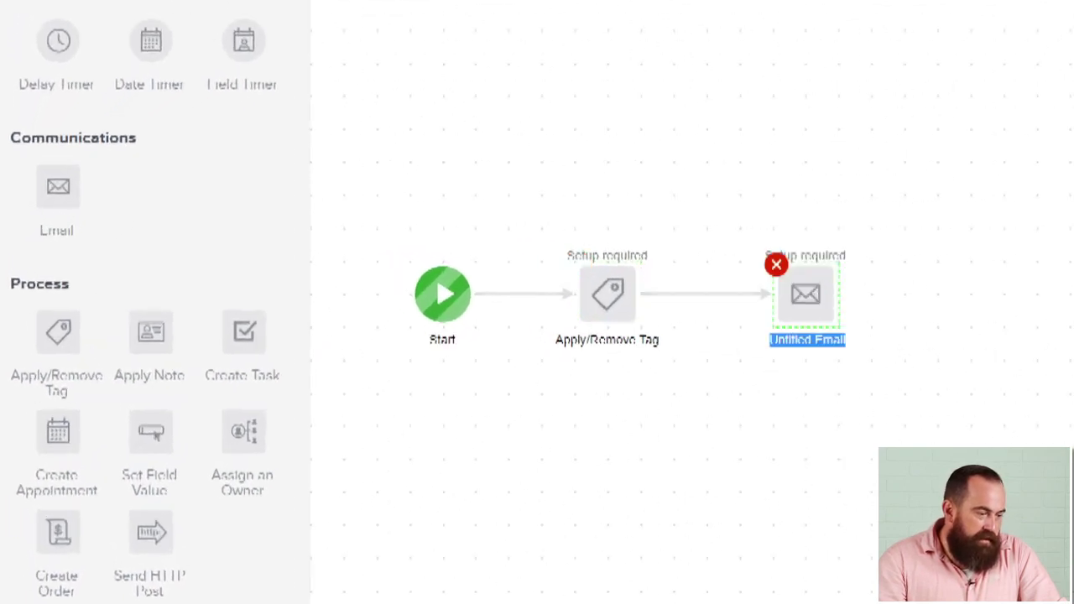
pyautogui.write('co')
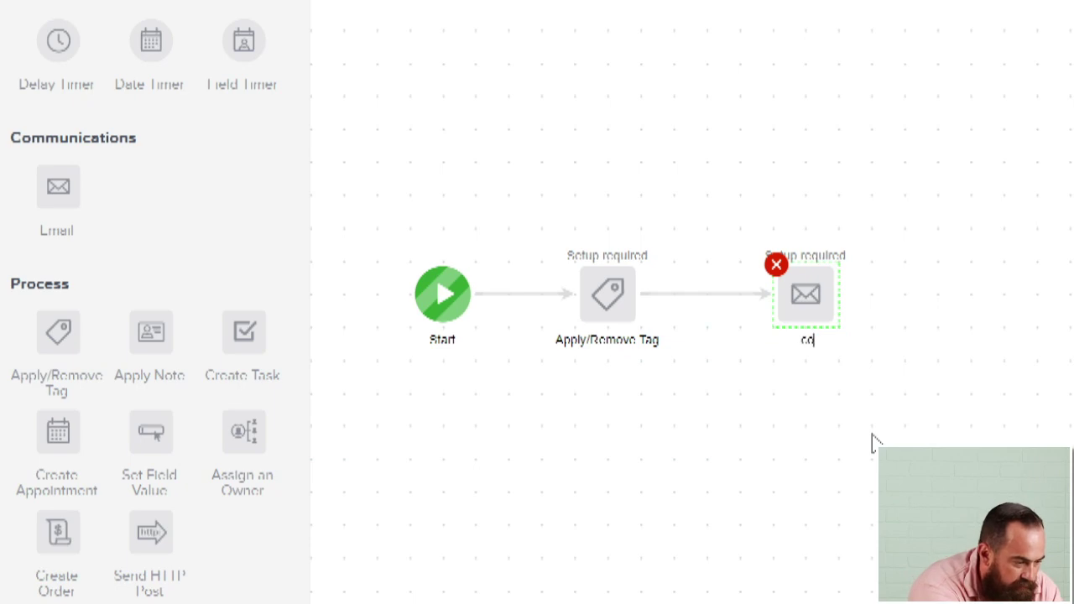
pyautogui.write('nn')
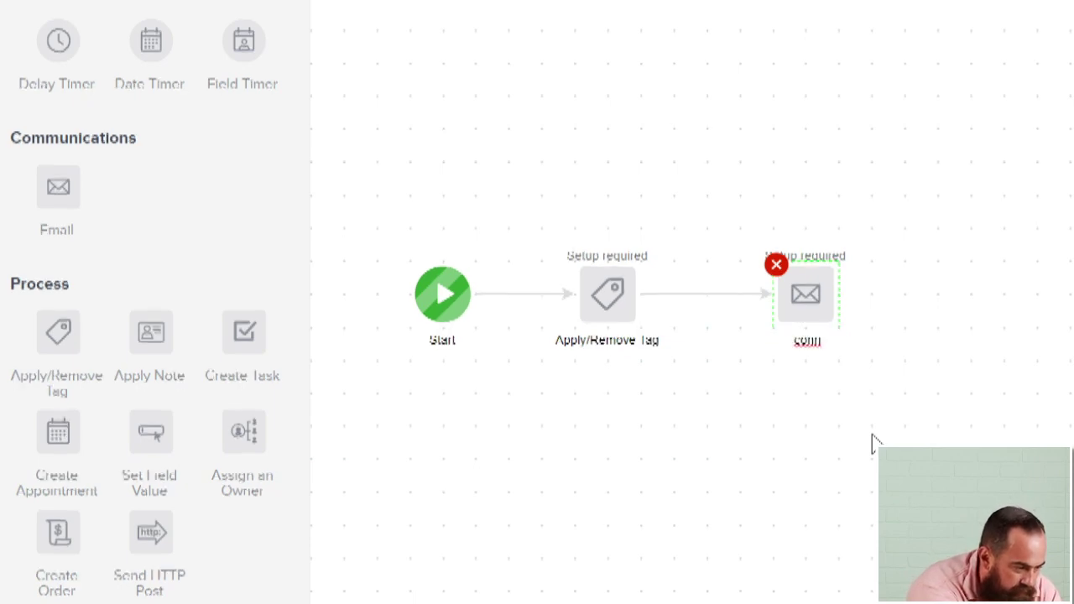
pyautogui.press('BackSpace')
pyautogui.write('firm')
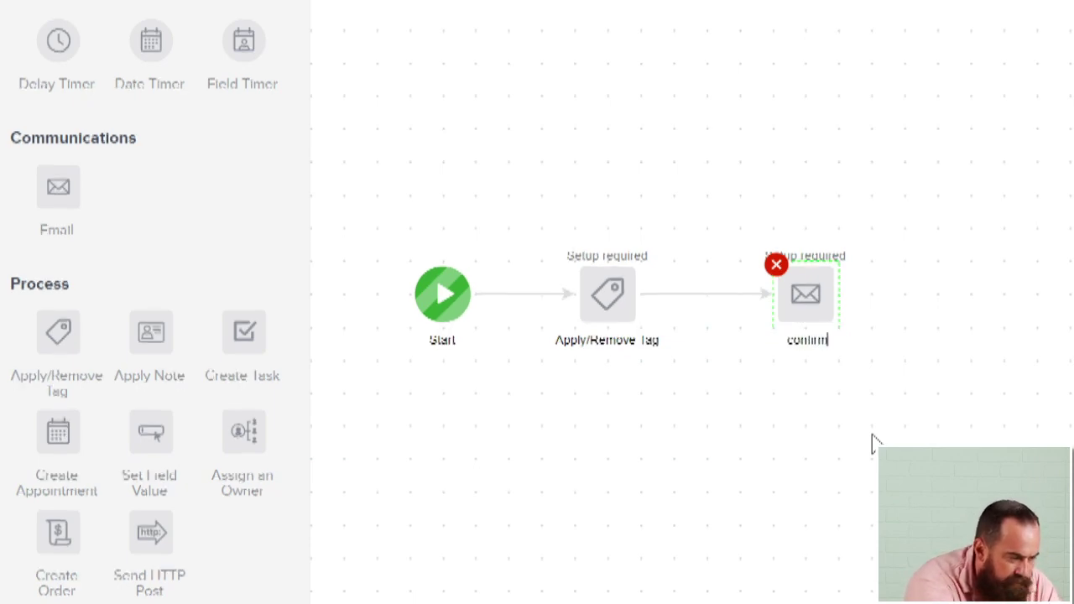
pyautogui.click(1049, 172)
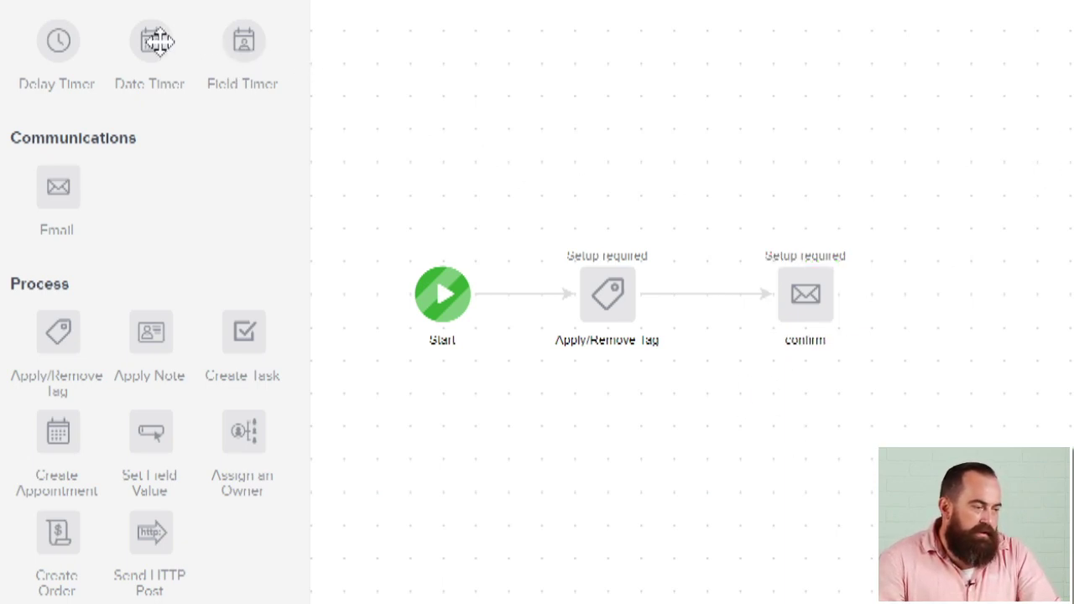
# Step: Add a Date Timer and another Email after the "confirm" email and return to the Webinar campaign canvas
pyautogui.moveTo(154, 41); pyautogui.dragTo(964, 301)
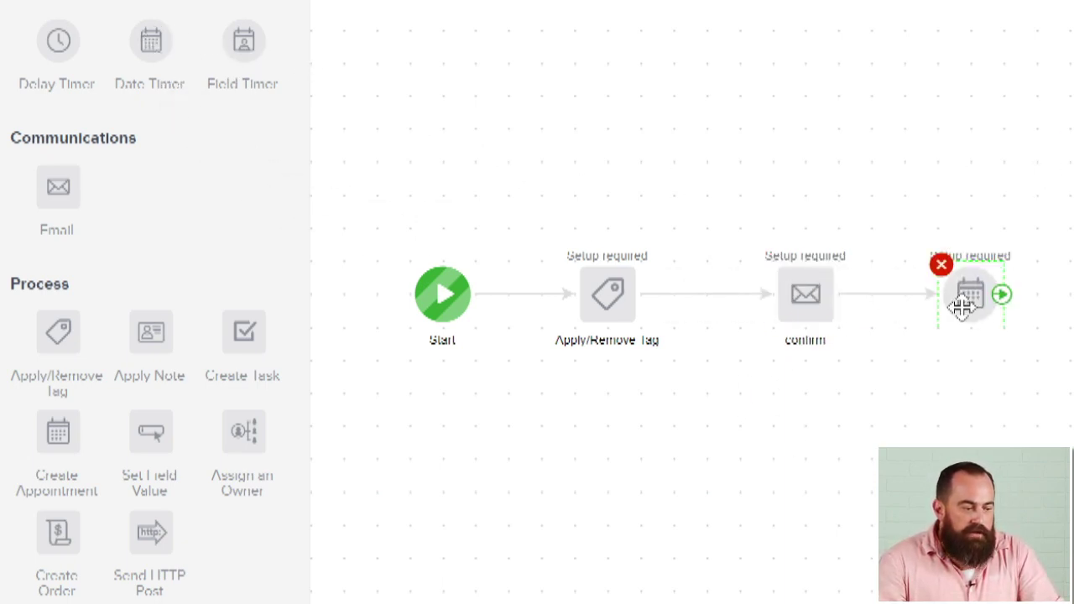
pyautogui.moveTo(66, 188); pyautogui.dragTo(1014, 295)
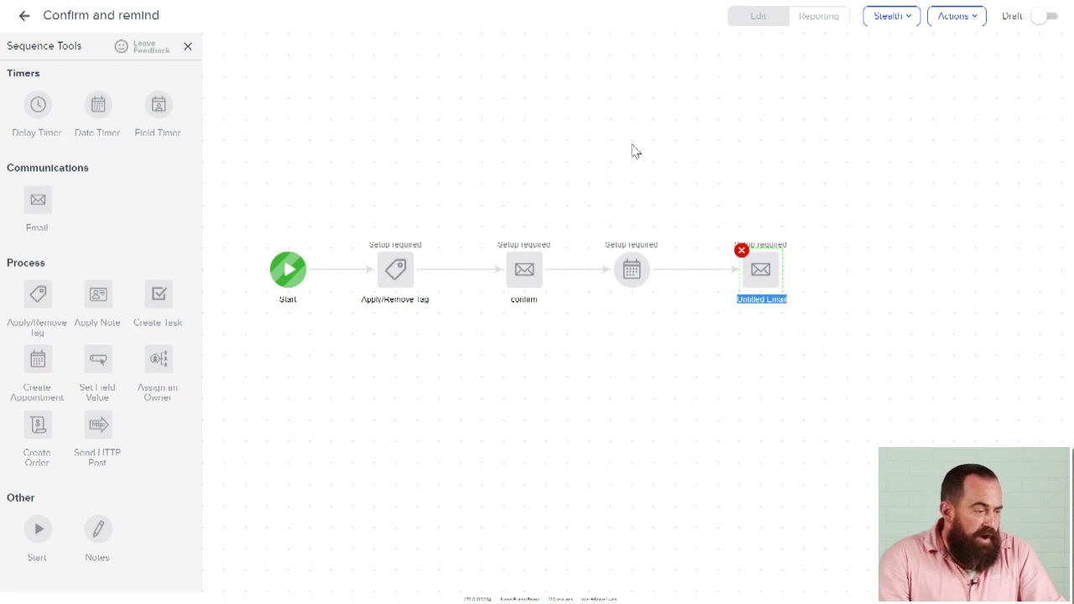
pyautogui.click(22, 19)
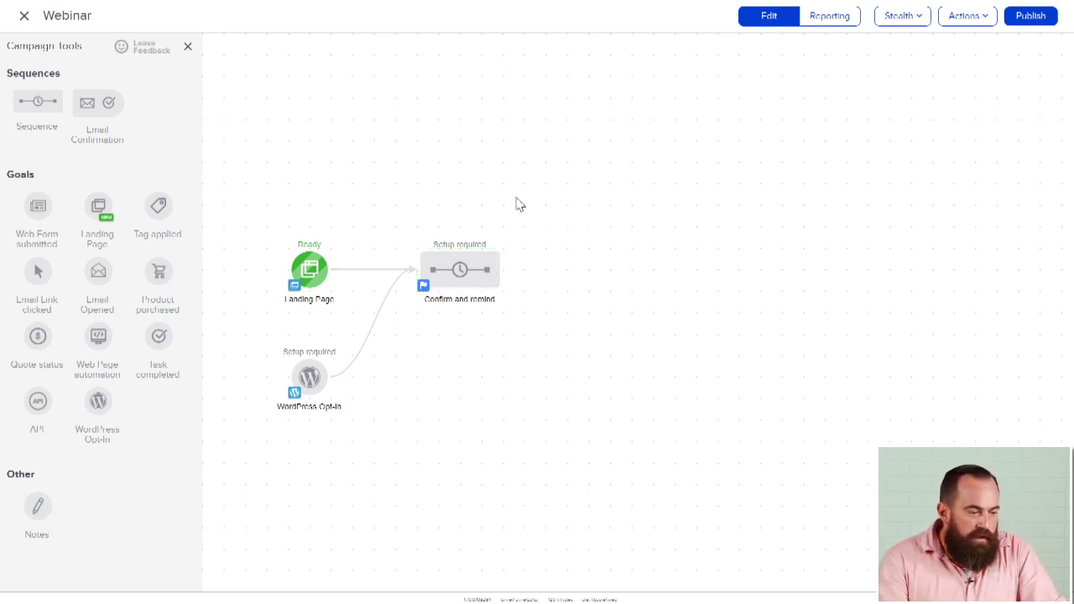
# Step: Place a Tag applied goal to the right of the "Confirm and remind" sequence on the campaign canvas
pyautogui.moveTo(434, 184); pyautogui.dragTo(512, 373)
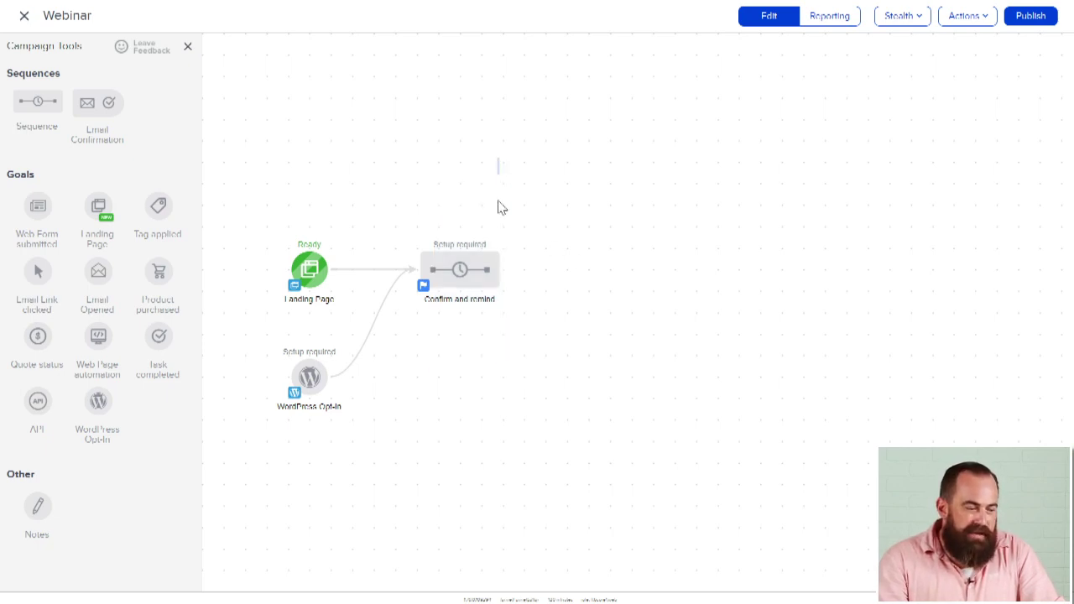
pyautogui.moveTo(501, 207); pyautogui.dragTo(511, 423)
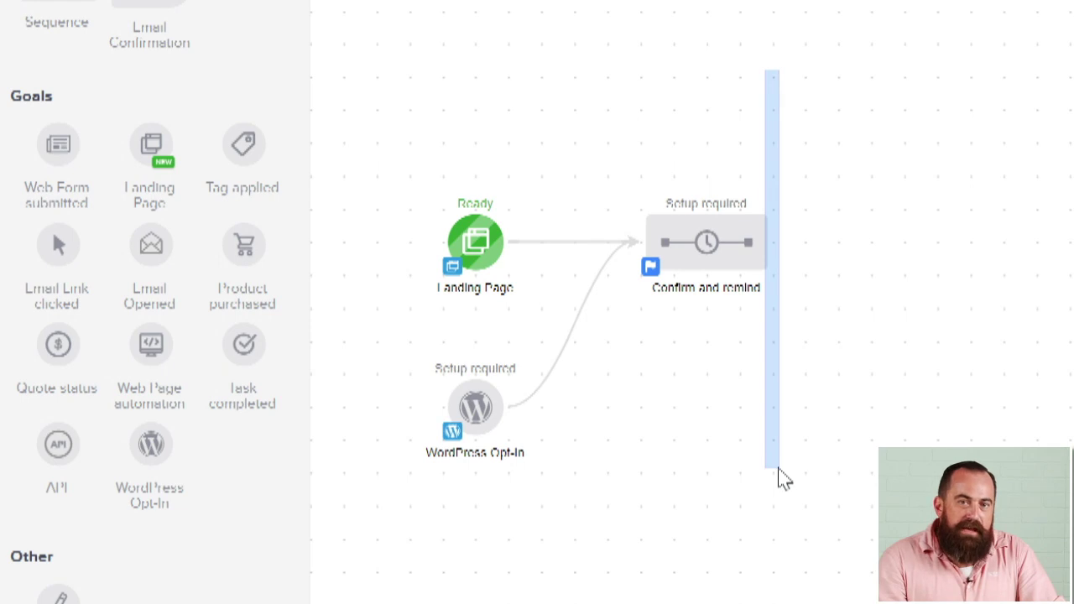
pyautogui.moveTo(784, 478); pyautogui.dragTo(745, 479)
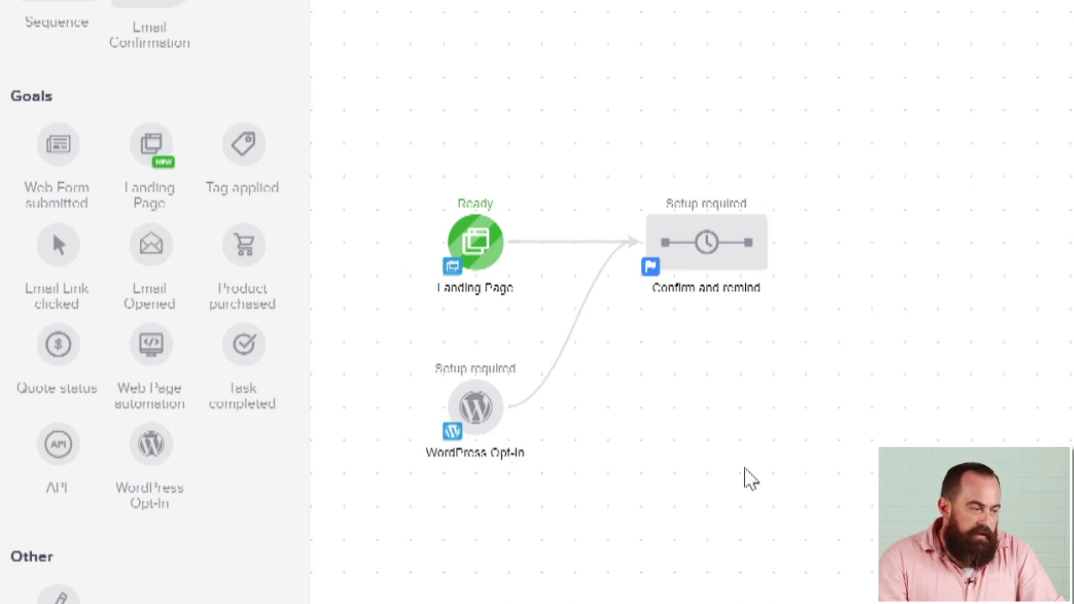
pyautogui.moveTo(244, 144); pyautogui.dragTo(881, 250)
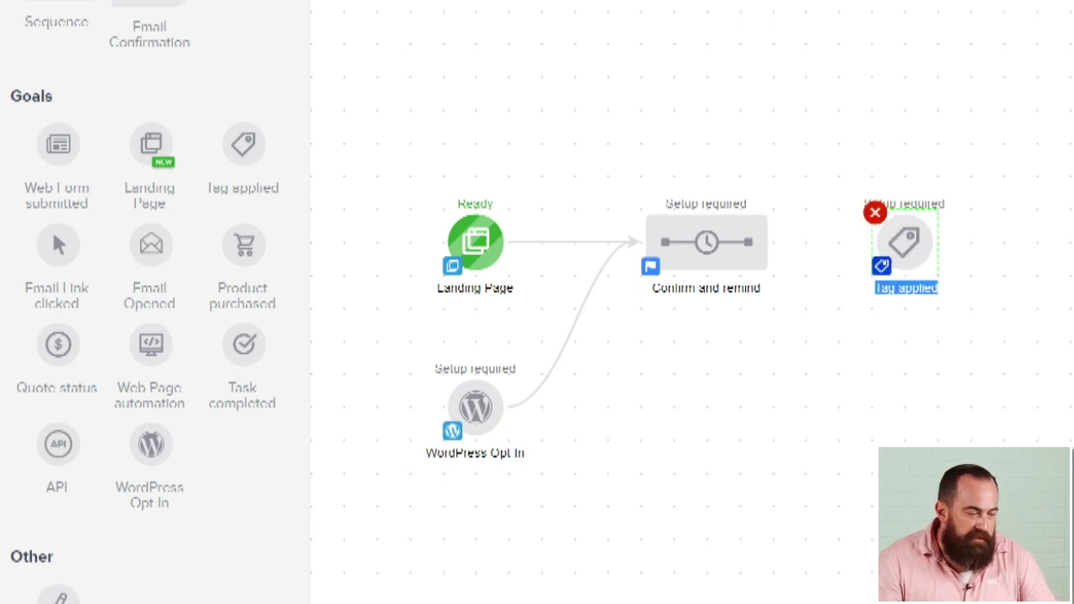
# Step: Name the Tag applied goal "attend" and place a second Tag applied goal named "don not" below it
pyautogui.write('stte')
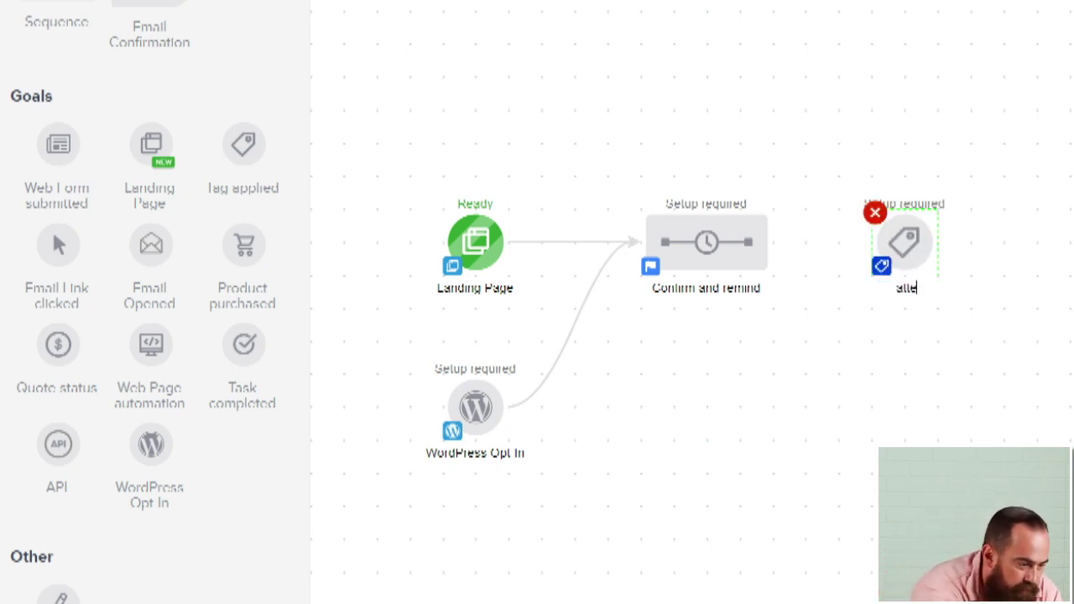
pyautogui.write('nd')
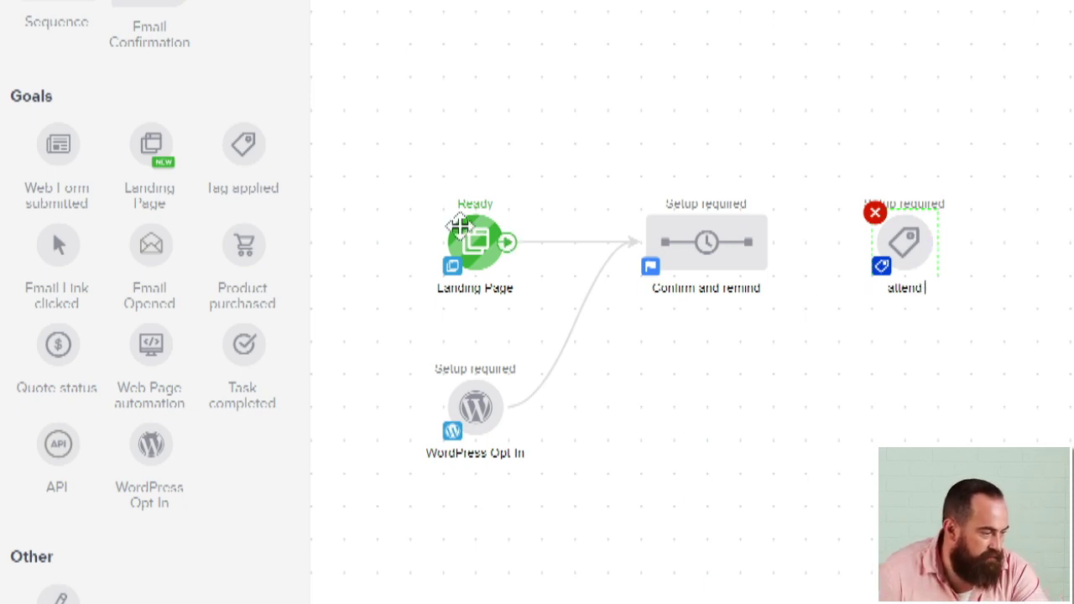
pyautogui.moveTo(241, 141); pyautogui.dragTo(889, 387)
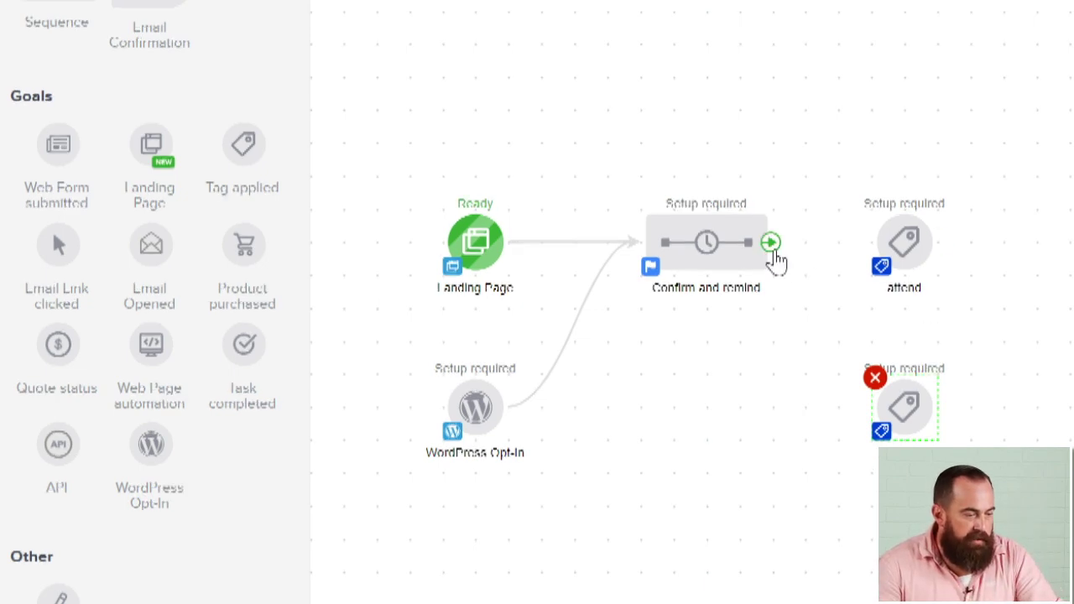
# Step: Connect the "Confirm and remind" sequence to both the "attend" goal and the Tag applied goal below it
pyautogui.moveTo(772, 242); pyautogui.dragTo(877, 245)
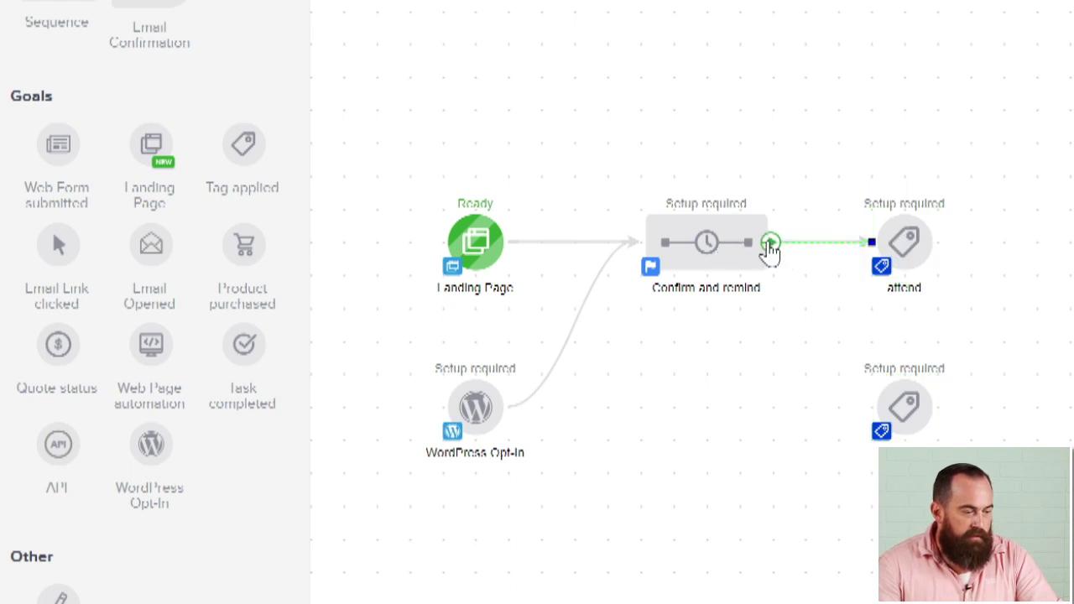
pyautogui.moveTo(771, 244); pyautogui.dragTo(902, 408)
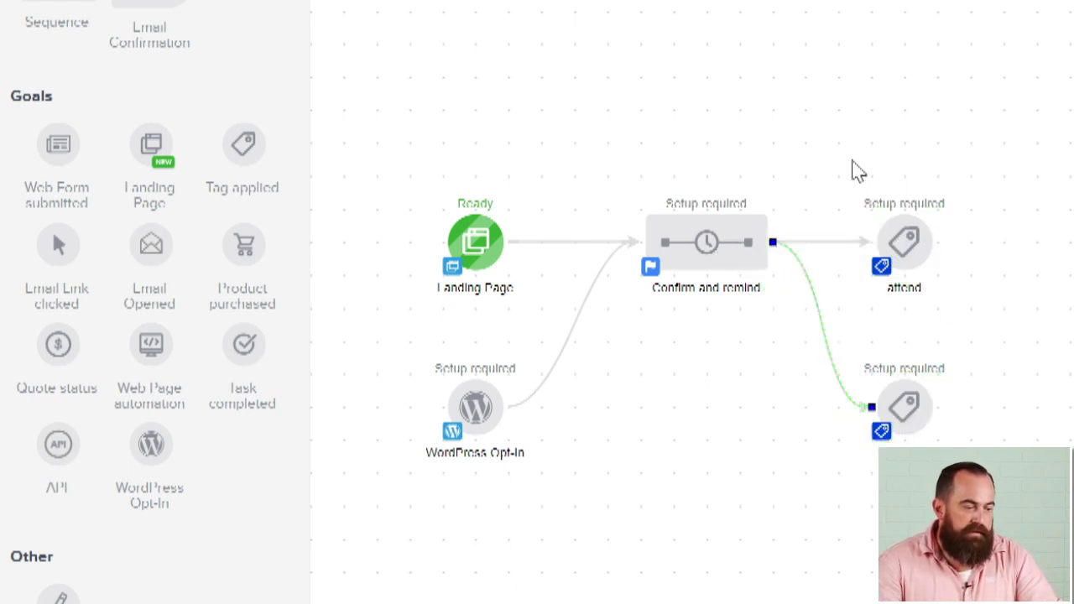
pyautogui.moveTo(849, 161); pyautogui.dragTo(1047, 362)
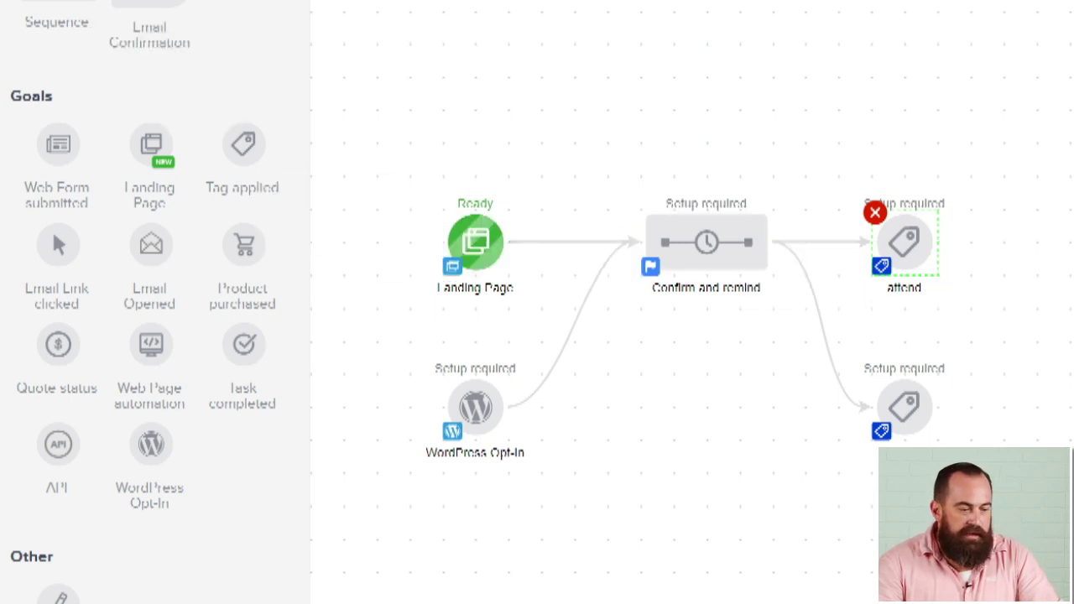
# Step: Add a sequence well to the right of the "attend" goal, connect the goal to it and name it "send to sales"
pyautogui.moveTo(939, 246); pyautogui.dragTo(876, 267)
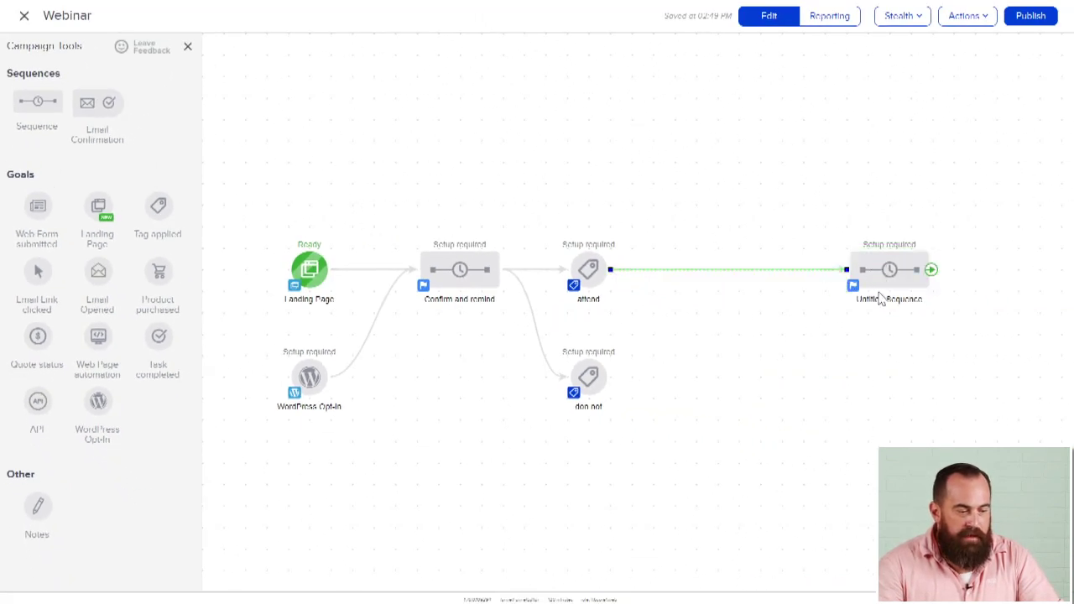
pyautogui.click(881, 302)
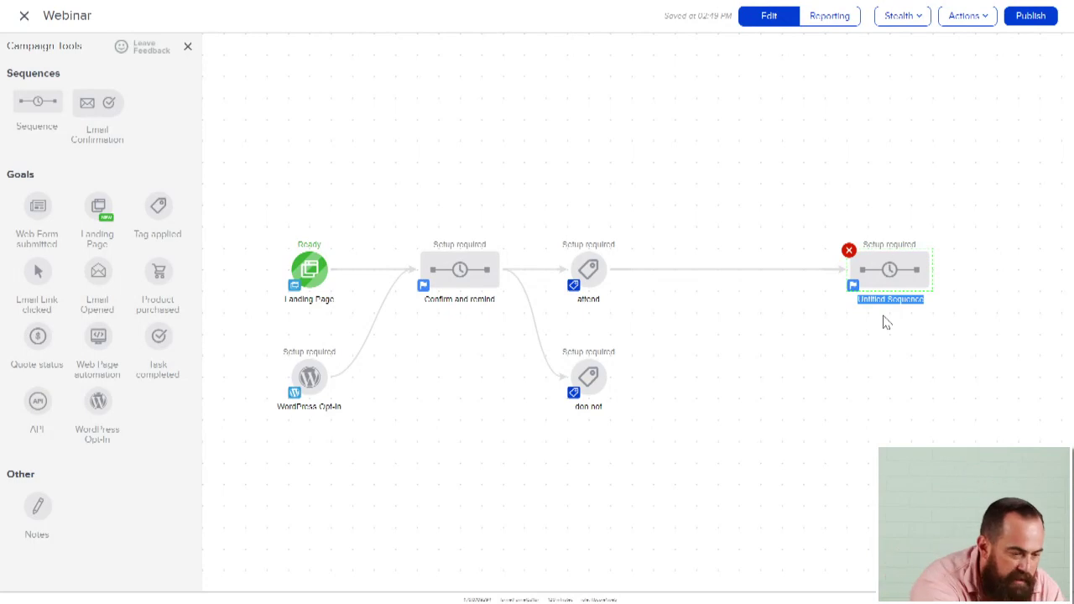
pyautogui.write('seq')
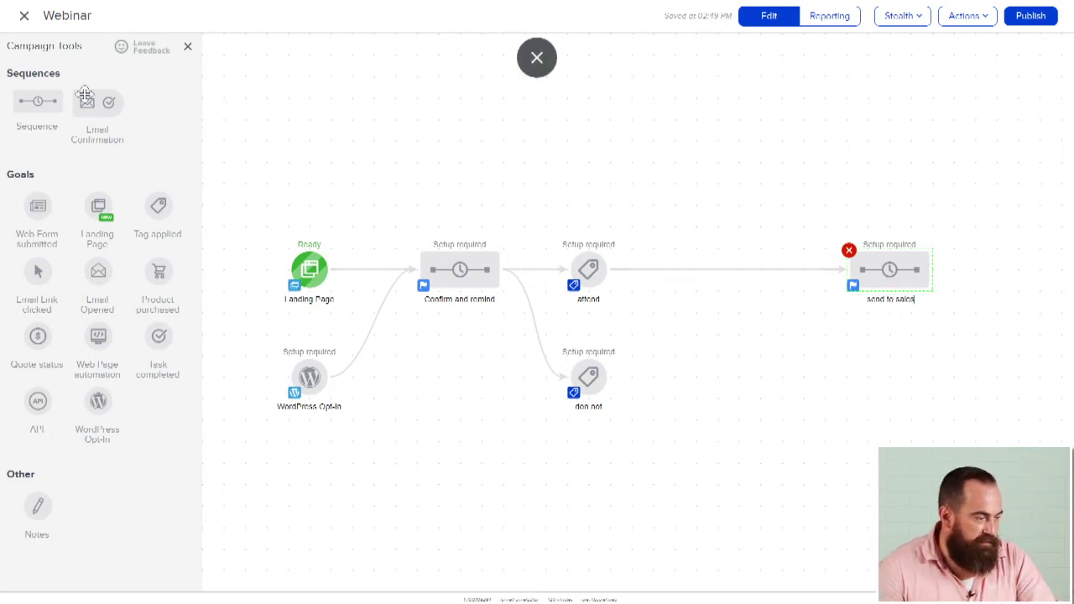
# Step: Place a sequence named "replay" to the right of the "don not" goal and connect the goal to it
pyautogui.moveTo(20, 92); pyautogui.dragTo(654, 383)
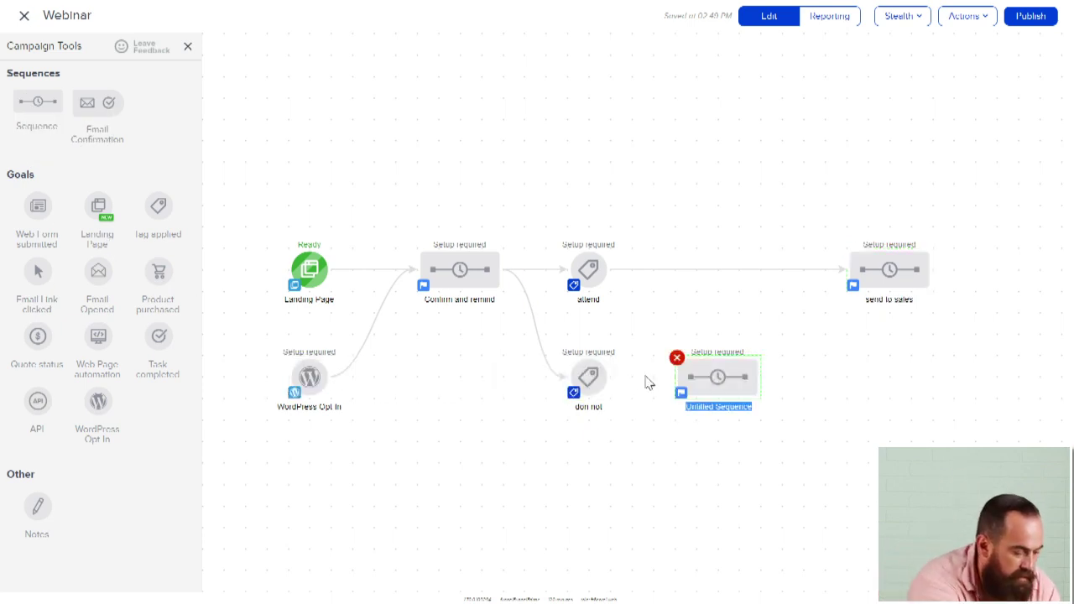
pyautogui.write('replay')
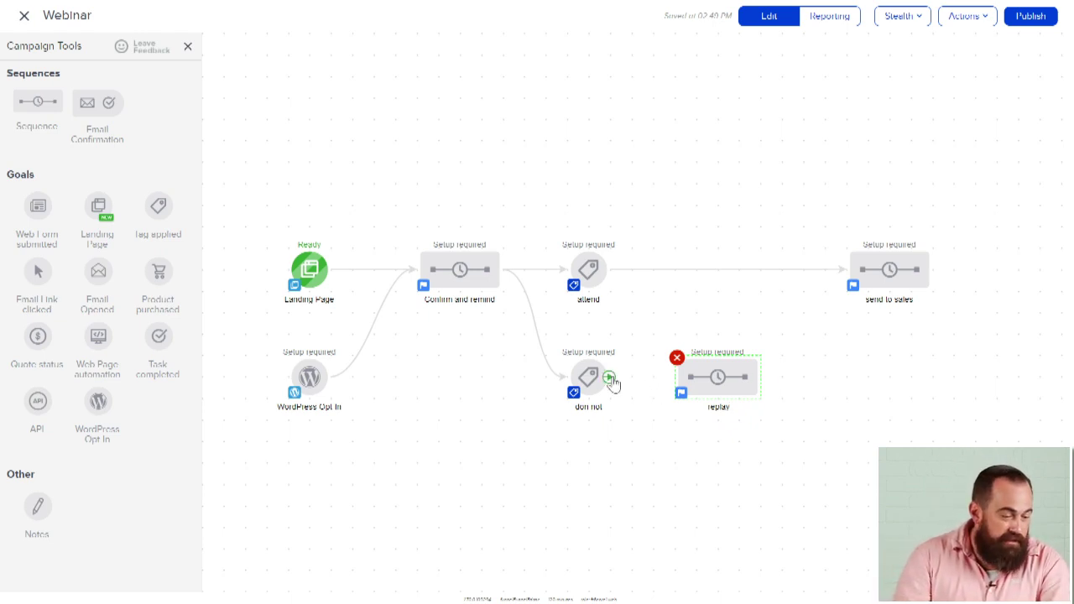
pyautogui.moveTo(609, 377); pyautogui.dragTo(673, 376)
pyautogui.moveTo(648, 336); pyautogui.dragTo(775, 419)
pyautogui.click(789, 409)
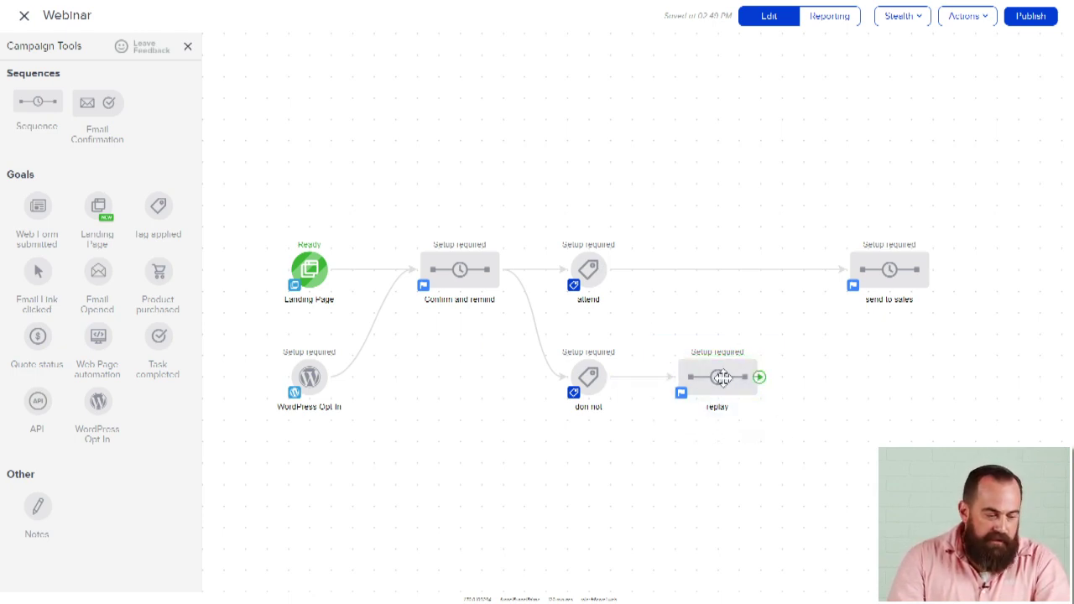
# Step: Open the "replay" sequence, move Start to mid-height on the canvas and add an Email step named "replay" after it
pyautogui.doubleClick(733, 377)
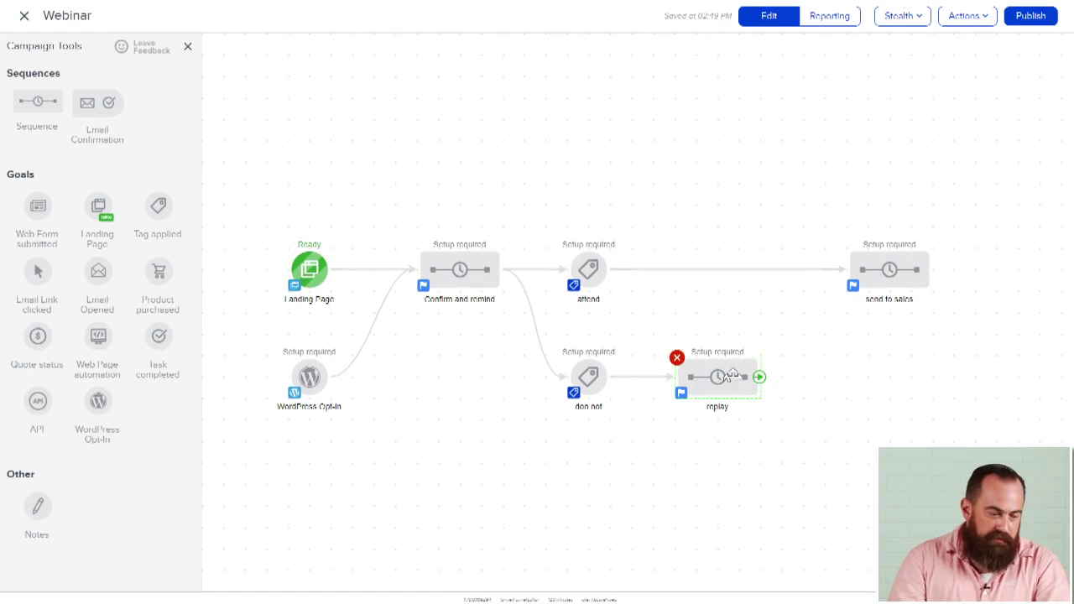
pyautogui.moveTo(286, 98); pyautogui.dragTo(262, 329)
pyautogui.moveTo(38, 198); pyautogui.dragTo(382, 333)
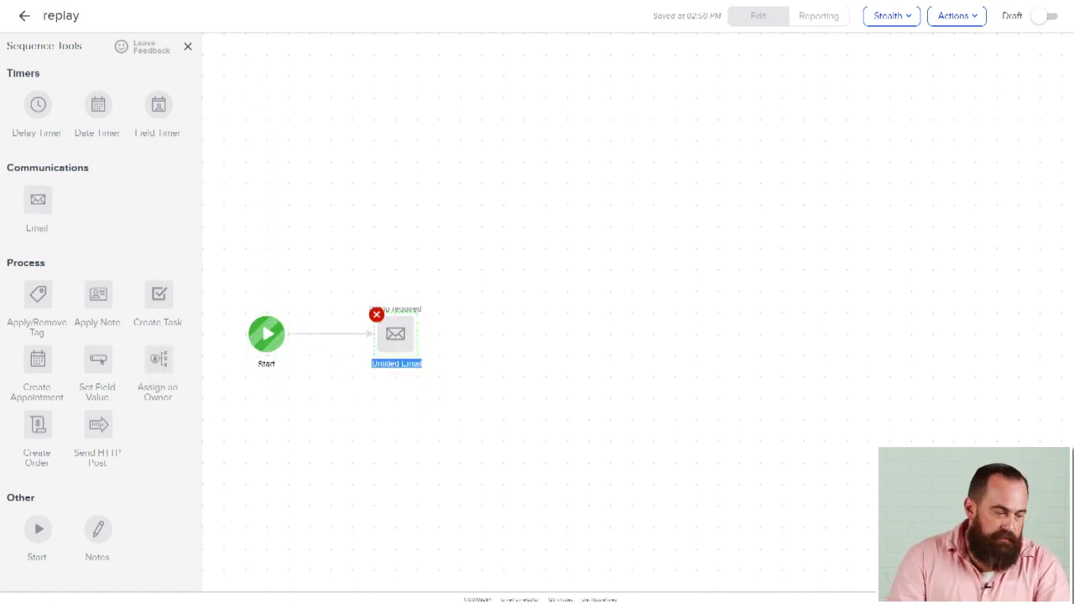
pyautogui.press('BackSpace')
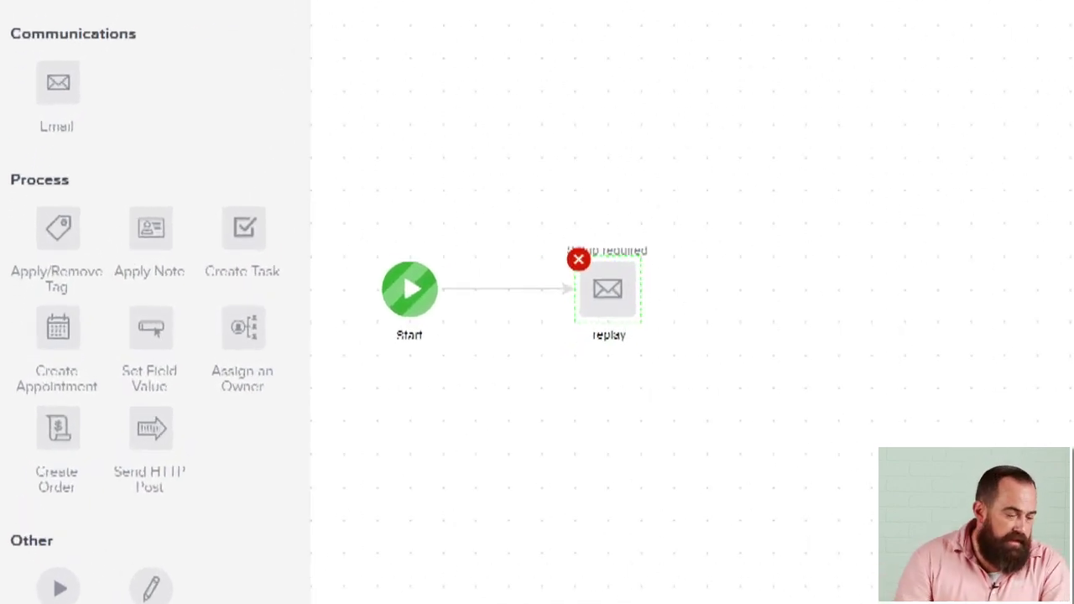
pyautogui.press('Return')
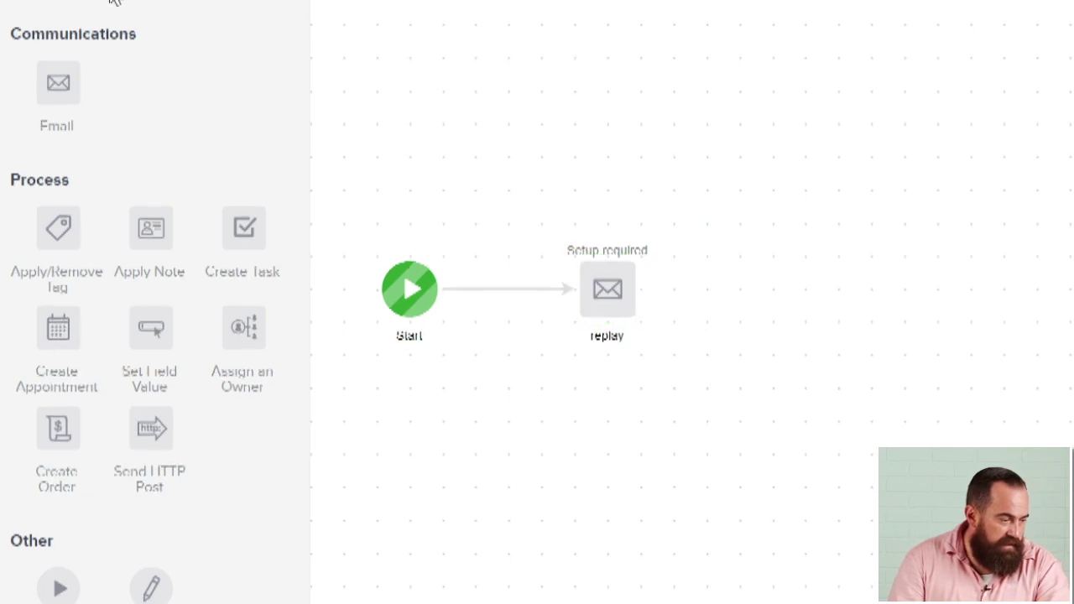
# Step: Add a Delay Timer after the "replay" email and set it to wait at least 2 days
pyautogui.moveTo(60, 0); pyautogui.dragTo(772, 291)
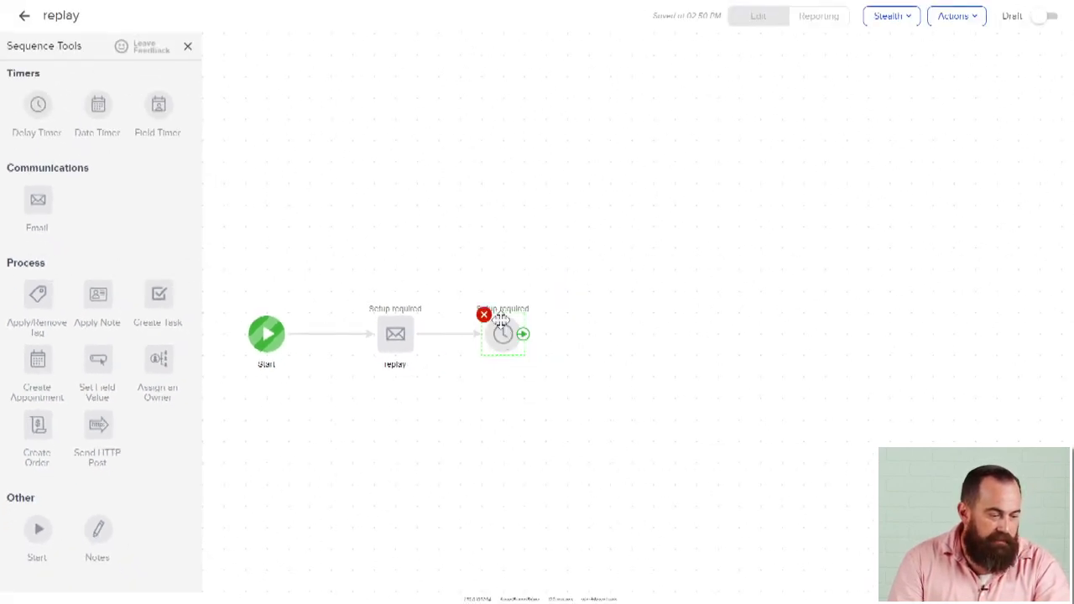
pyautogui.doubleClick(521, 351)
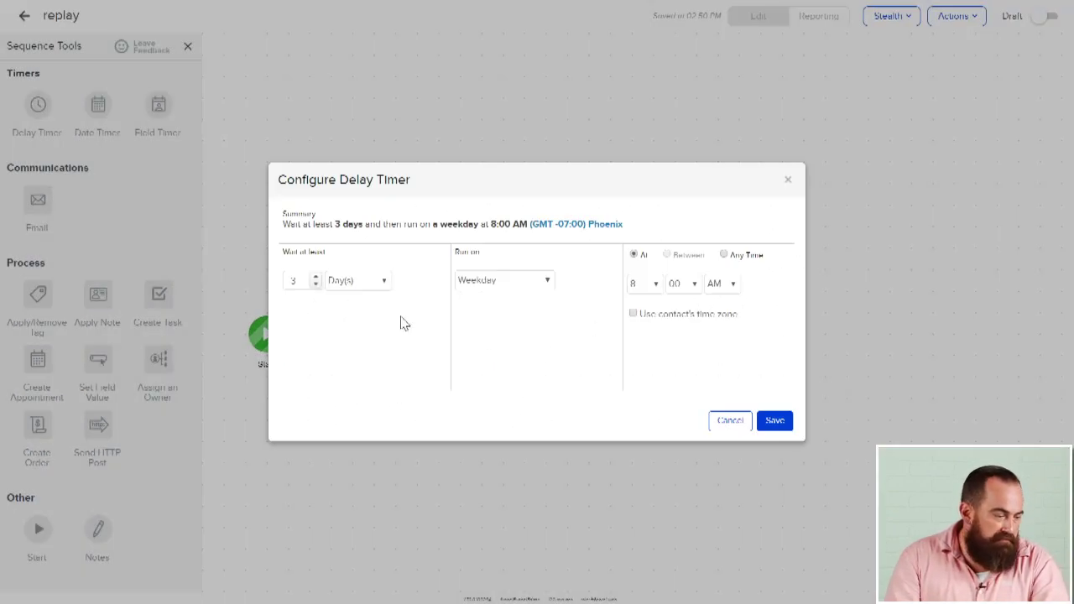
pyautogui.click(315, 284)
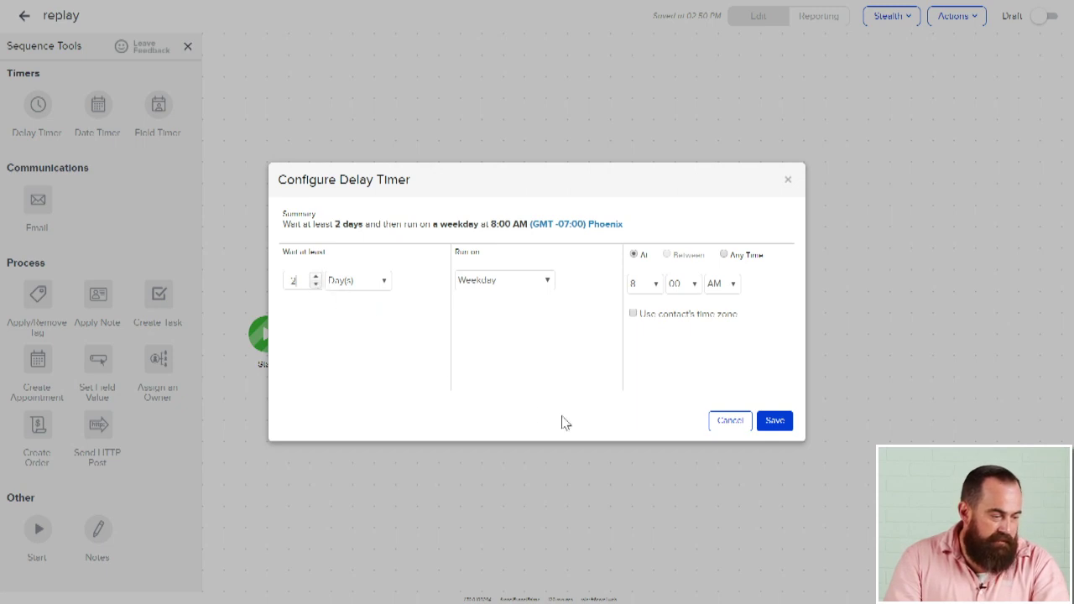
pyautogui.click(773, 421)
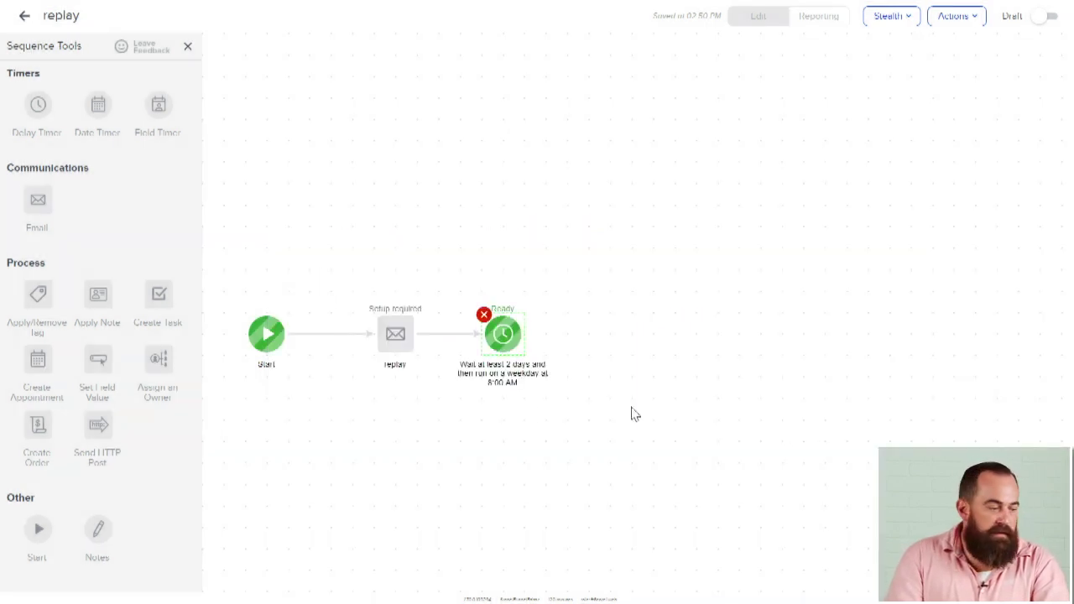
# Step: Add an Email step after the 2-day Delay Timer and name it "replay 2"
pyautogui.moveTo(38, 199); pyautogui.dragTo(629, 320)
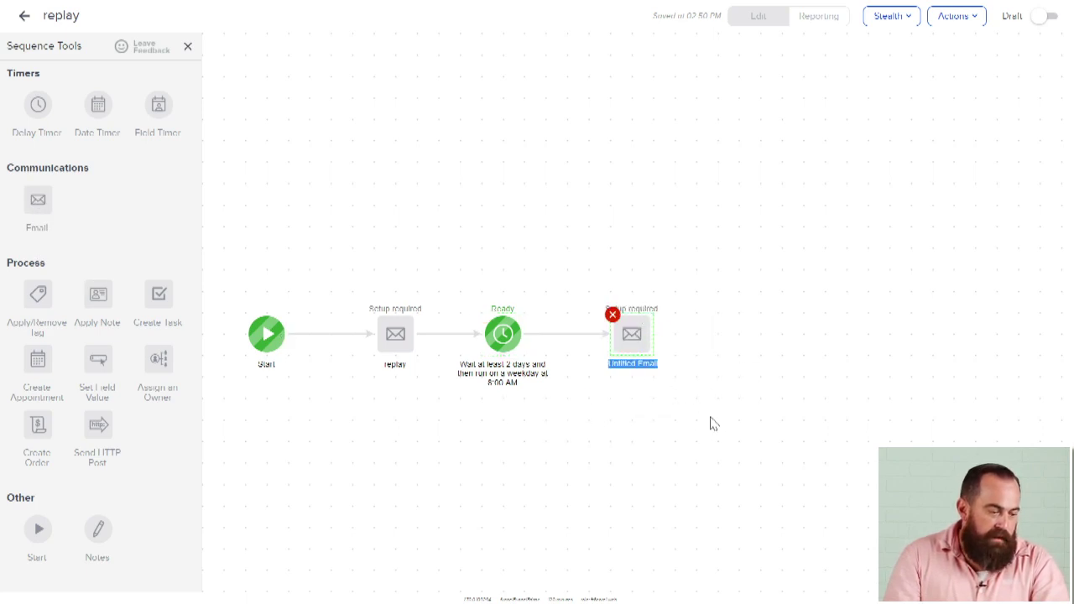
pyautogui.write('m')
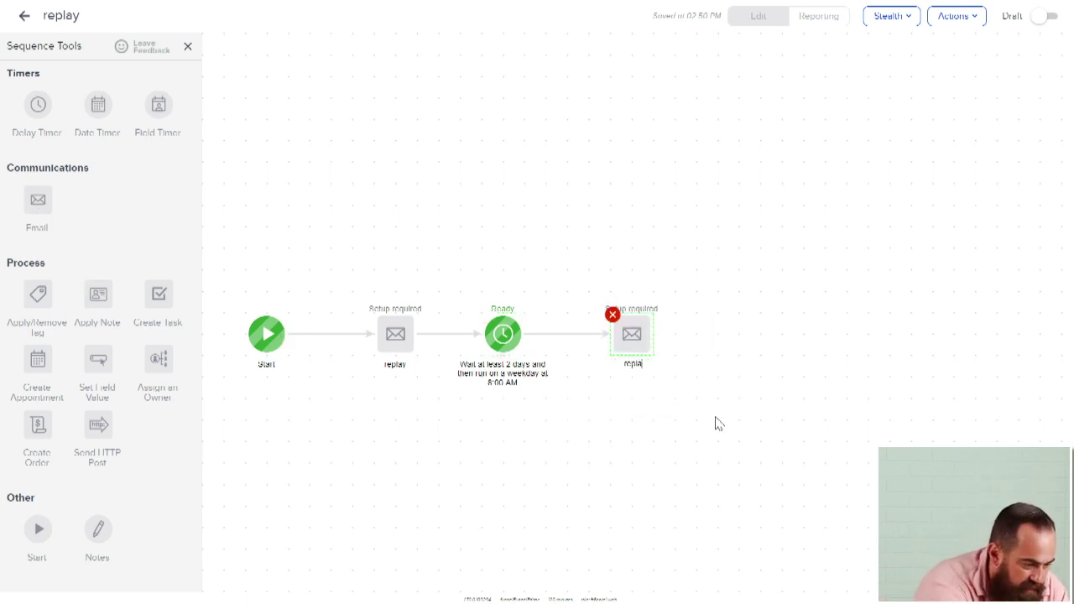
pyautogui.write('eplay 2')
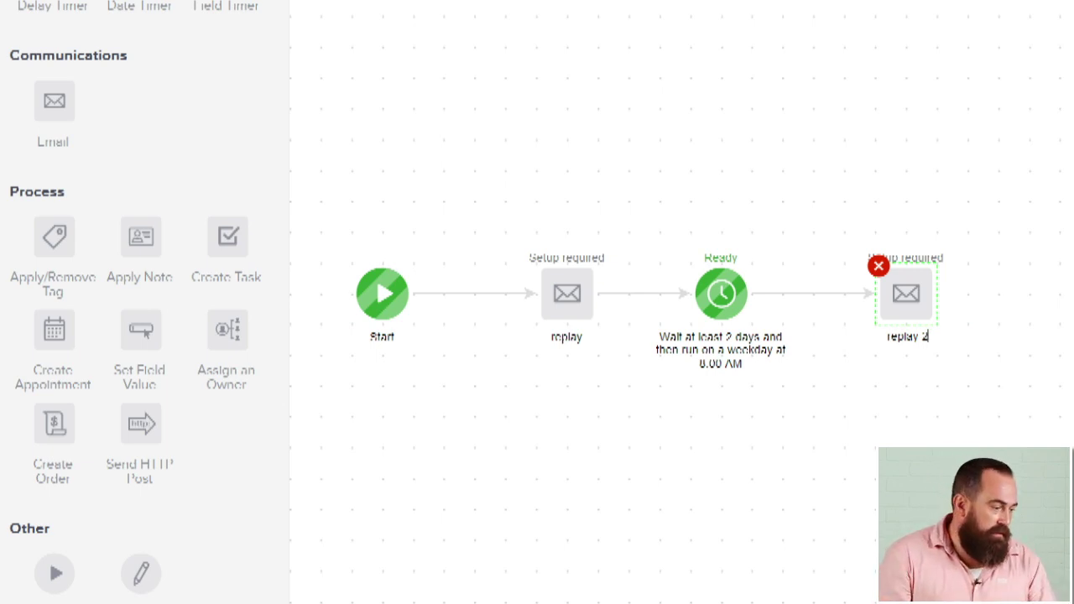
# Step: Add another Delay Timer after the "replay 2" email, followed by an Email step named "replay 3"
pyautogui.moveTo(79, 7); pyautogui.dragTo(1072, 229)
pyautogui.moveTo(747, 290); pyautogui.dragTo(768, 330)
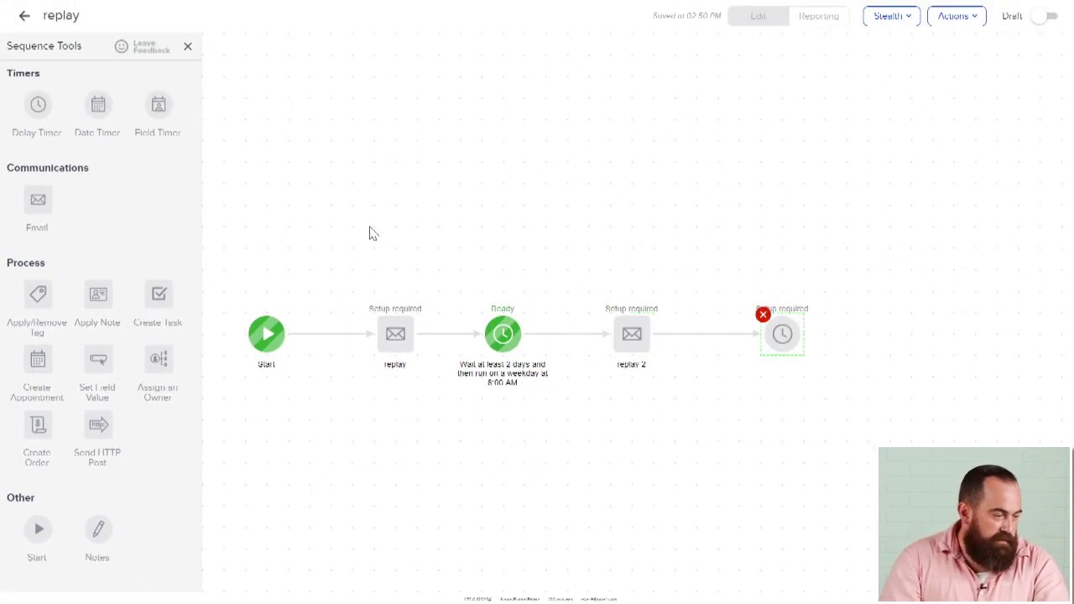
pyautogui.moveTo(38, 199); pyautogui.dragTo(926, 328)
pyautogui.write('m')
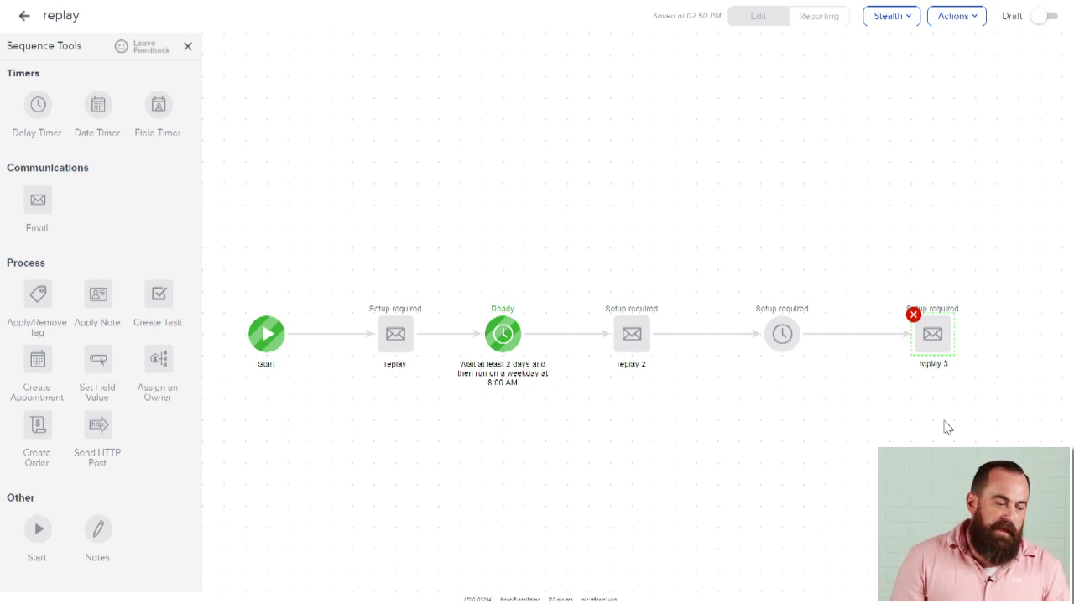
# Step: Leave the "replay" sequence and return to the Webinar campaign canvas
pyautogui.moveTo(319, 255); pyautogui.dragTo(471, 476)
pyautogui.moveTo(462, 248); pyautogui.dragTo(1072, 470)
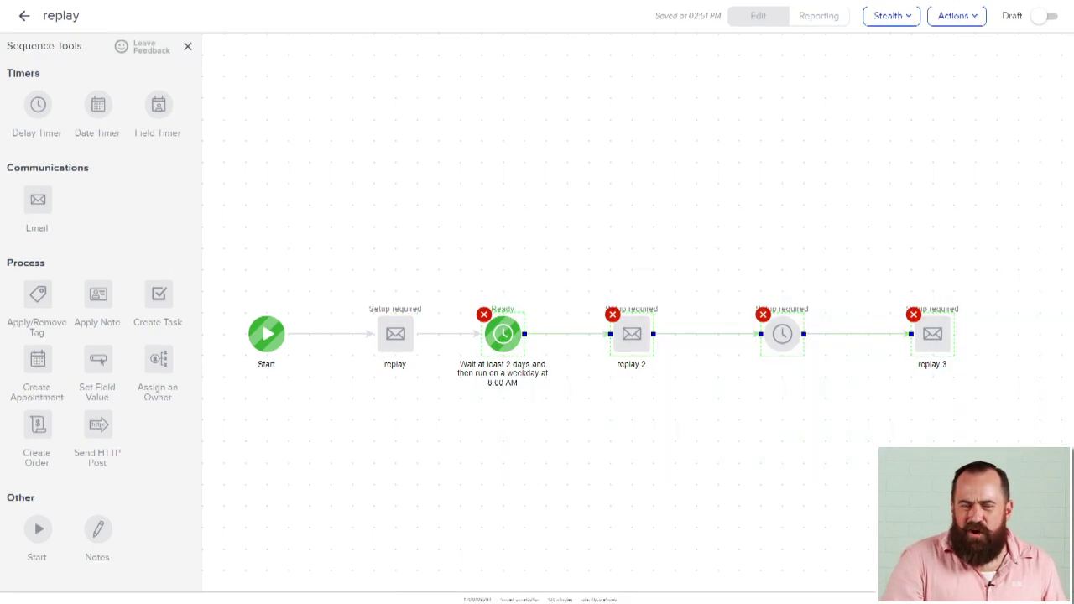
pyautogui.click(646, 194)
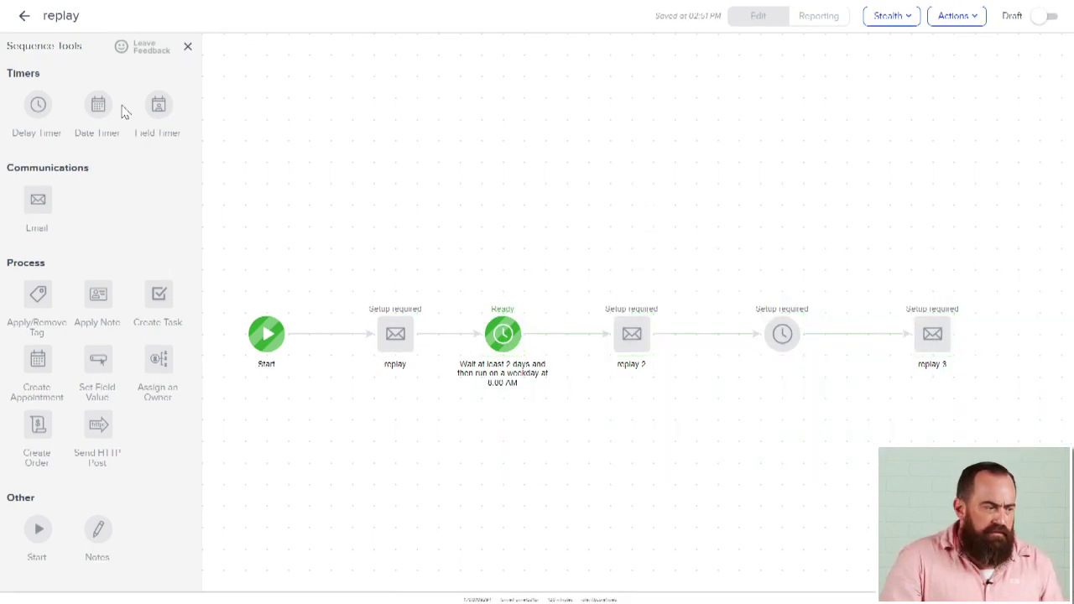
pyautogui.click(24, 18)
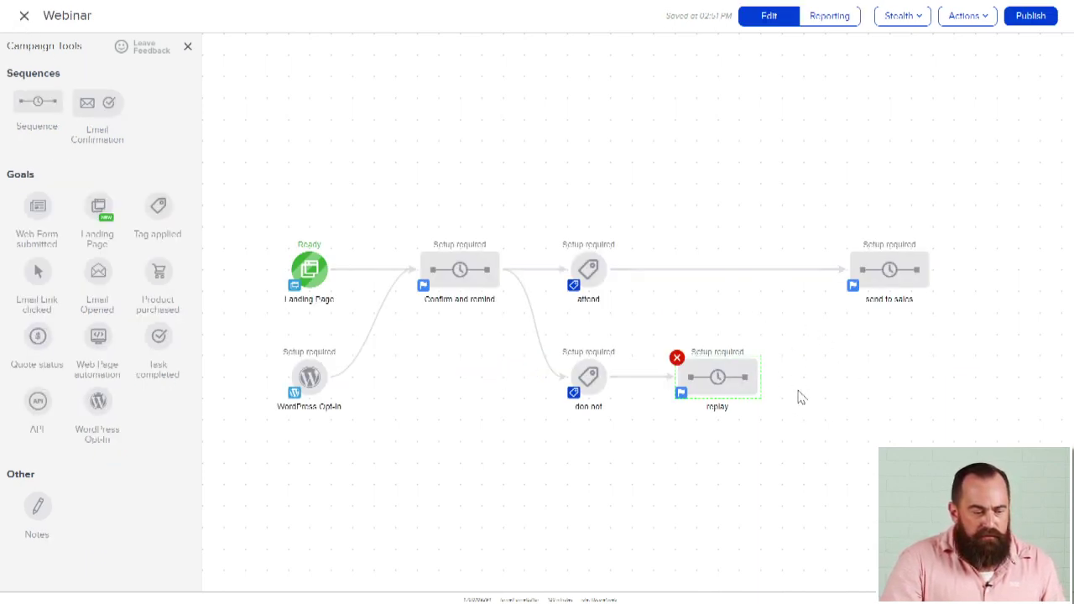
# Step: Place an Email Link clicked goal named "watch" to the right of the "replay" sequence and connect the sequence to it
pyautogui.moveTo(37, 270); pyautogui.dragTo(806, 380)
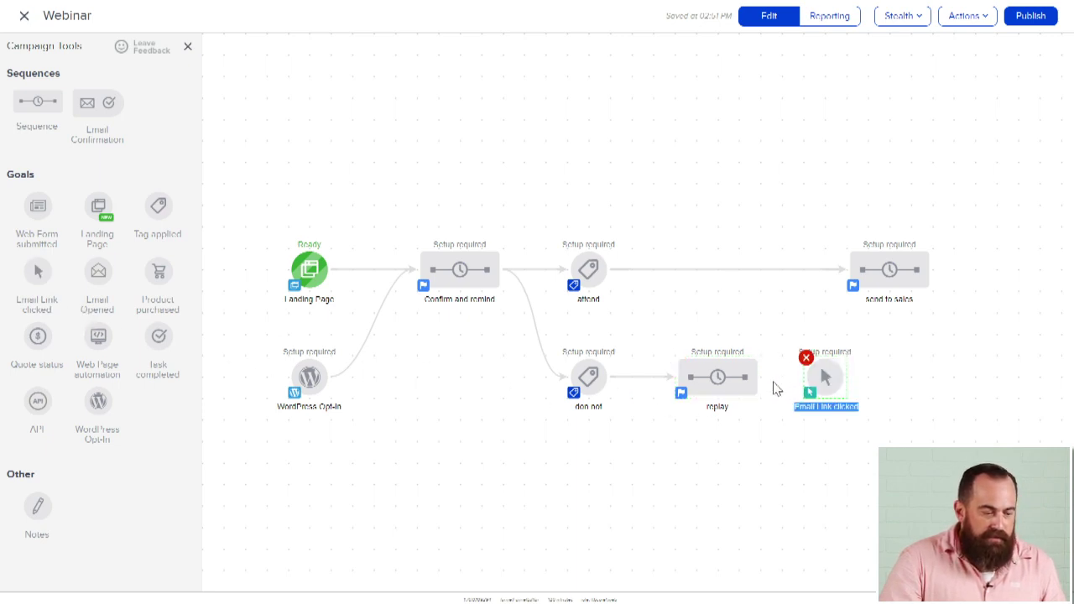
pyautogui.write('watch')
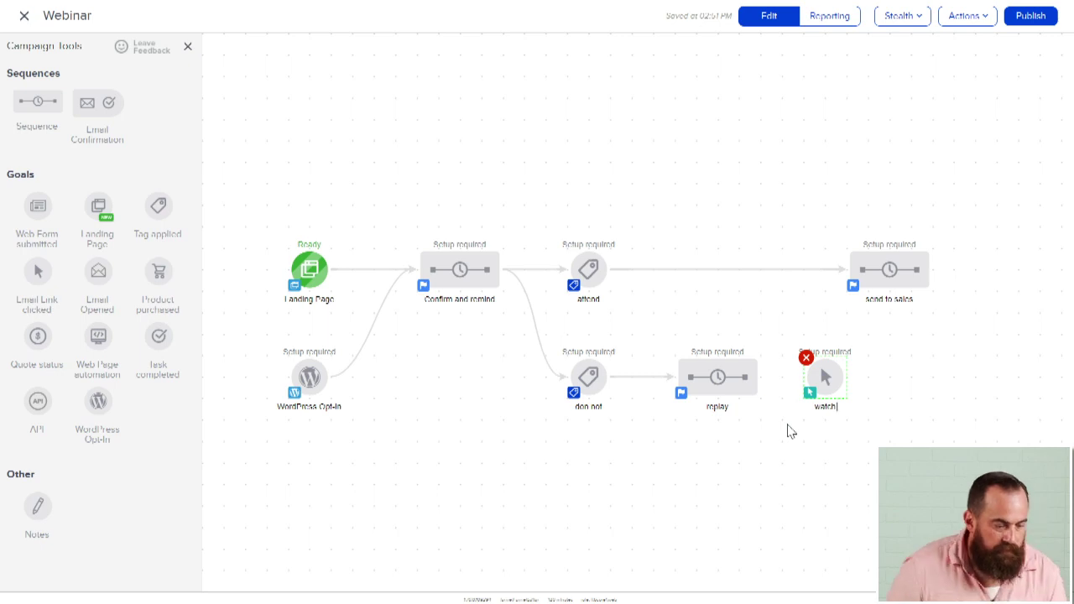
pyautogui.moveTo(758, 377); pyautogui.dragTo(849, 382)
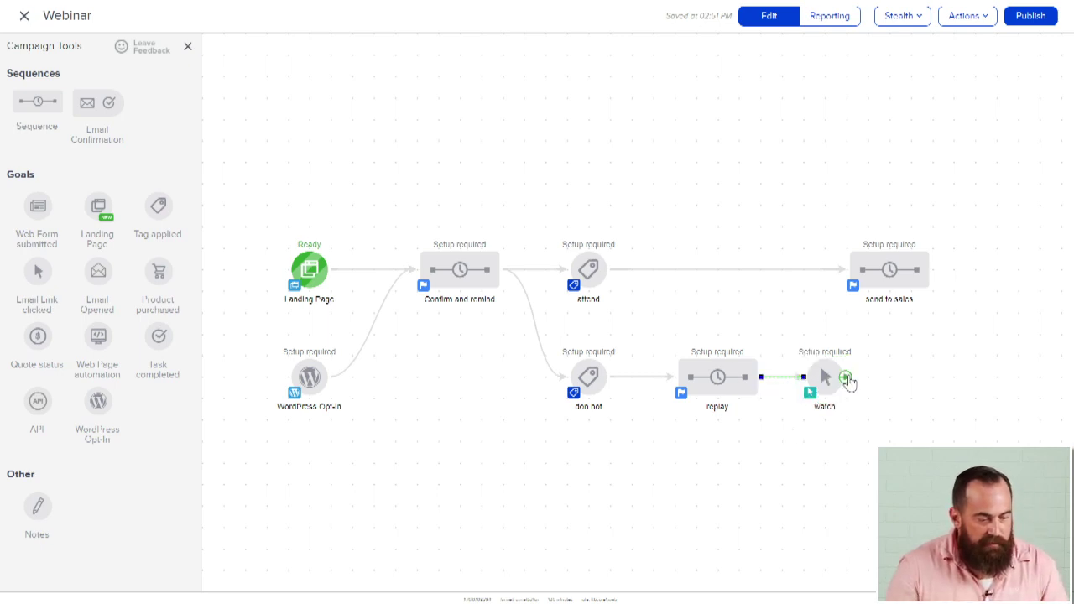
# Step: Move the "send to sales" sequence farther right and connect the "watch" goal to it
pyautogui.moveTo(892, 273); pyautogui.dragTo(956, 273)
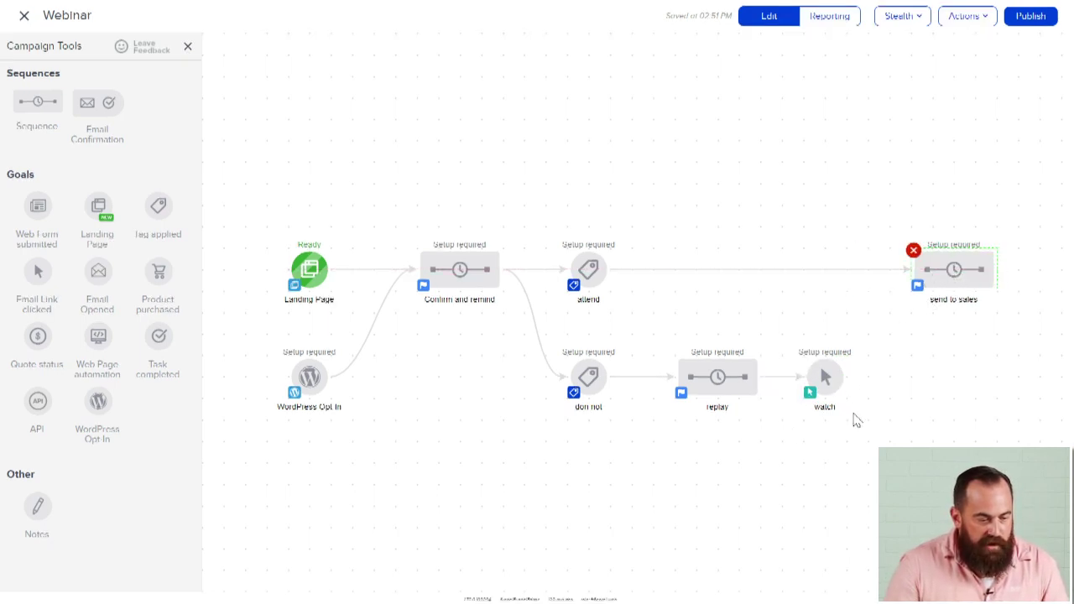
pyautogui.moveTo(858, 389); pyautogui.dragTo(924, 271)
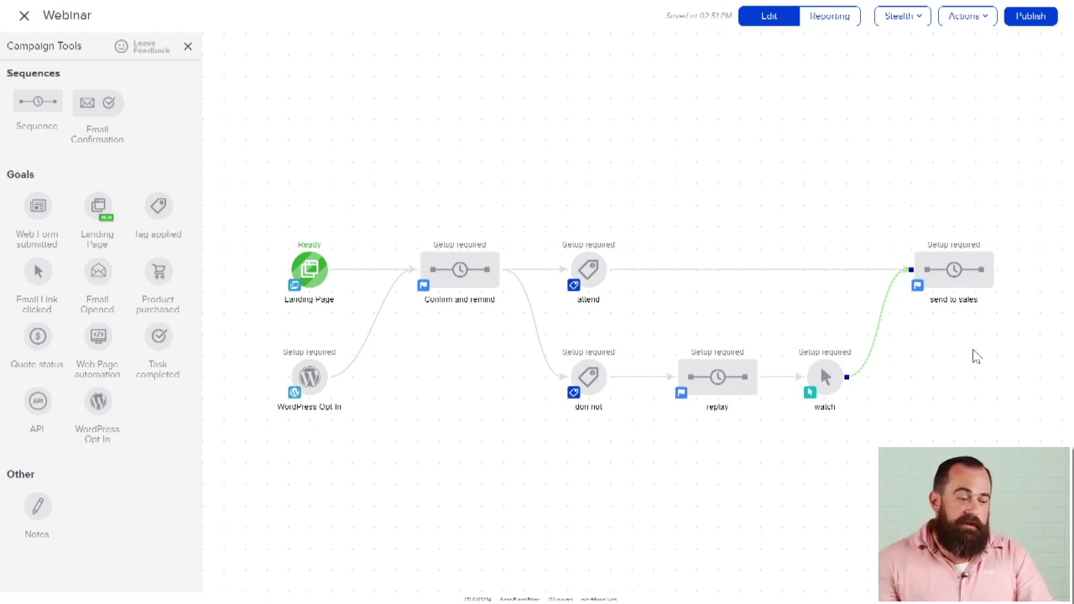
pyautogui.moveTo(894, 212); pyautogui.dragTo(1018, 353)
pyautogui.moveTo(990, 410); pyautogui.dragTo(771, 409)
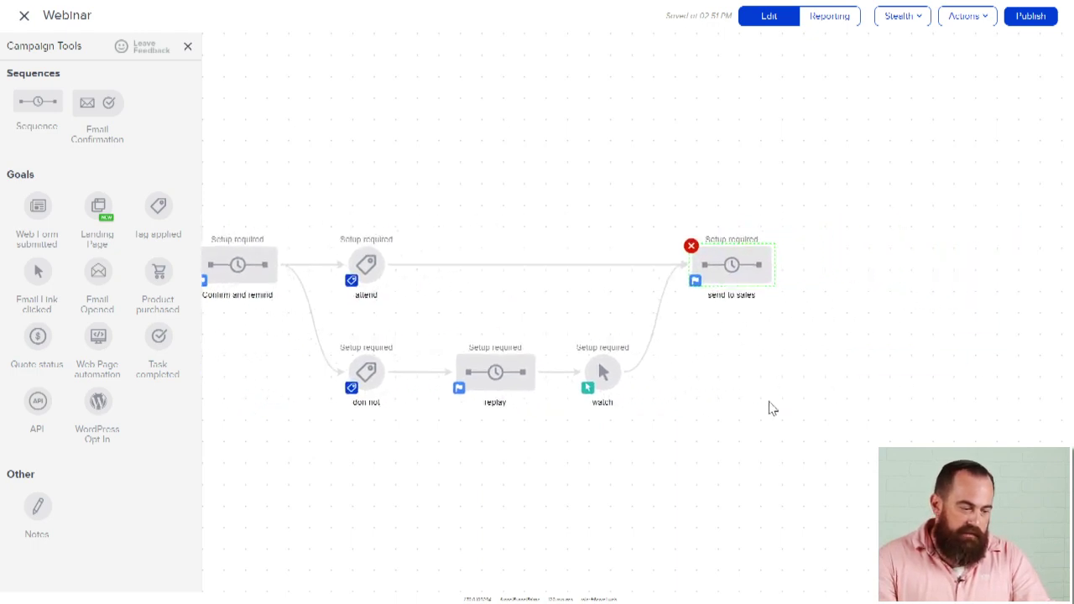
pyautogui.click(624, 188)
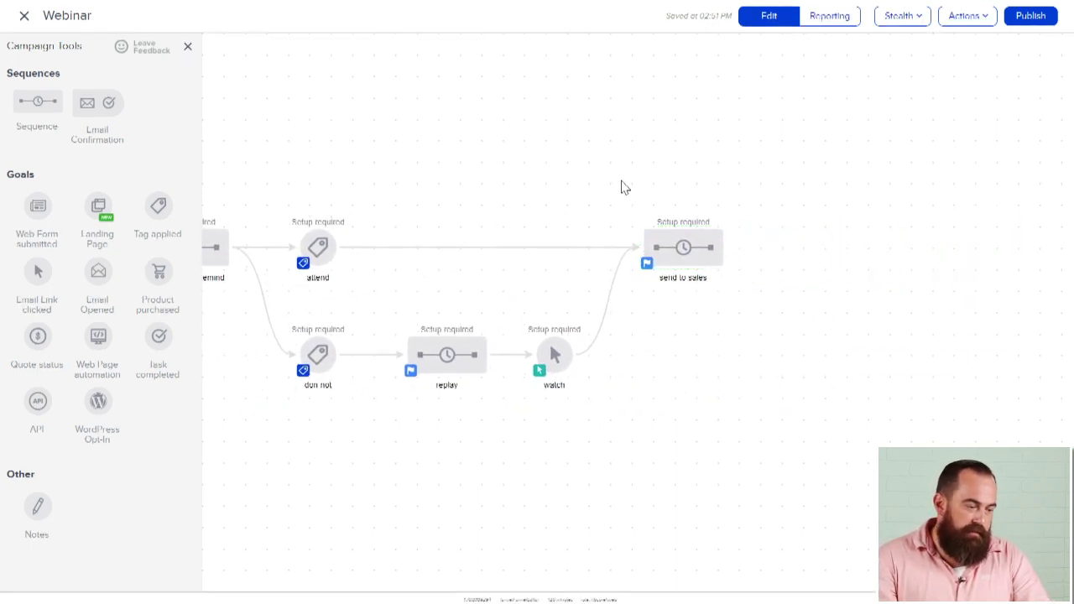
# Step: Open the "send to sales" sequence and move its Start step lower on the canvas
pyautogui.moveTo(624, 188); pyautogui.dragTo(829, 404)
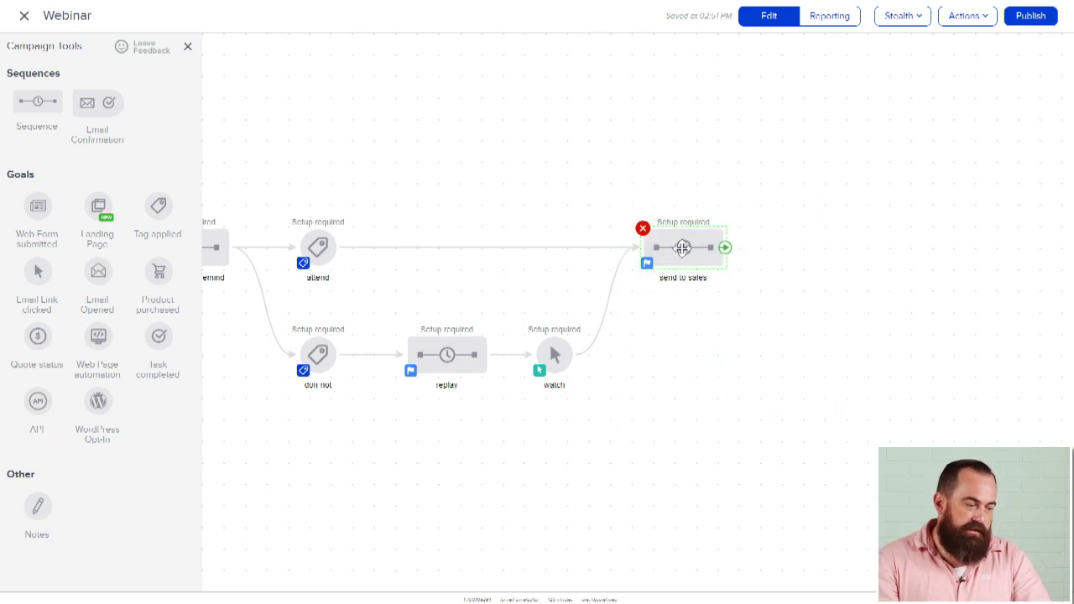
pyautogui.doubleClick(682, 247)
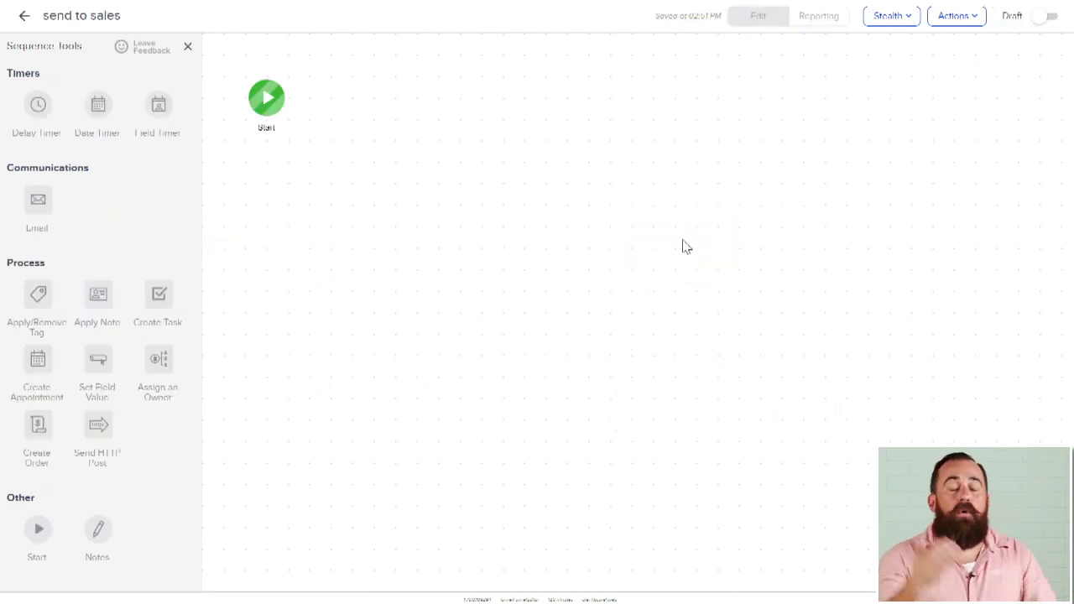
pyautogui.moveTo(267, 98); pyautogui.dragTo(241, 260)
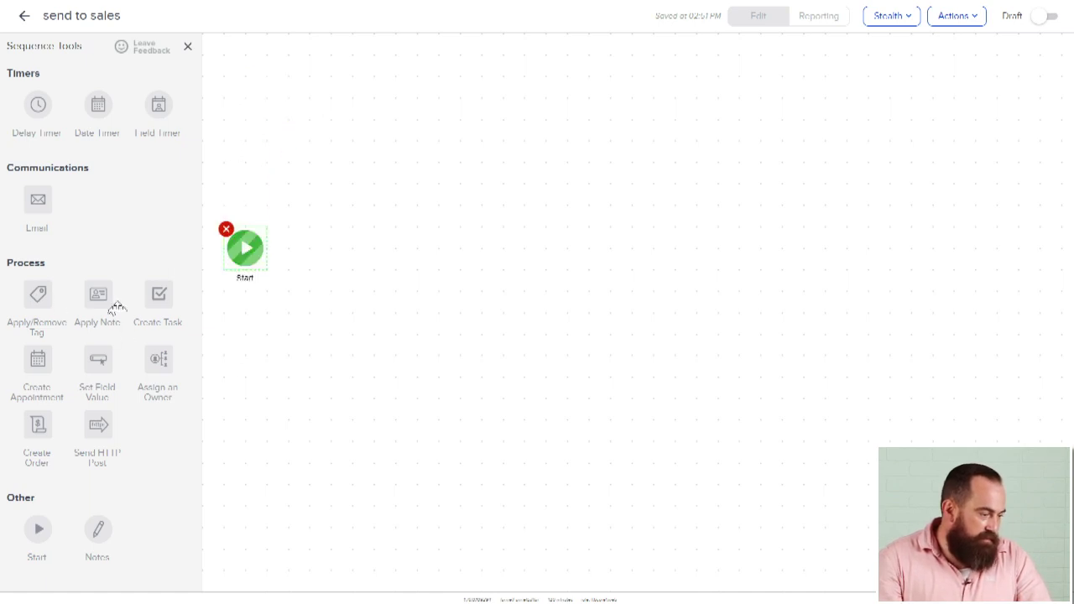
# Step: Add an Assign an Owner step after Start, followed by a Create Task step, keeping their default names
pyautogui.moveTo(37, 294)
pyautogui.mouseDown()
pyautogui.moveTo(55, 328)
pyautogui.moveTo(28, 286)
pyautogui.mouseUp()
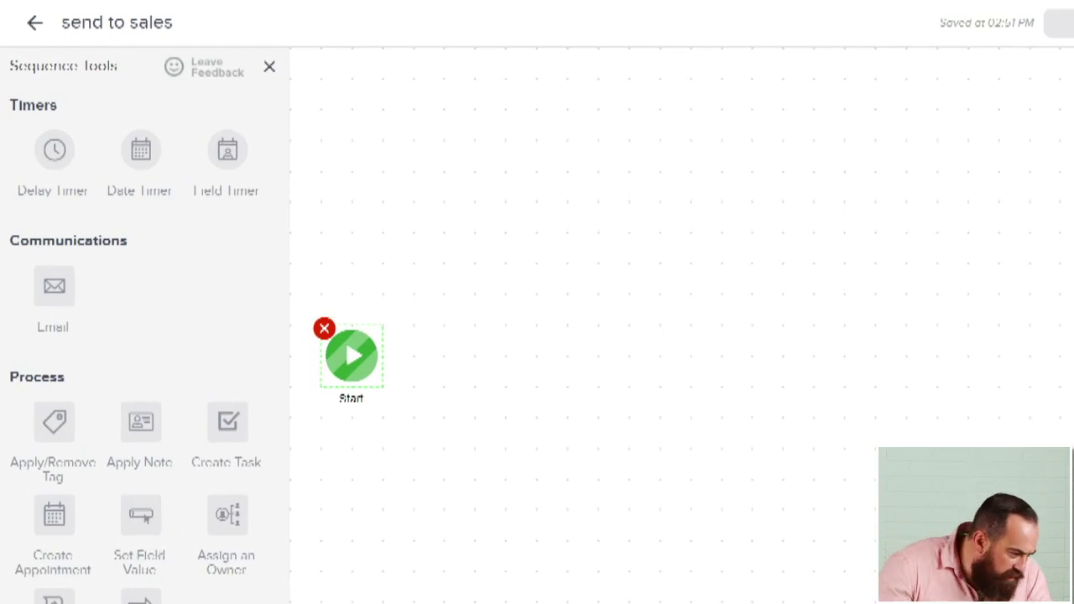
pyautogui.moveTo(228, 515); pyautogui.dragTo(452, 341)
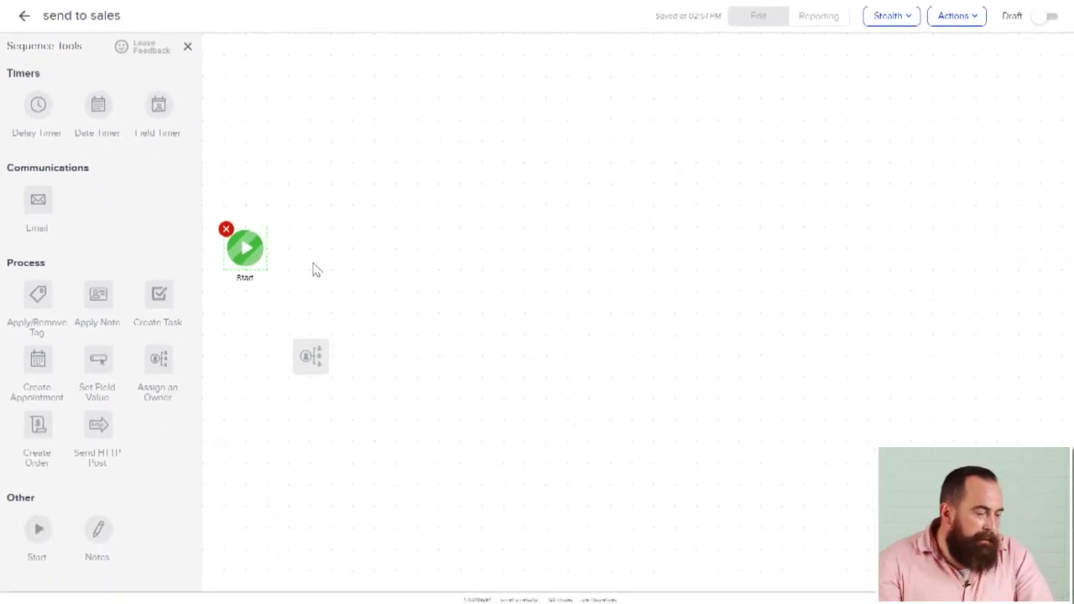
pyautogui.moveTo(316, 237); pyautogui.dragTo(329, 245)
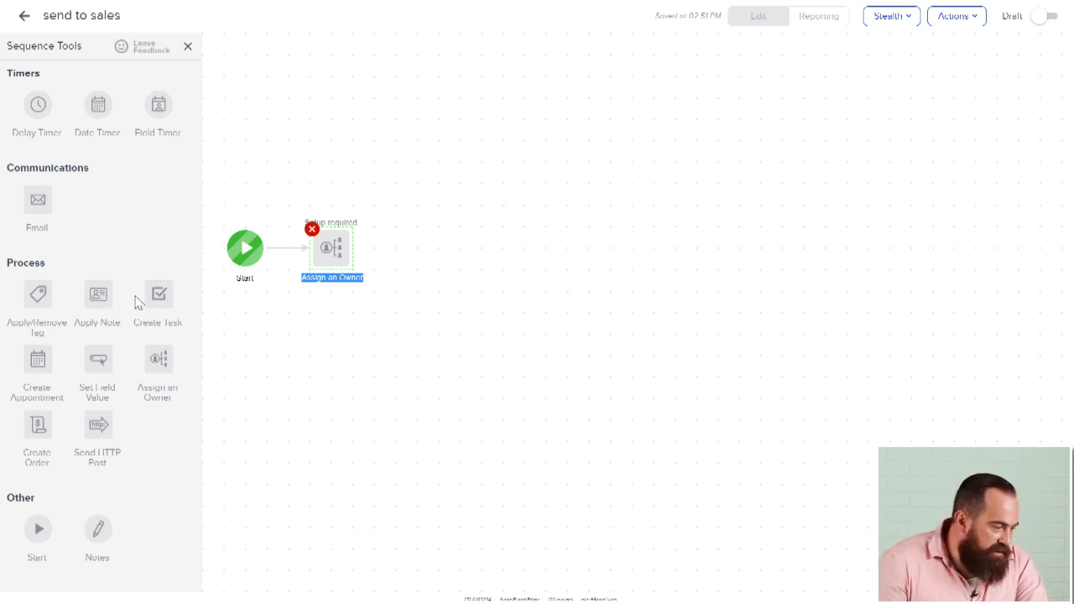
pyautogui.moveTo(151, 295); pyautogui.dragTo(438, 249)
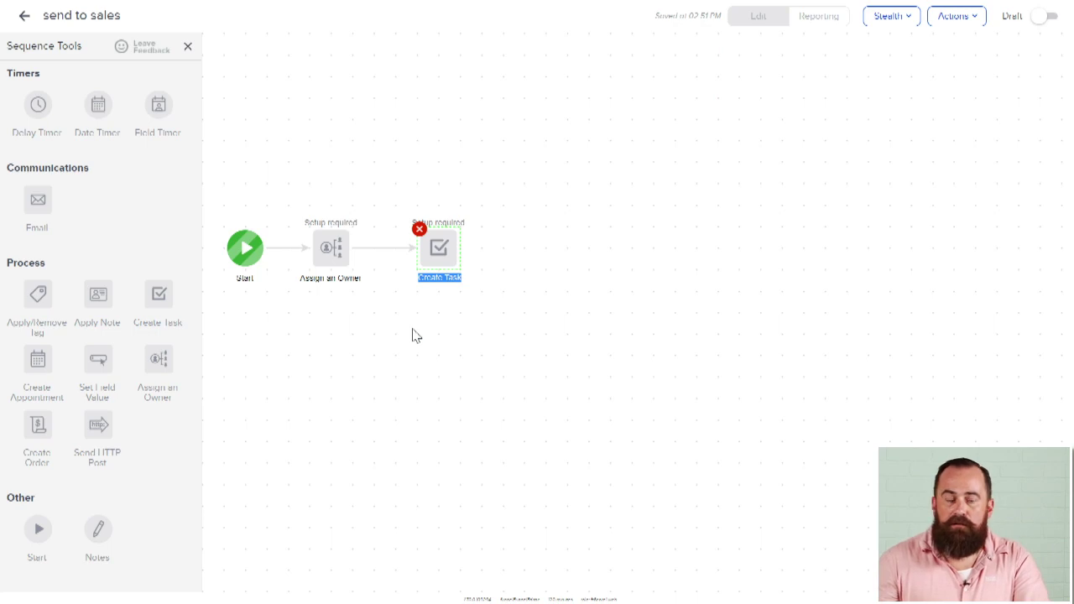
pyautogui.click(646, 239)
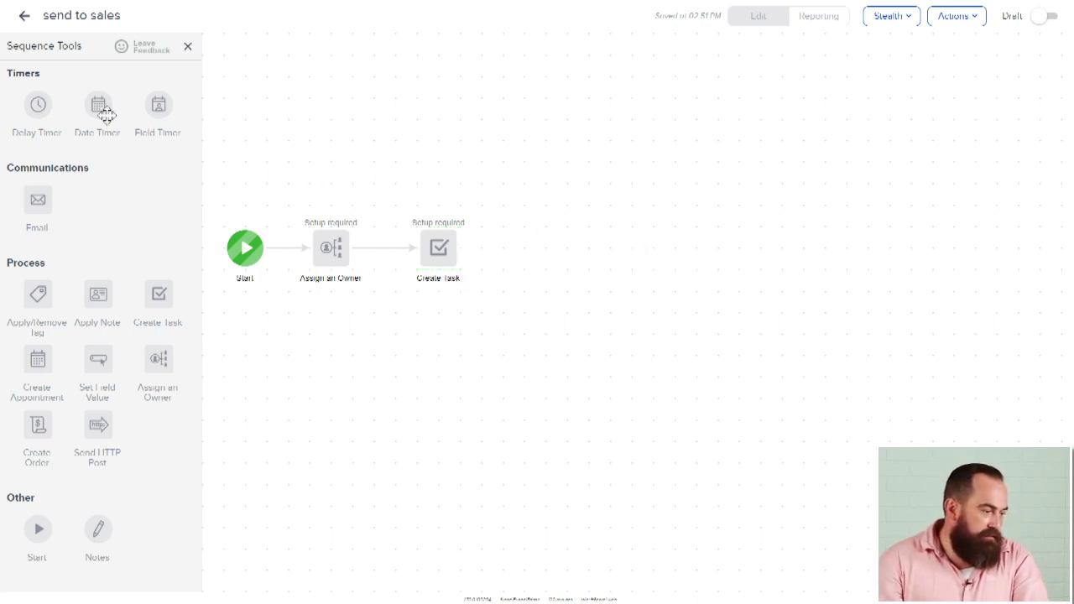
# Step: Extend the sequence after Create Task with a Delay Timer, an unnamed Email, another Delay Timer and a second Create Task
pyautogui.moveTo(49, 105); pyautogui.dragTo(556, 241)
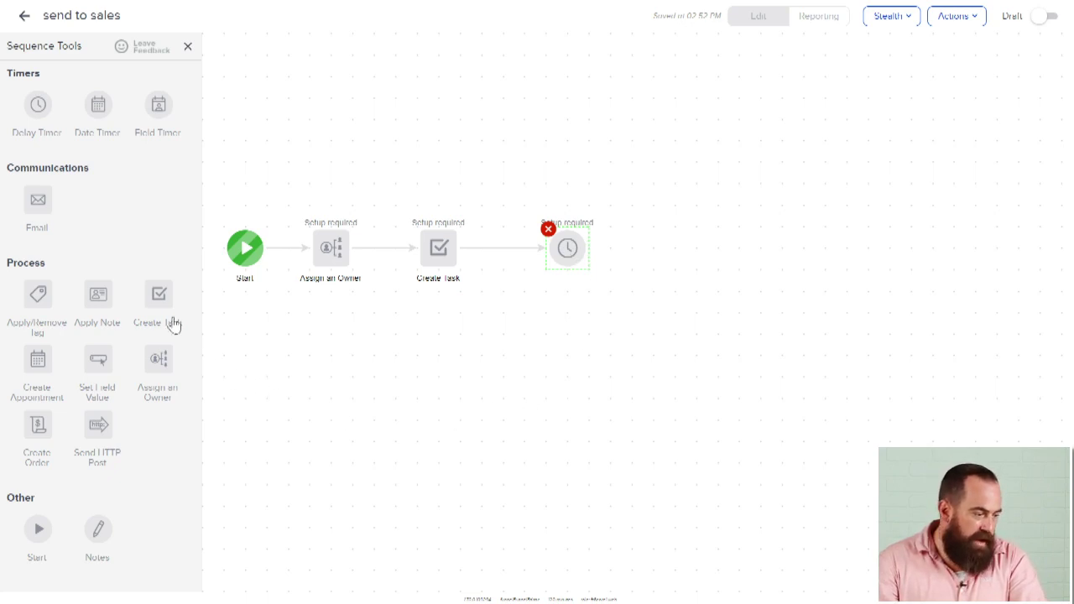
pyautogui.moveTo(44, 194); pyautogui.dragTo(691, 239)
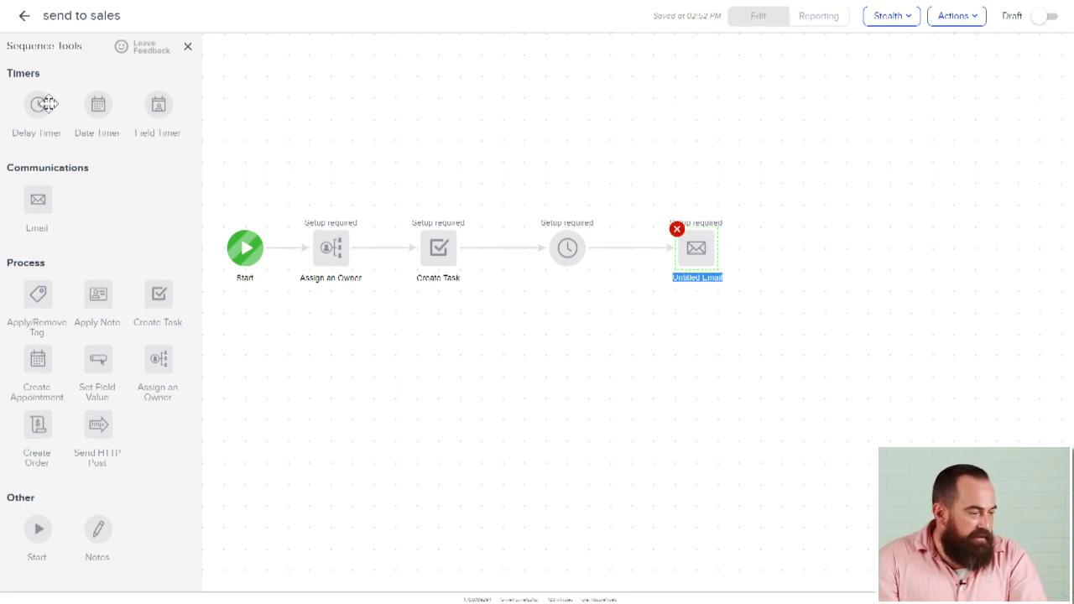
pyautogui.moveTo(48, 102); pyautogui.dragTo(821, 245)
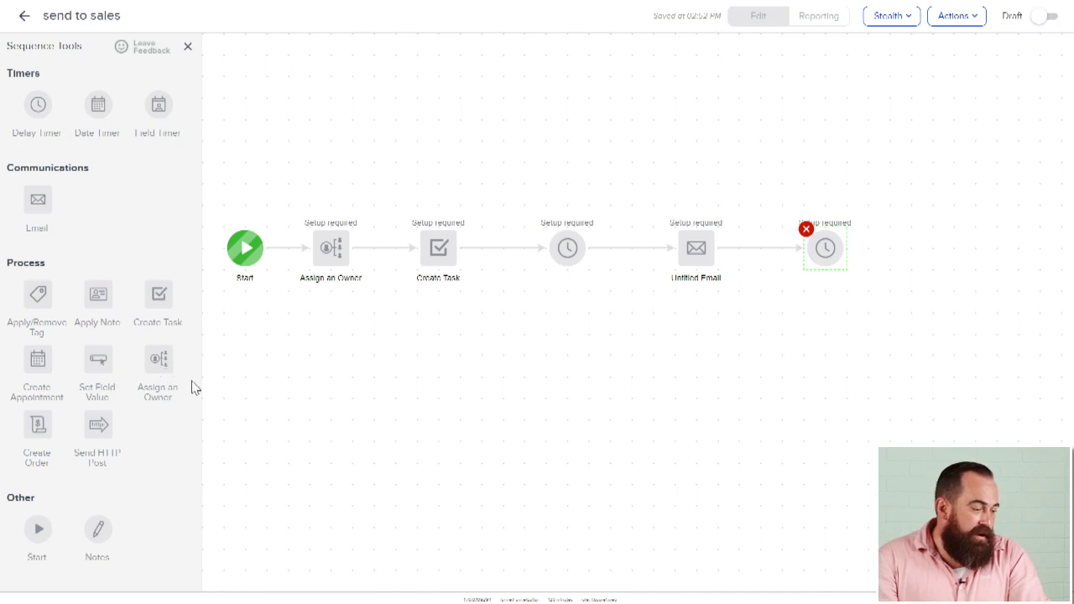
pyautogui.moveTo(156, 296); pyautogui.dragTo(956, 246)
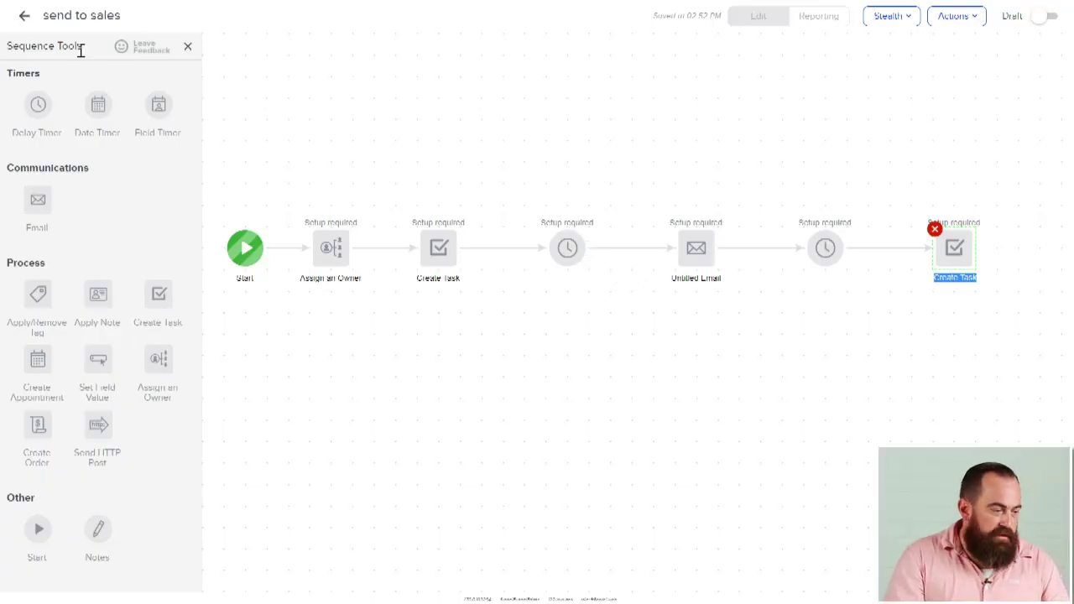
# Step: Leave the "send to sales" sequence and return to the Webinar campaign canvas to review the whole flow
pyautogui.click(22, 17)
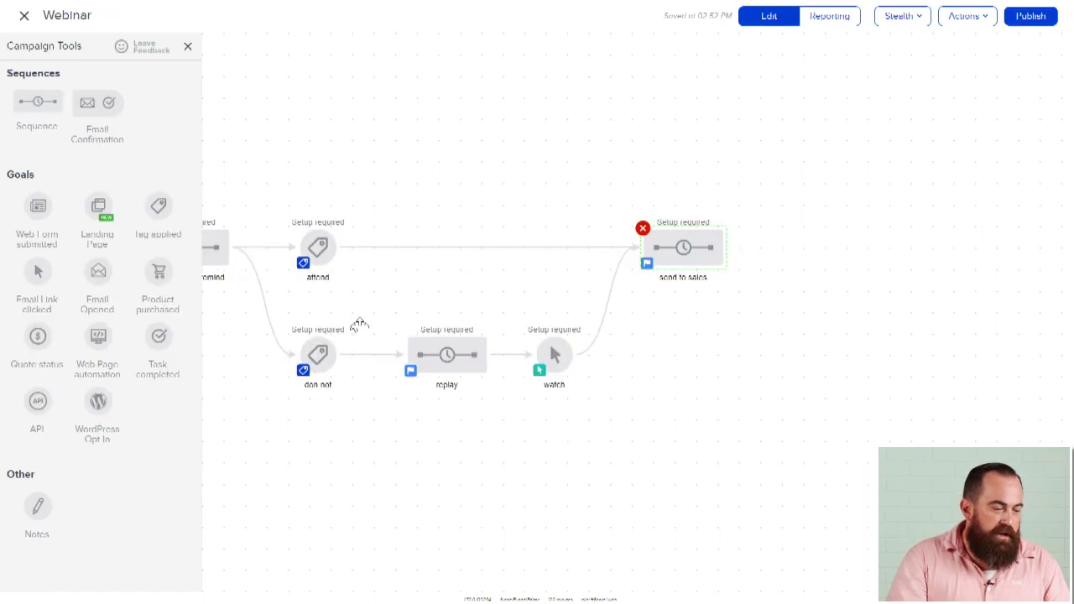
pyautogui.moveTo(355, 300); pyautogui.dragTo(649, 295)
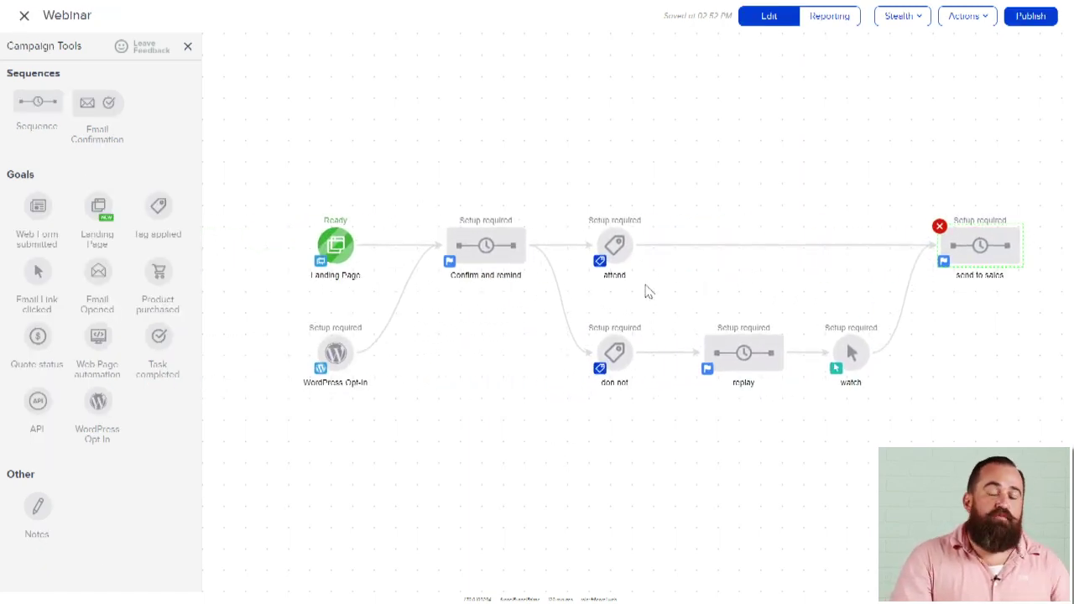